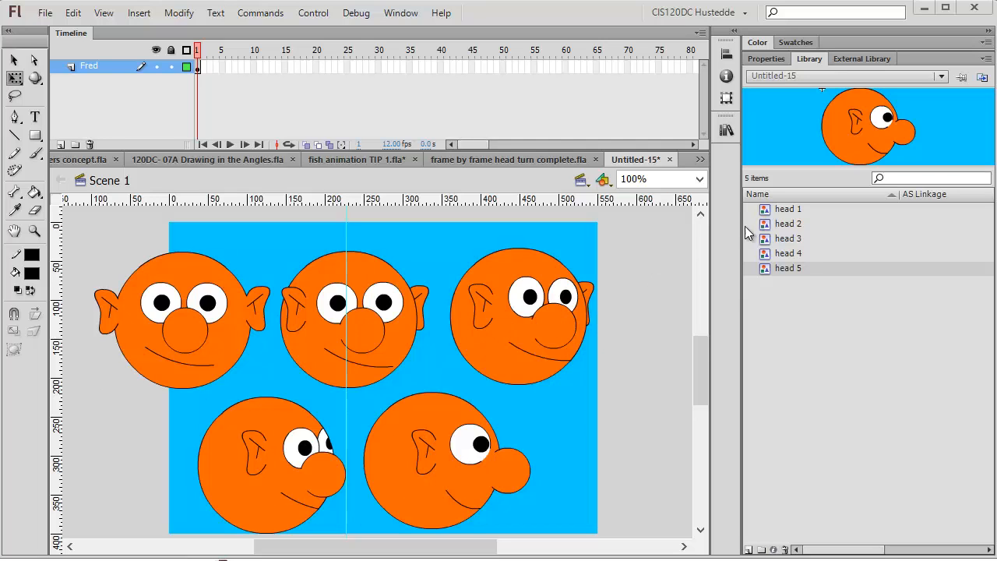
# Delete all five heads from the stage and place a head 1 instance centred on the vertical guide, at about X 114, Y 95.
pyautogui.moveTo(73, 231); pyautogui.dragTo(631, 538)
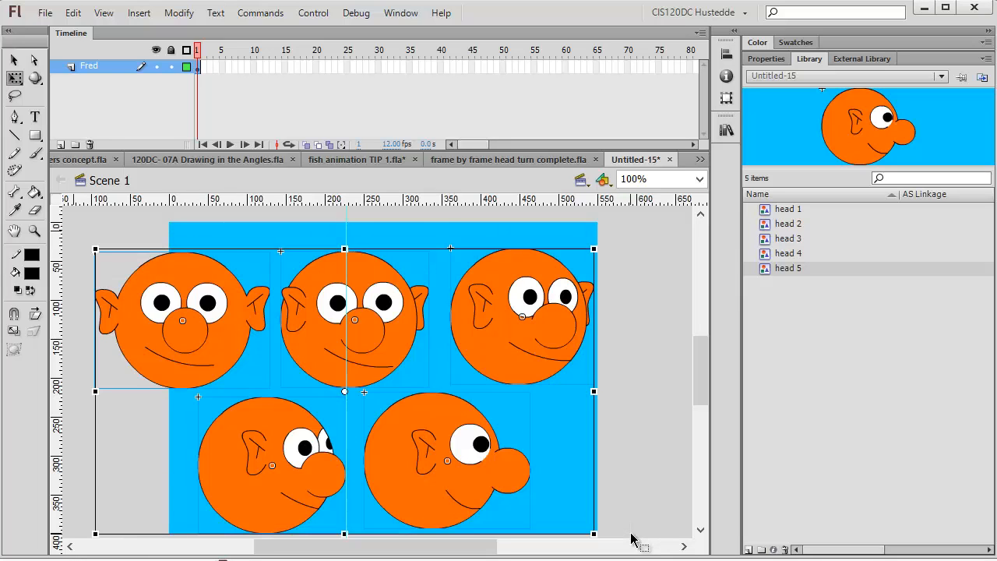
pyautogui.press('Delete')
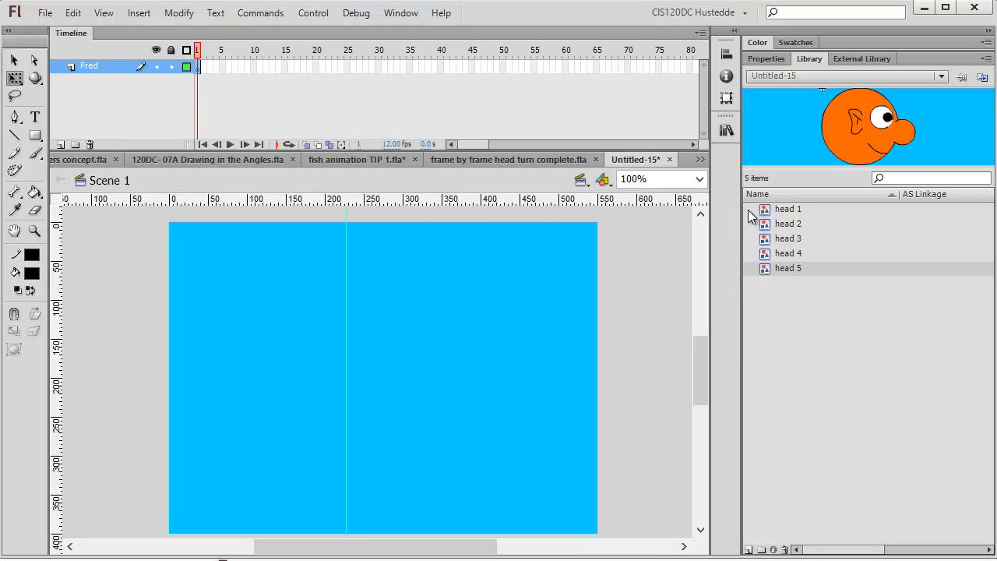
pyautogui.moveTo(767, 215); pyautogui.dragTo(347, 388)
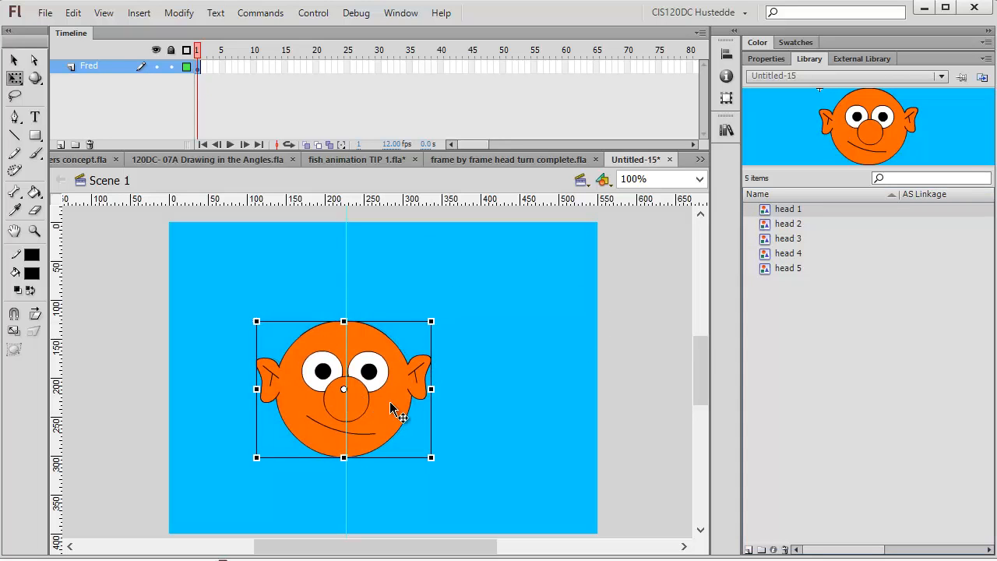
pyautogui.moveTo(394, 405); pyautogui.dragTo(394, 381)
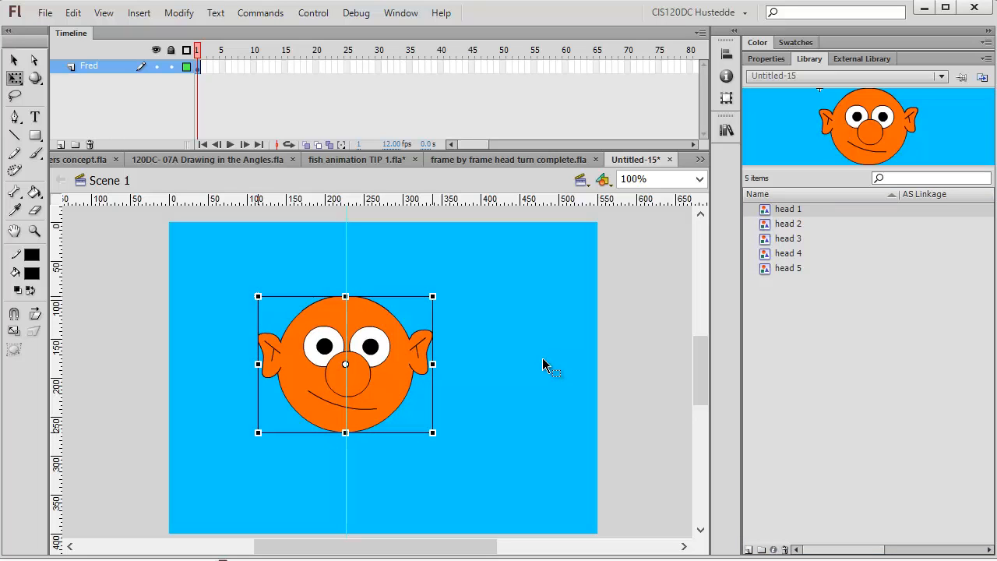
# Insert a keyframe at frame 2 of the Fred layer and swap its head instance for the head 2 symbol.
pyautogui.rightClick(203, 69)
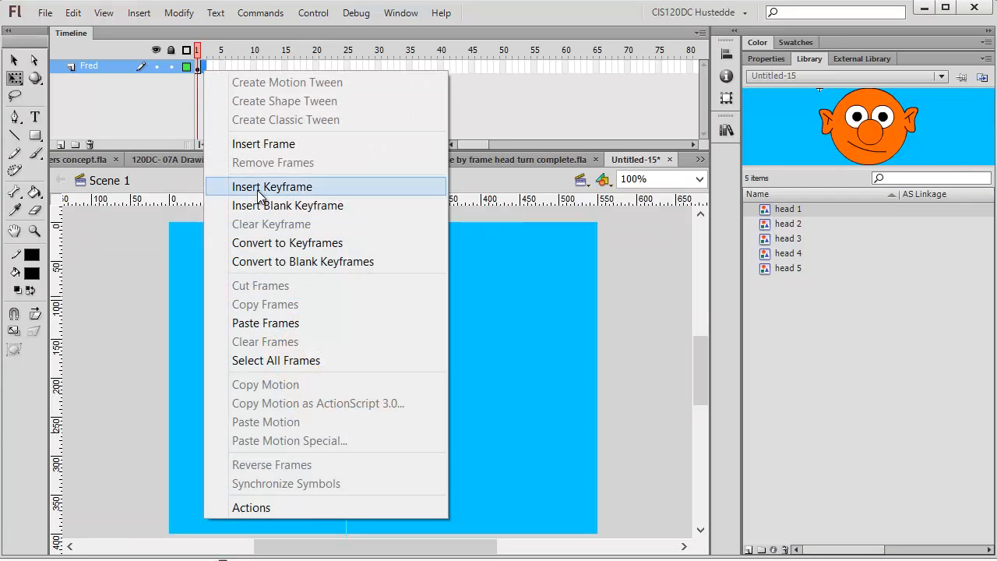
pyautogui.click(259, 195)
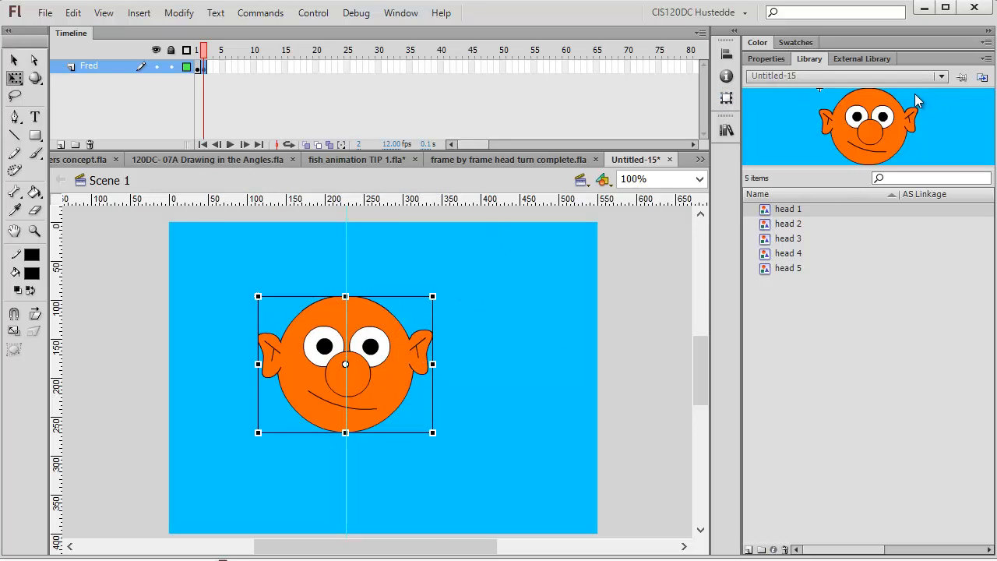
pyautogui.click(767, 59)
pyautogui.click(962, 128)
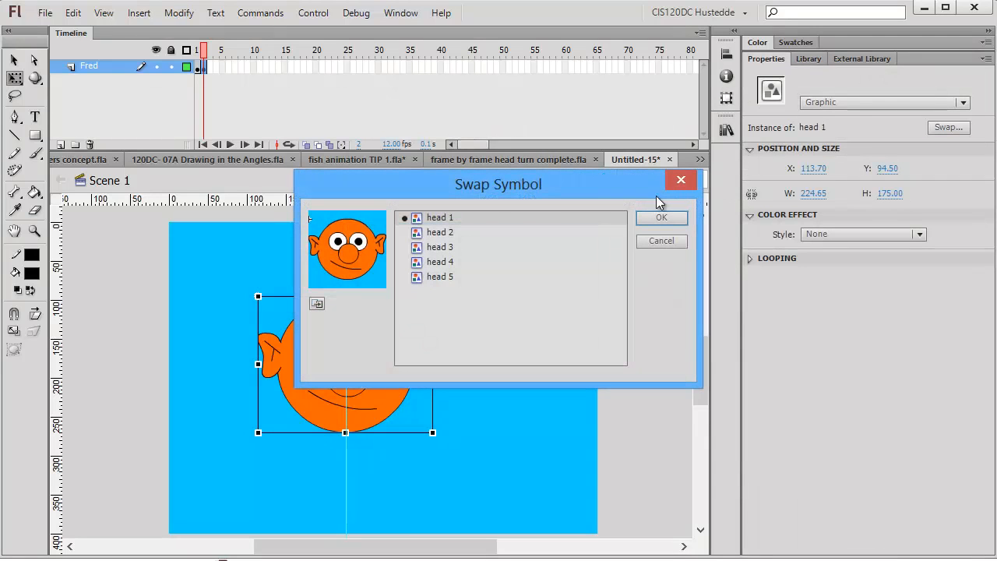
pyautogui.click(454, 233)
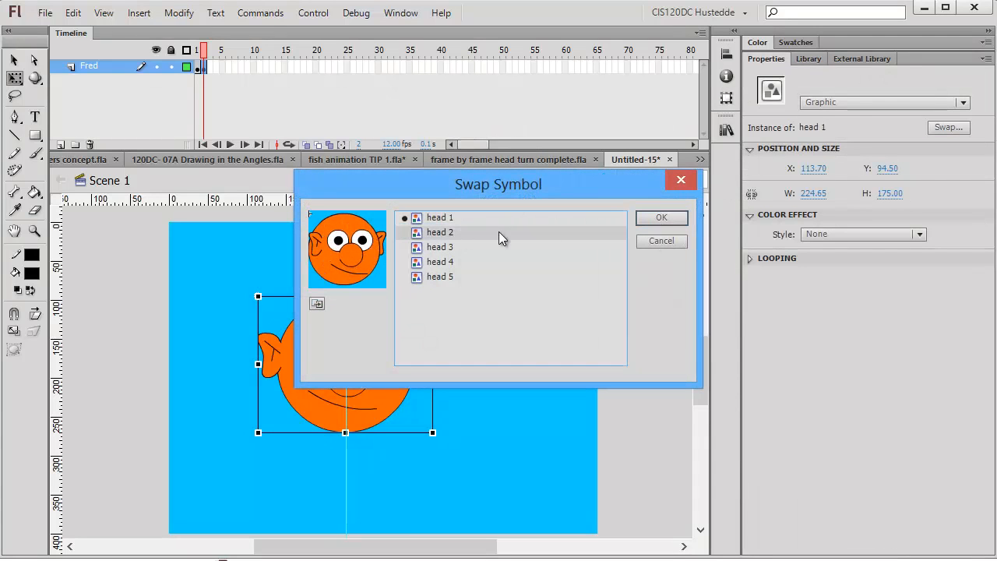
pyautogui.click(662, 218)
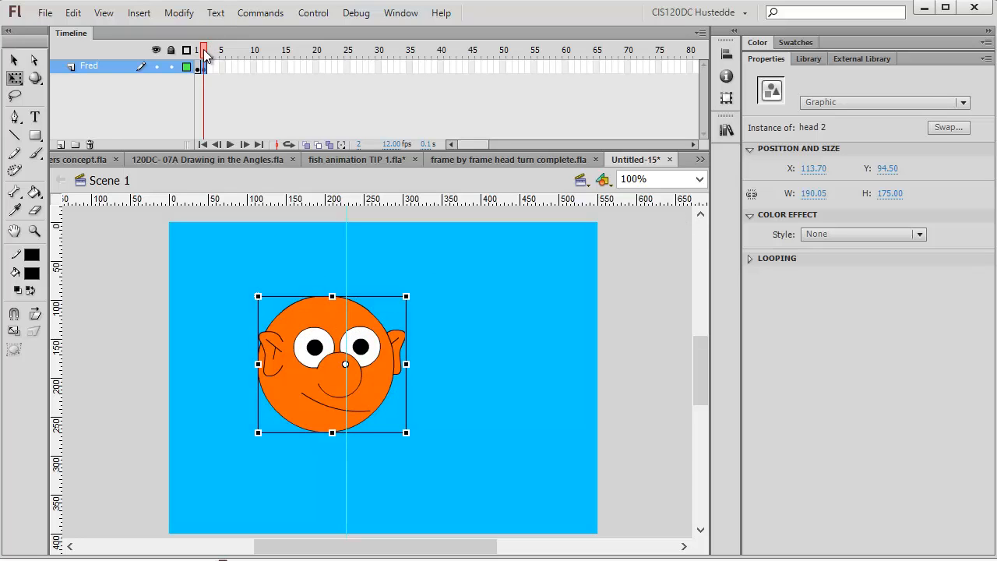
# Nudge the head in frame 2 rightwards to X 133.70 to align it with the vertical guide.
pyautogui.moveTo(207, 53); pyautogui.dragTo(203, 66)
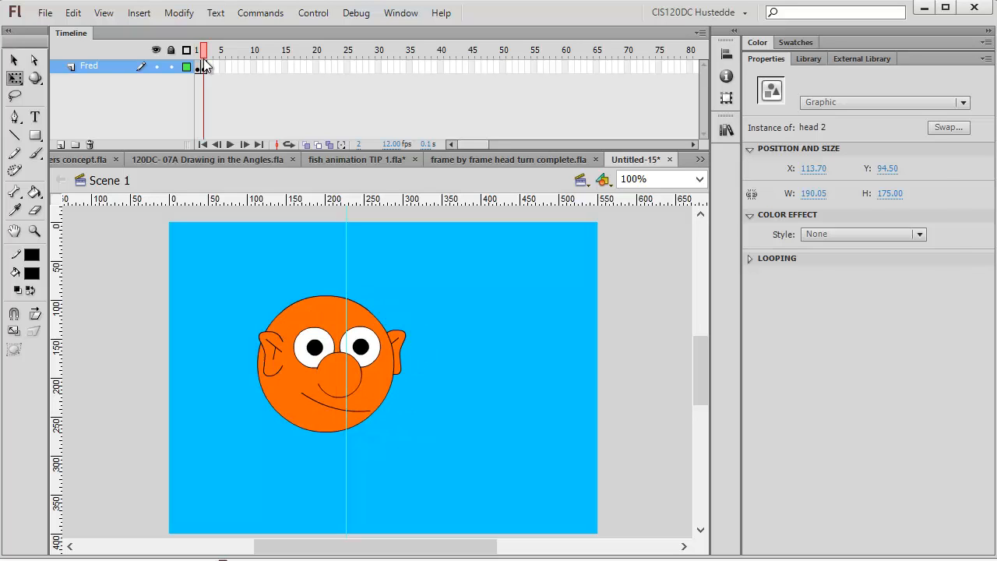
pyautogui.click(331, 315)
pyautogui.press('Right')
pyautogui.press('Right')
pyautogui.press('Right')
pyautogui.press('Right')
pyautogui.press('Right')
pyautogui.press('Right')
pyautogui.press('Right')
pyautogui.press('Right')
pyautogui.press('Right')
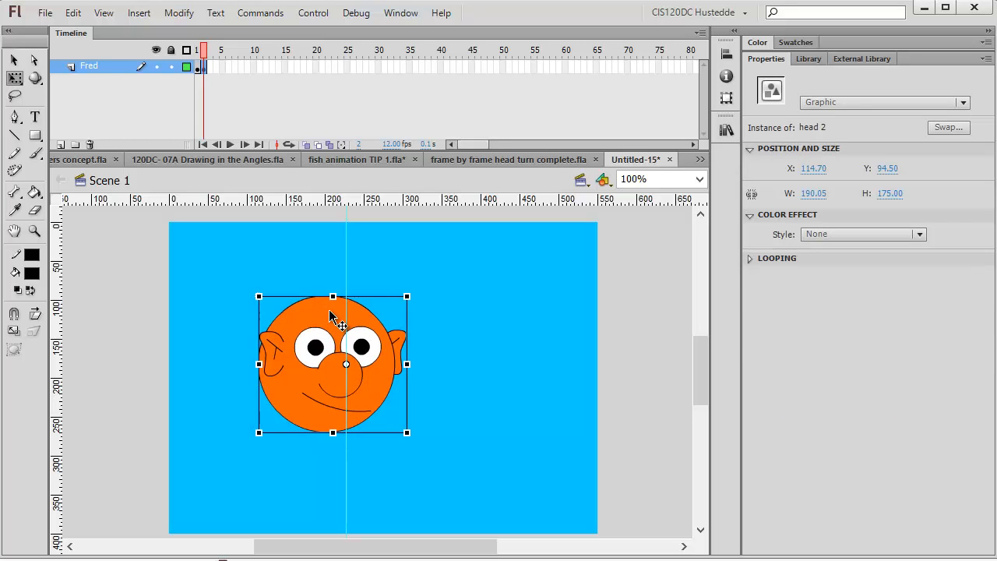
pyautogui.press('Right')
pyautogui.press('Right')
pyautogui.press('Right')
pyautogui.press('Right')
pyautogui.press('Right')
pyautogui.press('Right')
pyautogui.press('Right')
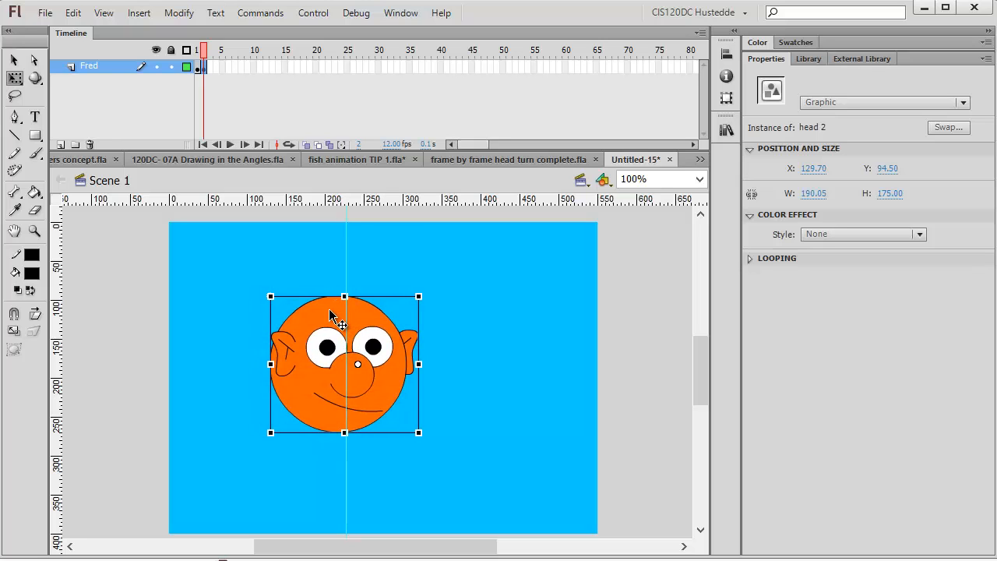
pyautogui.press('Right')
pyautogui.press('Right')
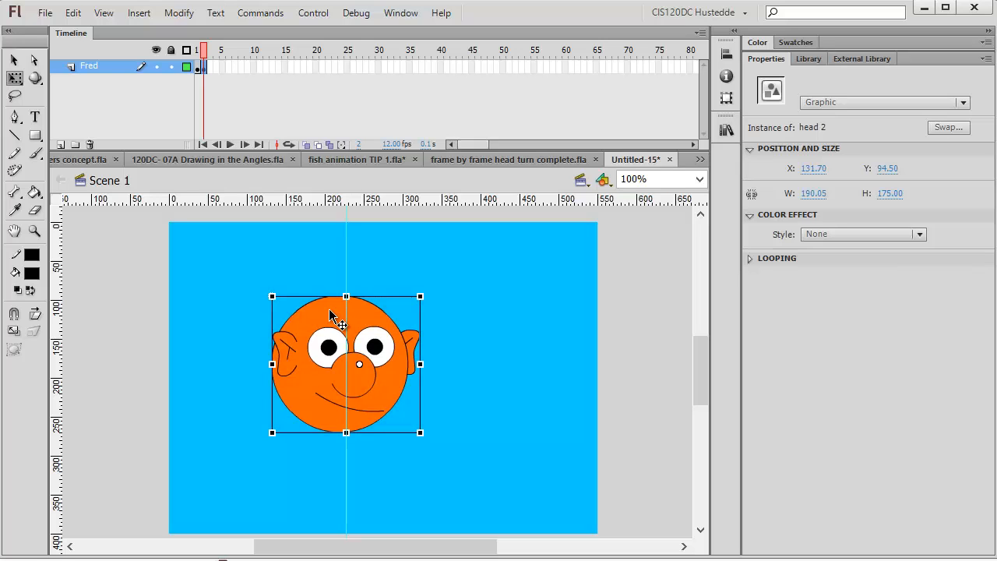
pyautogui.press('Right')
pyautogui.press('Right')
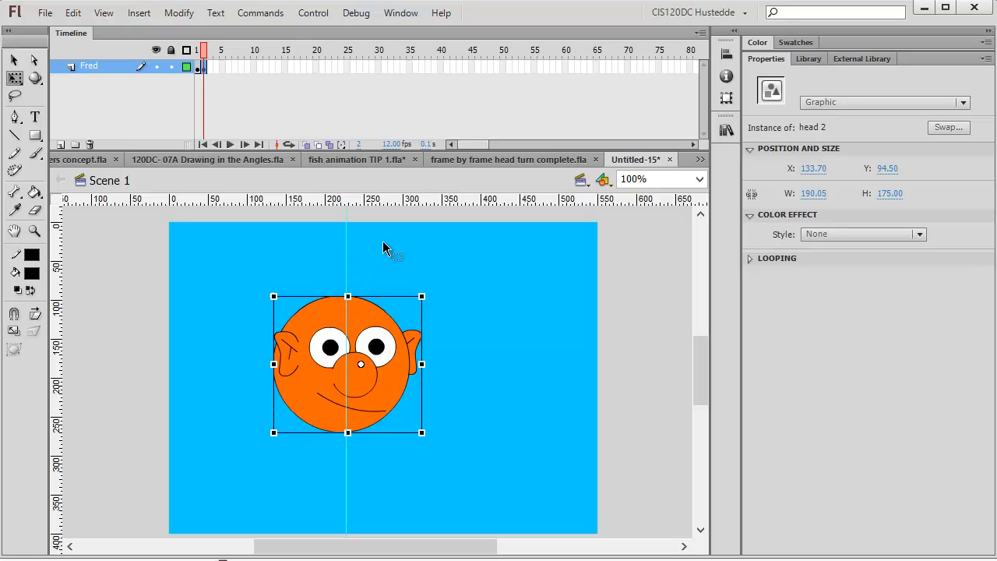
# Insert a keyframe at frame 3 of the Fred layer and swap its head instance for the head 3 symbol.
pyautogui.rightClick(210, 67)
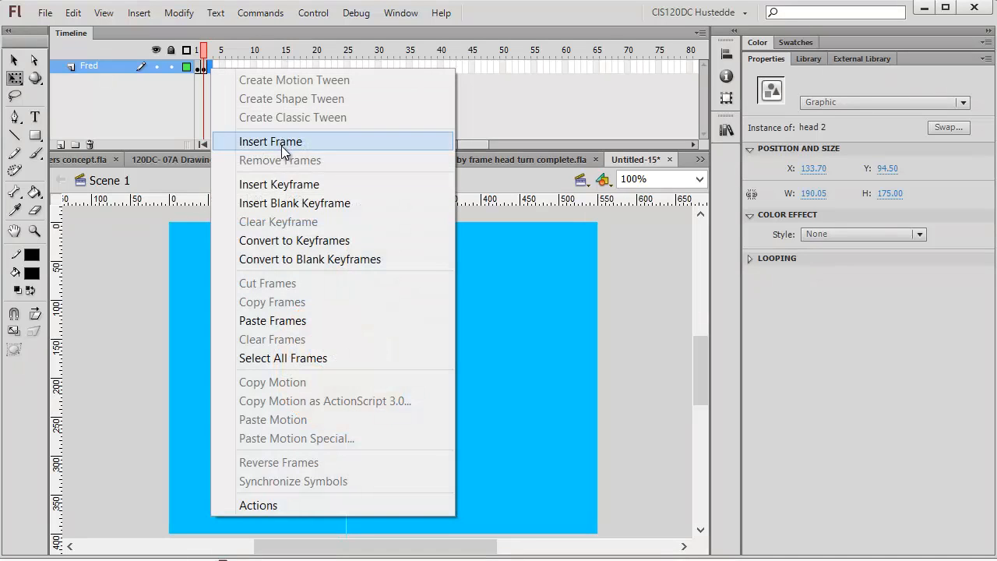
pyautogui.click(298, 185)
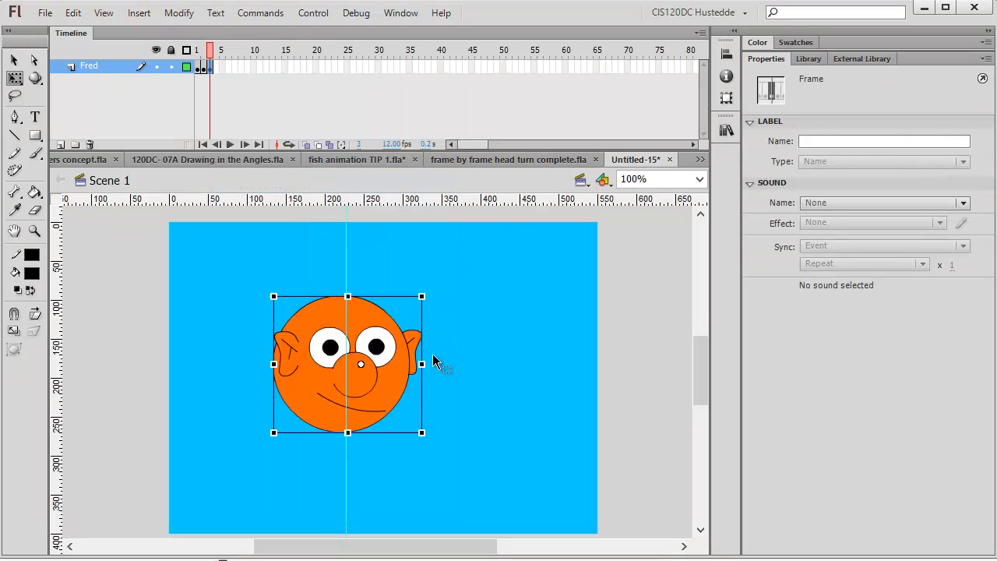
pyautogui.click(402, 351)
pyautogui.click(949, 127)
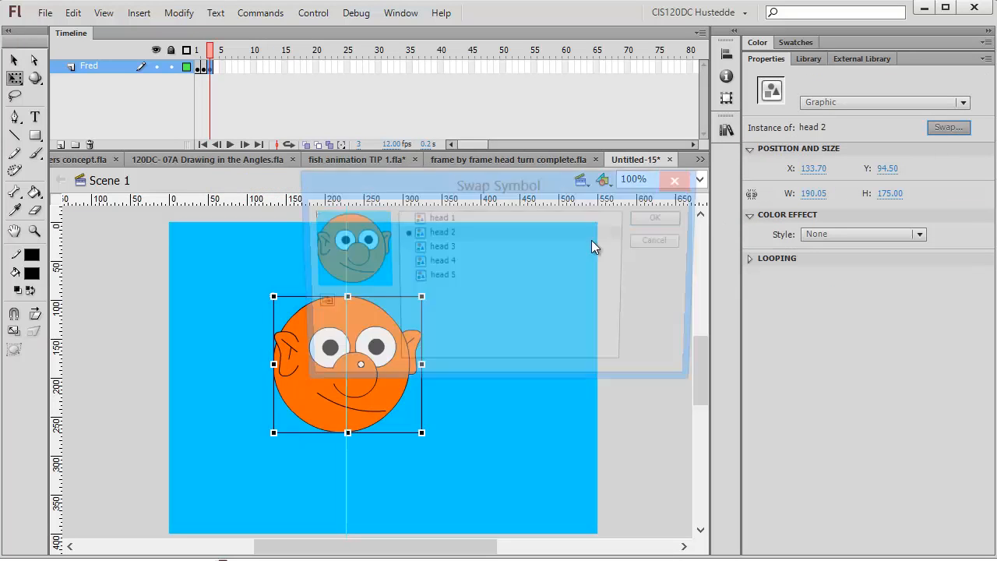
pyautogui.click(440, 247)
pyautogui.click(661, 218)
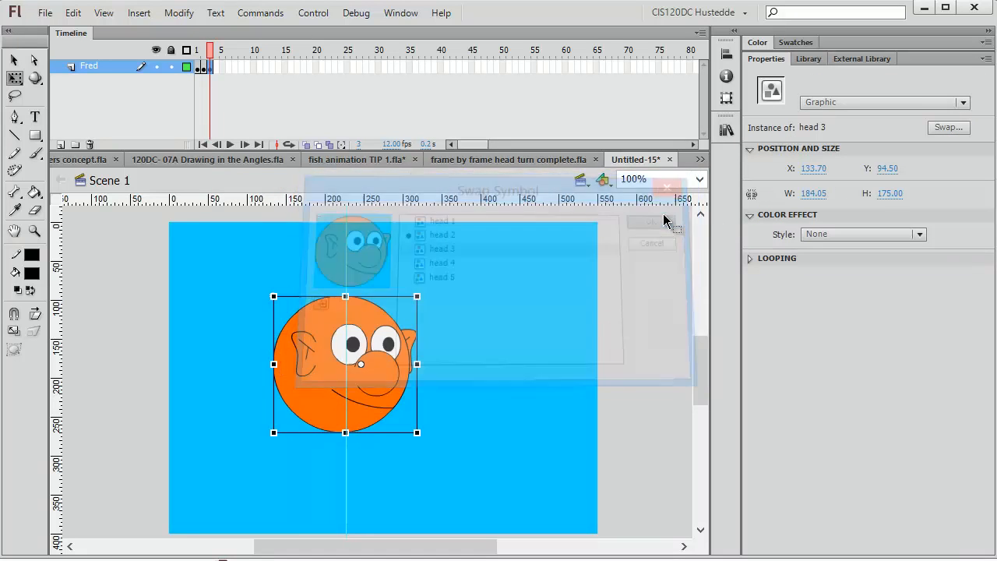
# Insert a keyframe at frame 4 of the Fred layer and swap its head instance for the head 4 symbol.
pyautogui.rightClick(218, 72)
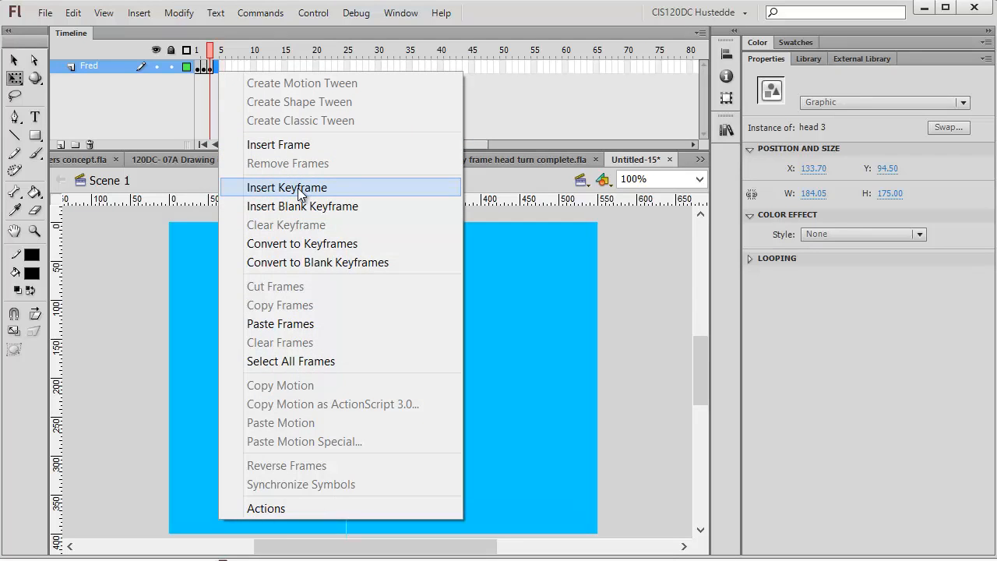
pyautogui.click(301, 192)
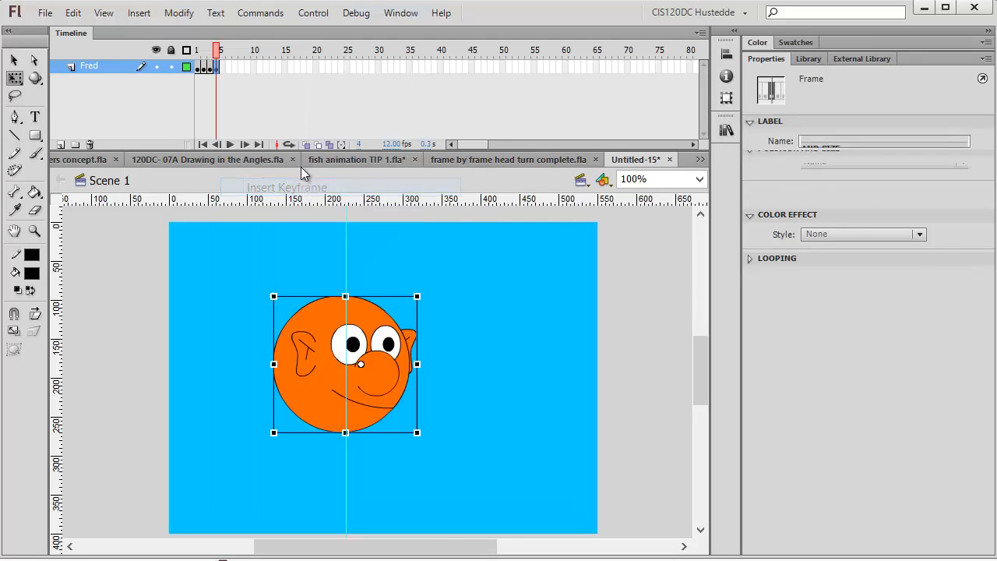
pyautogui.click(400, 300)
pyautogui.click(947, 127)
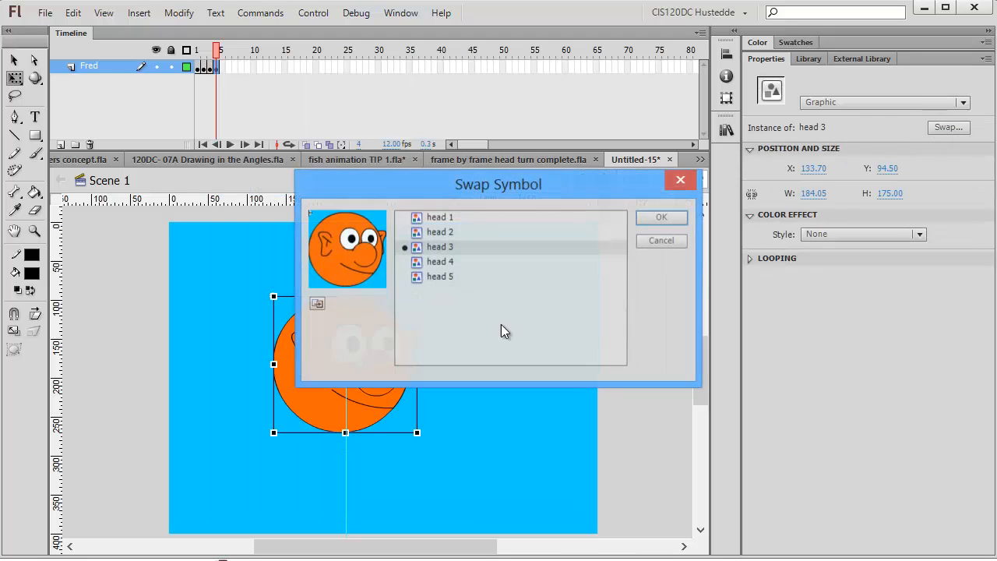
pyautogui.click(440, 262)
pyautogui.click(668, 218)
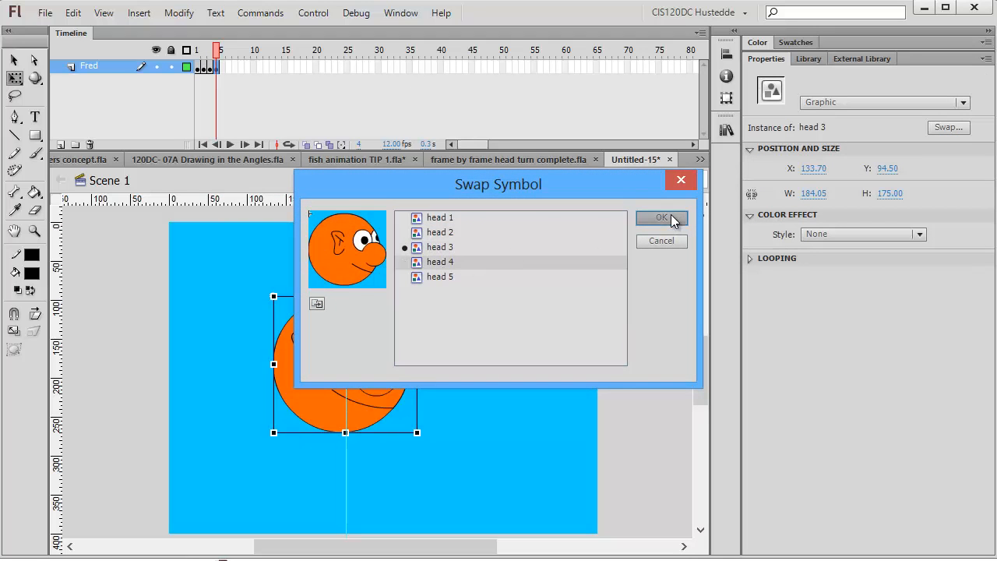
# Insert a keyframe at frame 5 of the Fred layer and swap its head instance for the head 5 symbol.
pyautogui.click(224, 68)
pyautogui.rightClick(225, 69)
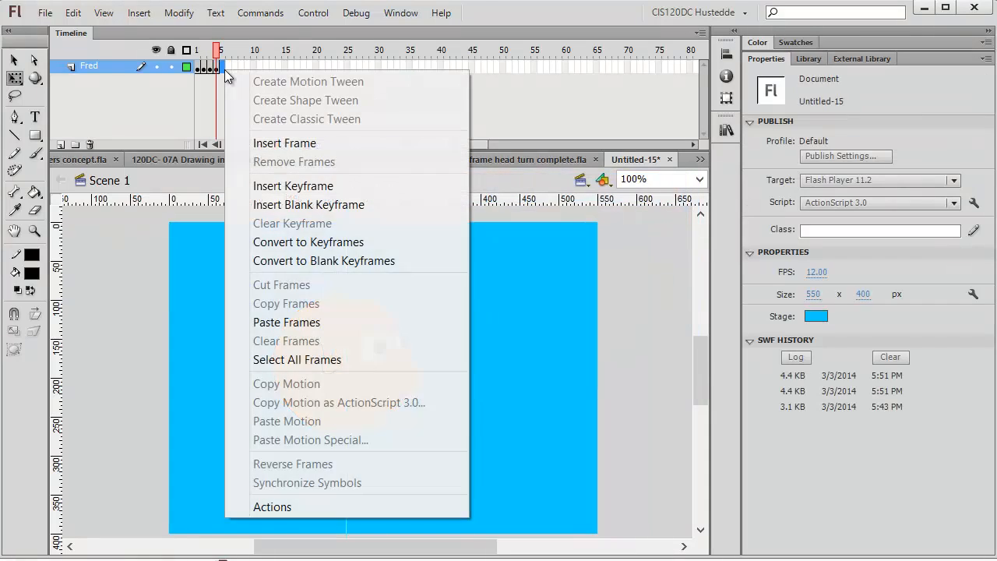
pyautogui.click(331, 187)
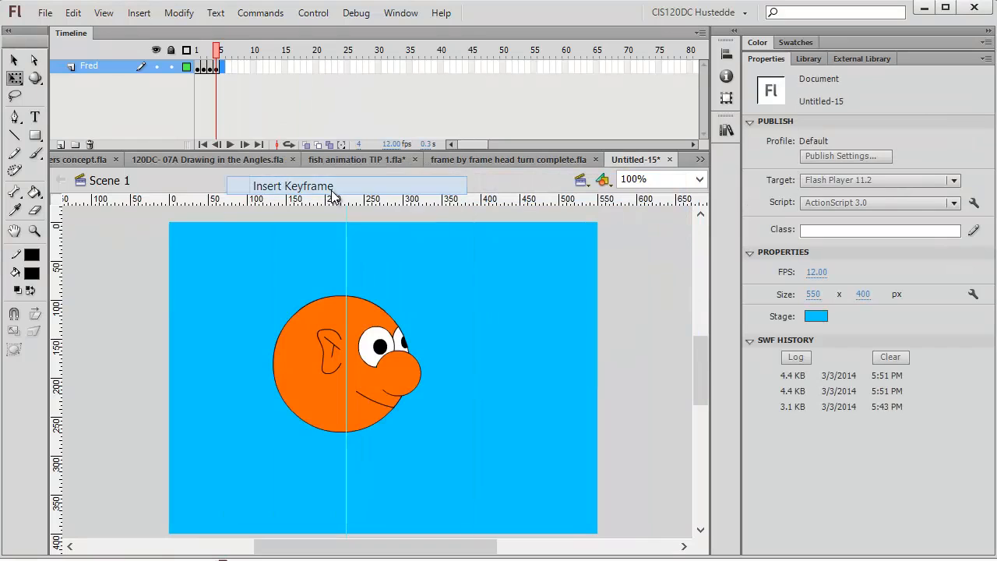
pyautogui.click(375, 318)
pyautogui.click(948, 127)
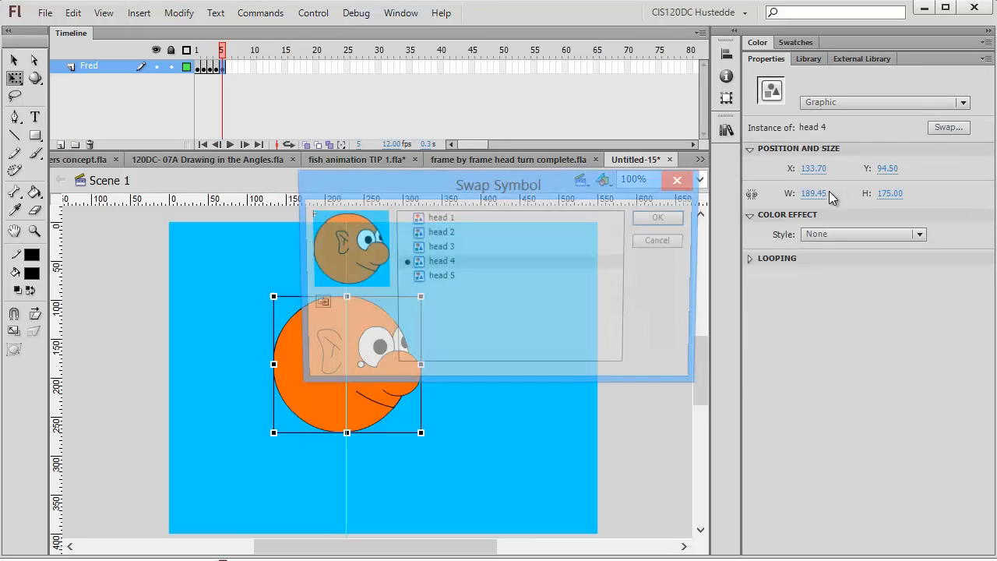
pyautogui.click(440, 277)
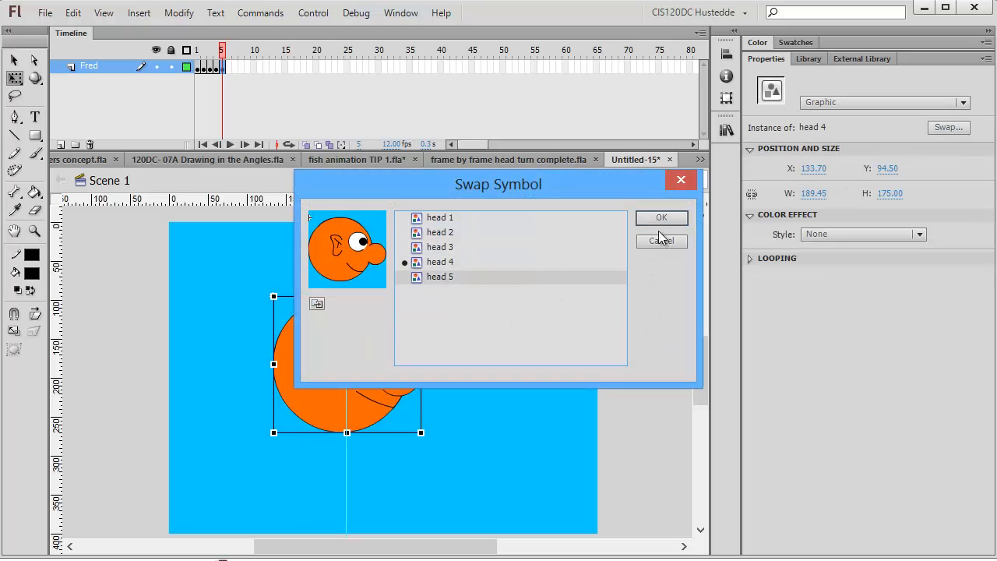
pyautogui.click(662, 218)
pyautogui.click(516, 374)
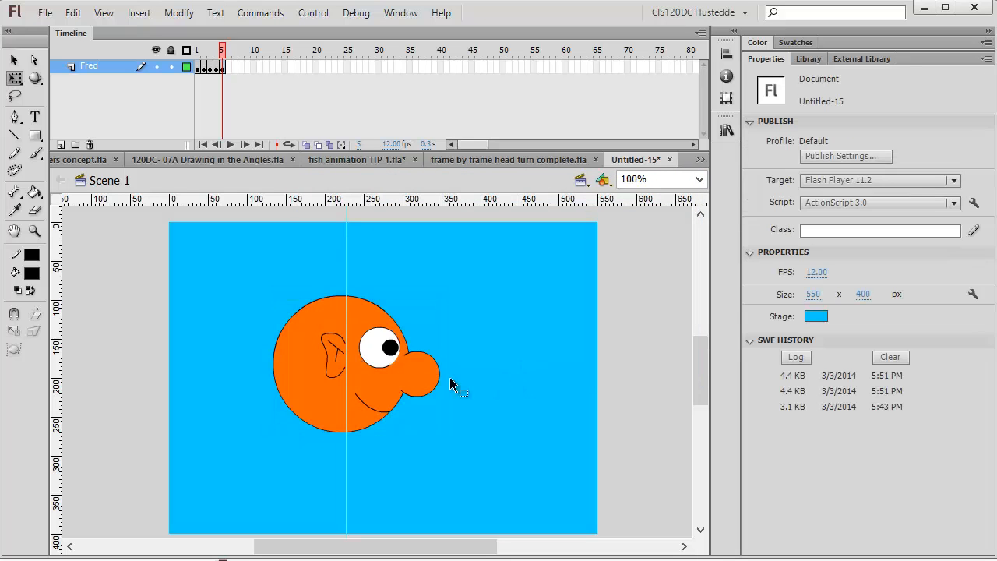
# Nudge the head 5 instance in frame 5 slightly rightwards to X 135.70.
pyautogui.click(372, 383)
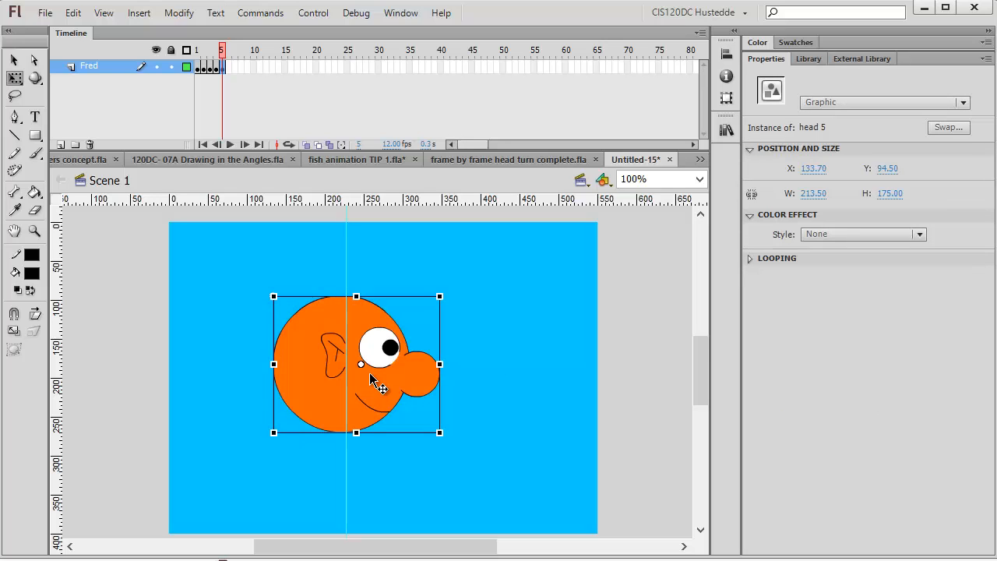
pyautogui.press('Right')
pyautogui.press('Right')
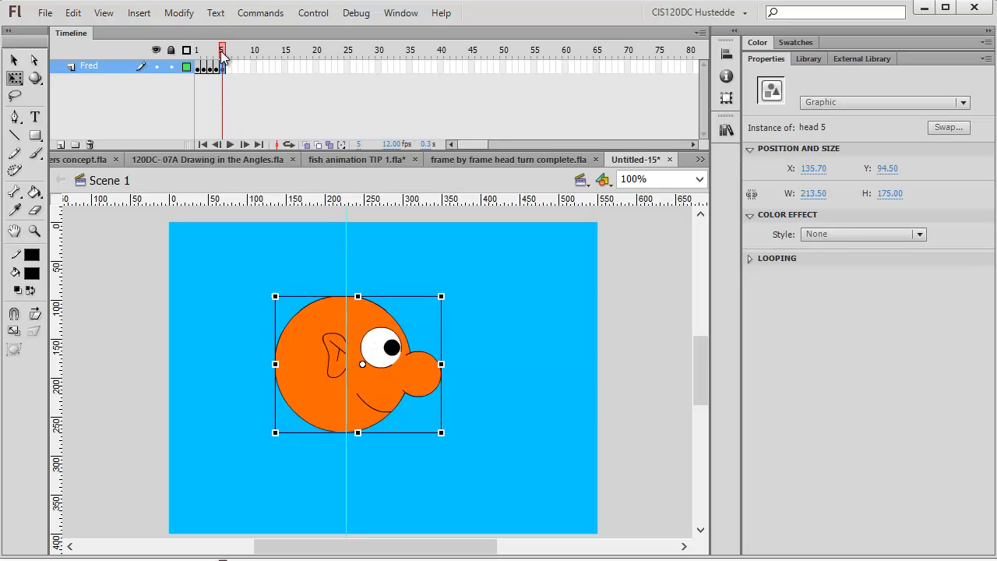
# Scrub the playhead through frames 1 to 5 to check the head turn and the alignment of each pose.
pyautogui.moveTo(222, 55)
pyautogui.mouseDown()
pyautogui.moveTo(197, 55)
pyautogui.moveTo(228, 62)
pyautogui.moveTo(197, 62)
pyautogui.moveTo(224, 62)
pyautogui.mouseUp()
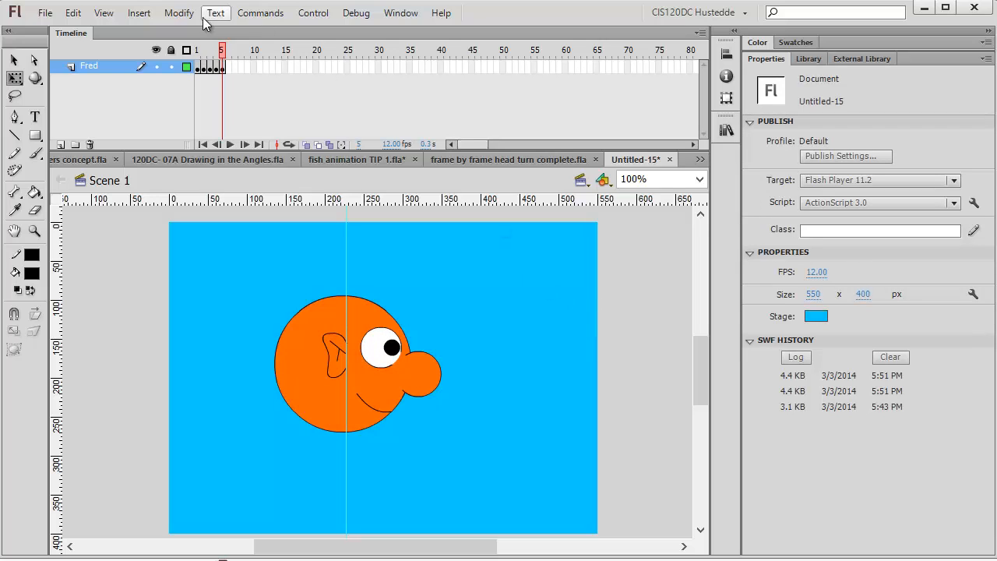
pyautogui.moveTo(223, 58)
pyautogui.mouseDown()
pyautogui.moveTo(197, 59)
pyautogui.moveTo(241, 60)
pyautogui.mouseUp()
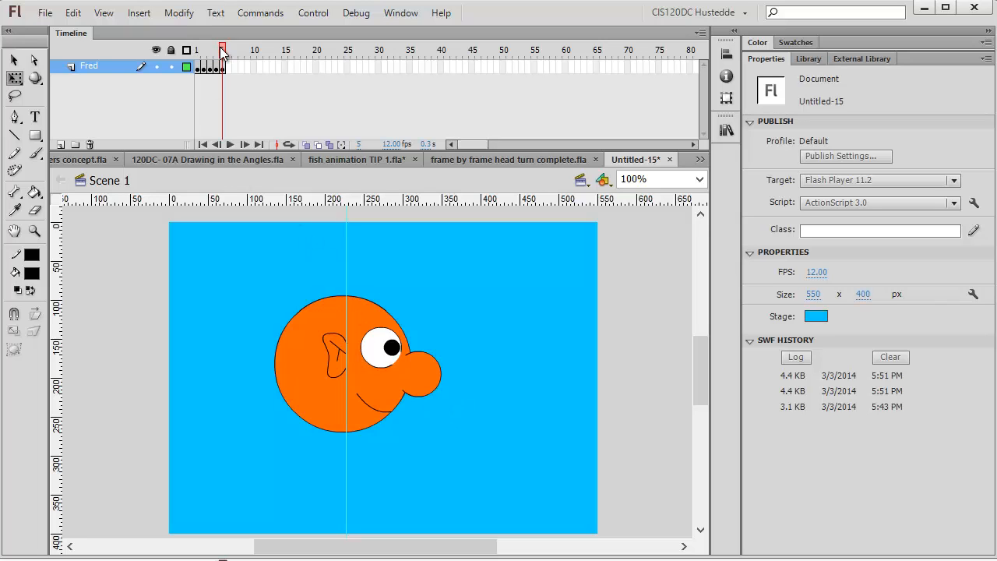
pyautogui.moveTo(221, 53); pyautogui.dragTo(194, 51)
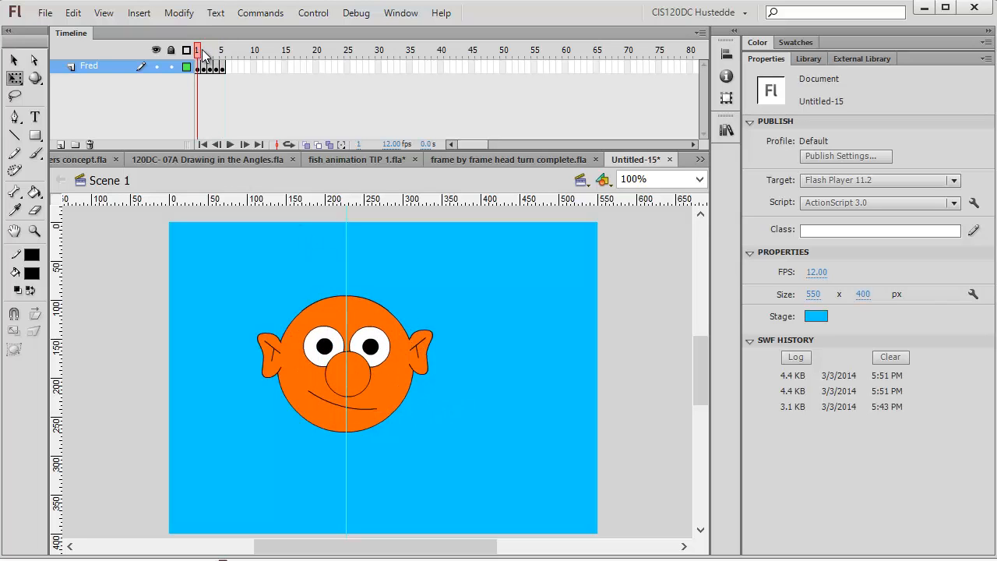
pyautogui.click(204, 52)
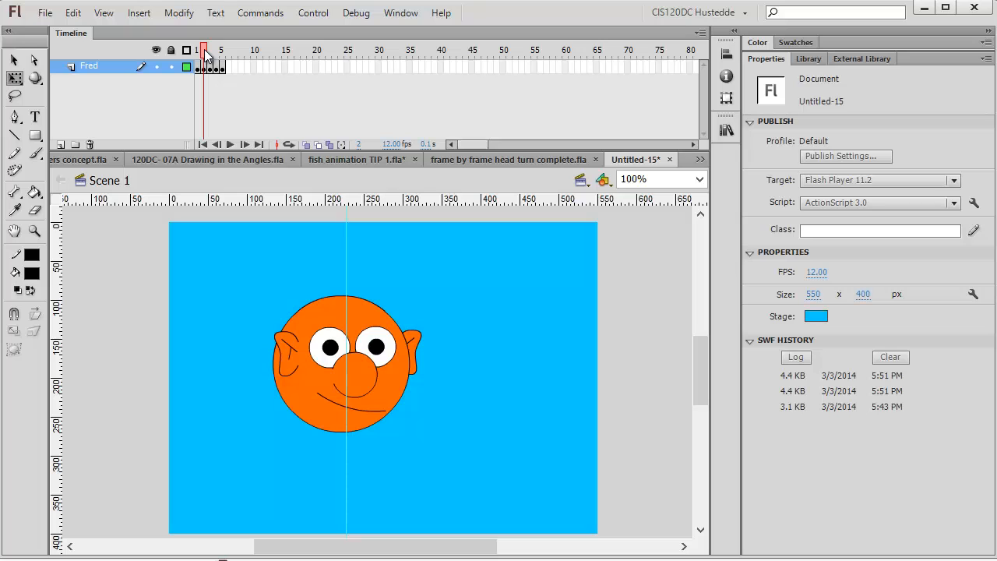
pyautogui.moveTo(206, 54)
pyautogui.mouseDown()
pyautogui.moveTo(221, 59)
pyautogui.moveTo(211, 57)
pyautogui.mouseUp()
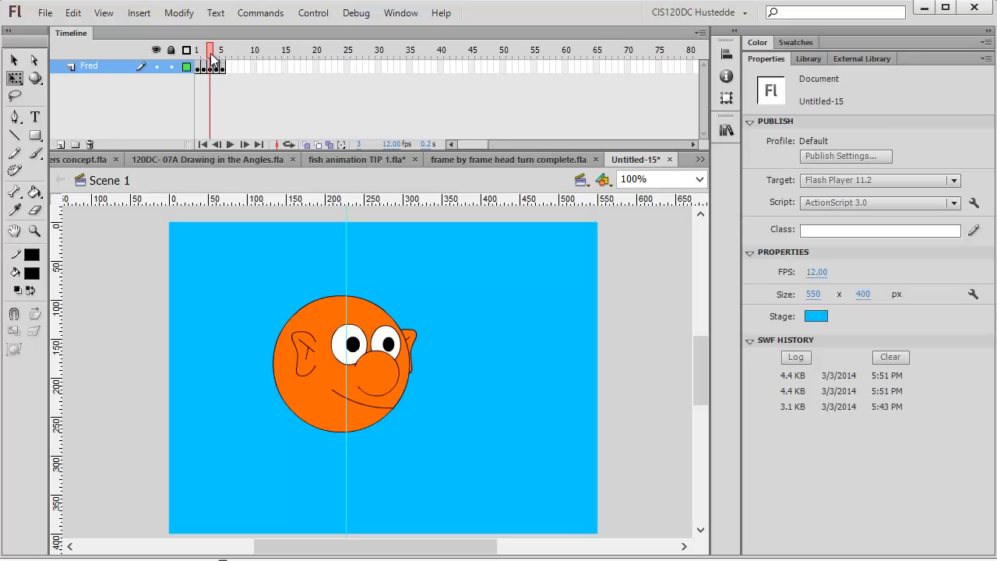
pyautogui.moveTo(212, 59); pyautogui.dragTo(233, 64)
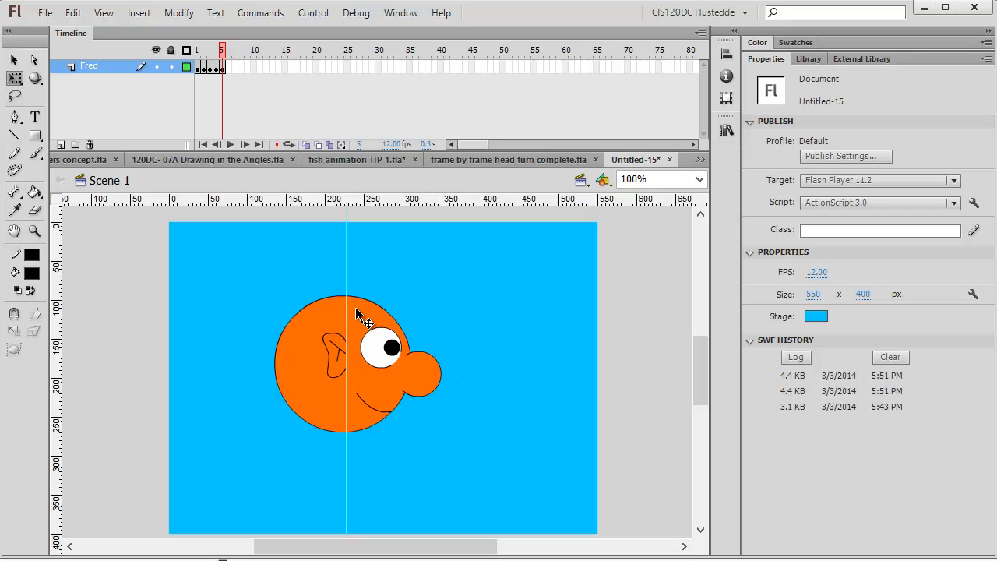
# Insert a keyframe at frame 16 of the Fred layer to hold the head 5 pose.
pyautogui.moveTo(222, 54)
pyautogui.mouseDown()
pyautogui.moveTo(197, 53)
pyautogui.moveTo(221, 57)
pyautogui.mouseUp()
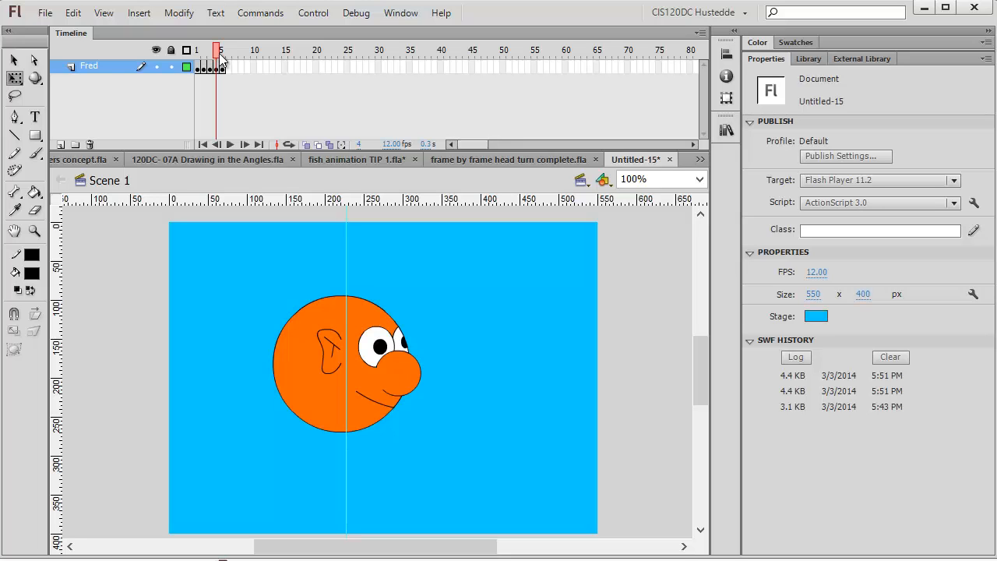
pyautogui.moveTo(221, 58); pyautogui.dragTo(226, 60)
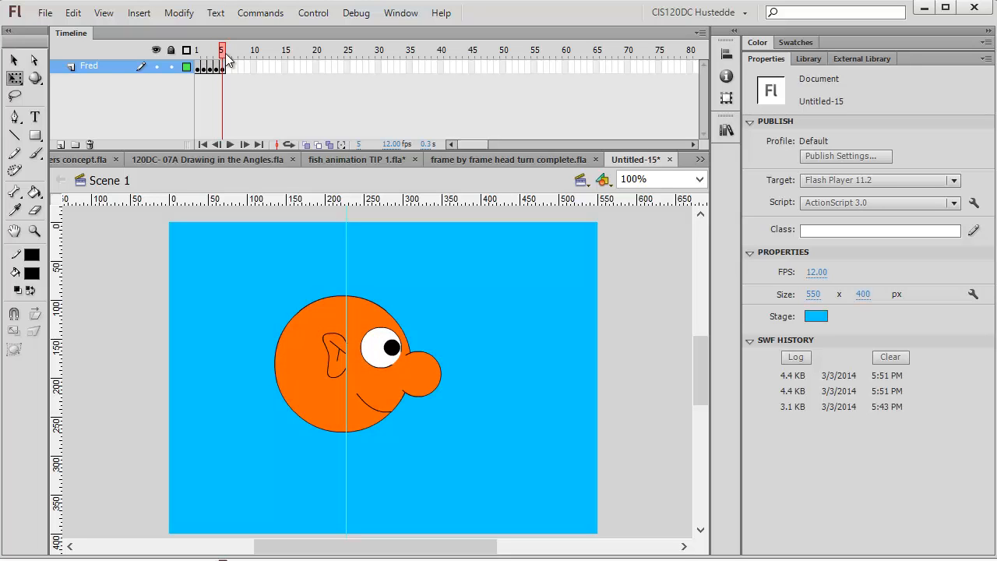
pyautogui.moveTo(227, 53)
pyautogui.mouseDown()
pyautogui.moveTo(197, 58)
pyautogui.moveTo(230, 59)
pyautogui.mouseUp()
pyautogui.rightClick(290, 67)
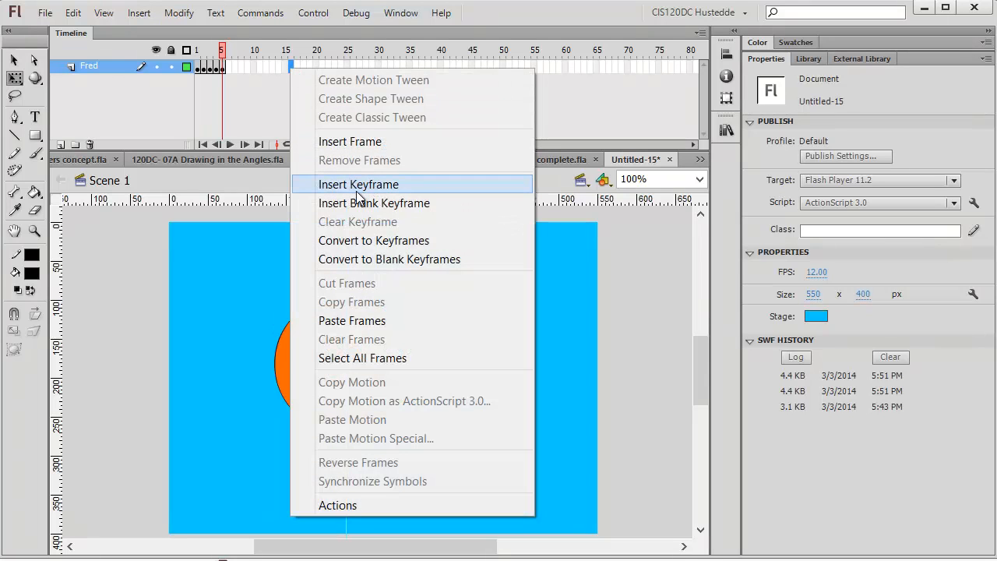
pyautogui.click(357, 185)
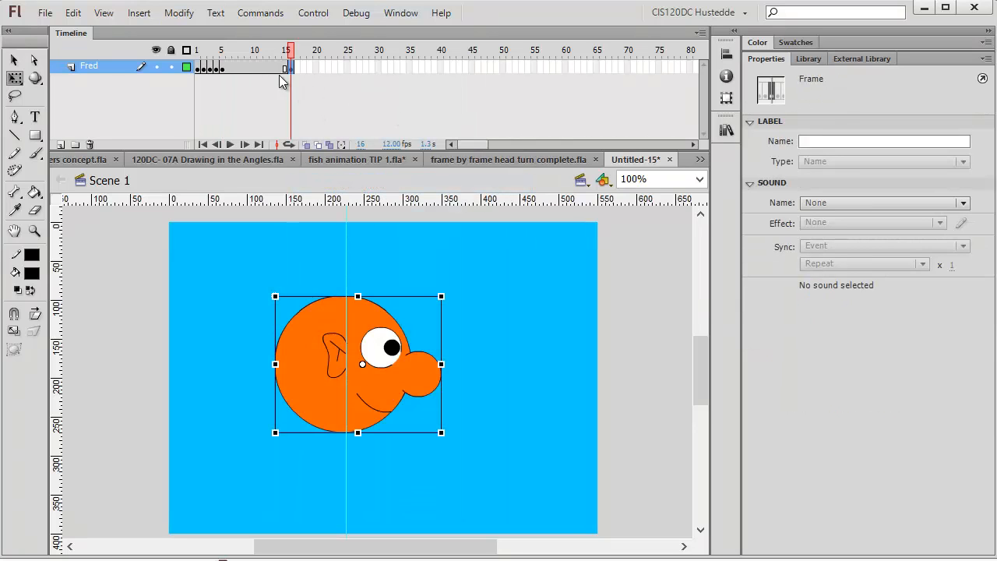
# Insert a keyframe at frame 17 of the Fred layer and swap its head instance for the head 4 symbol.
pyautogui.click(297, 67)
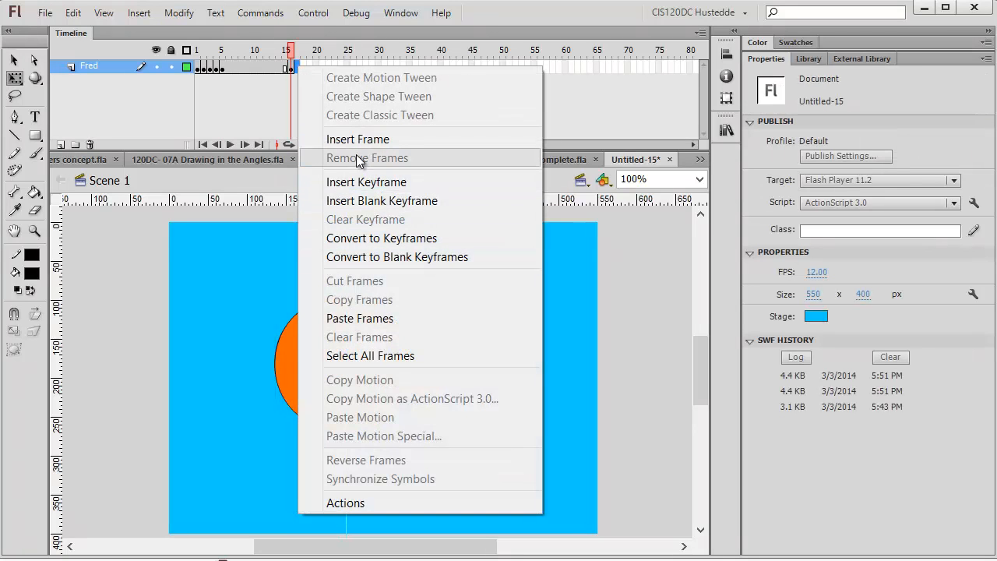
pyautogui.click(378, 183)
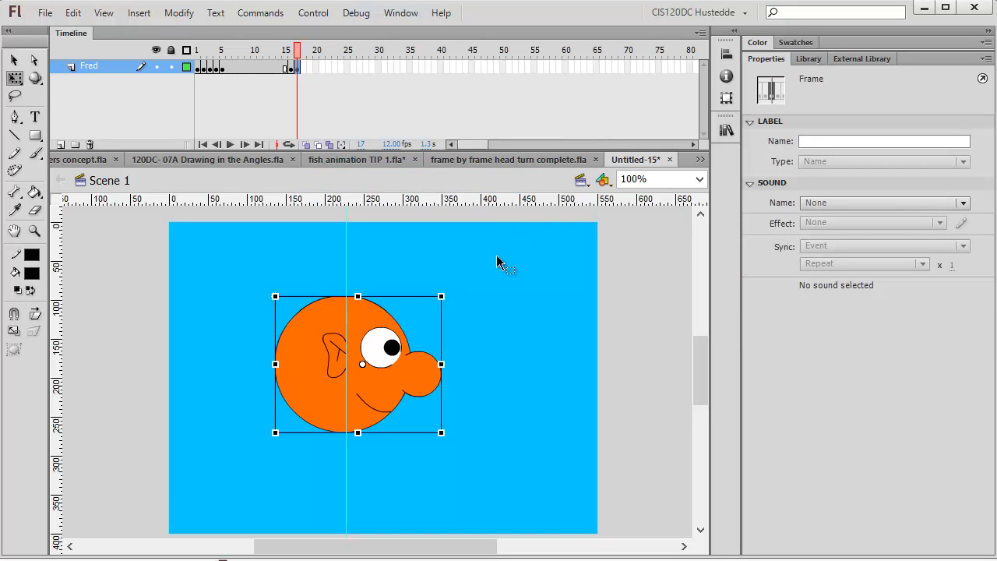
pyautogui.click(381, 368)
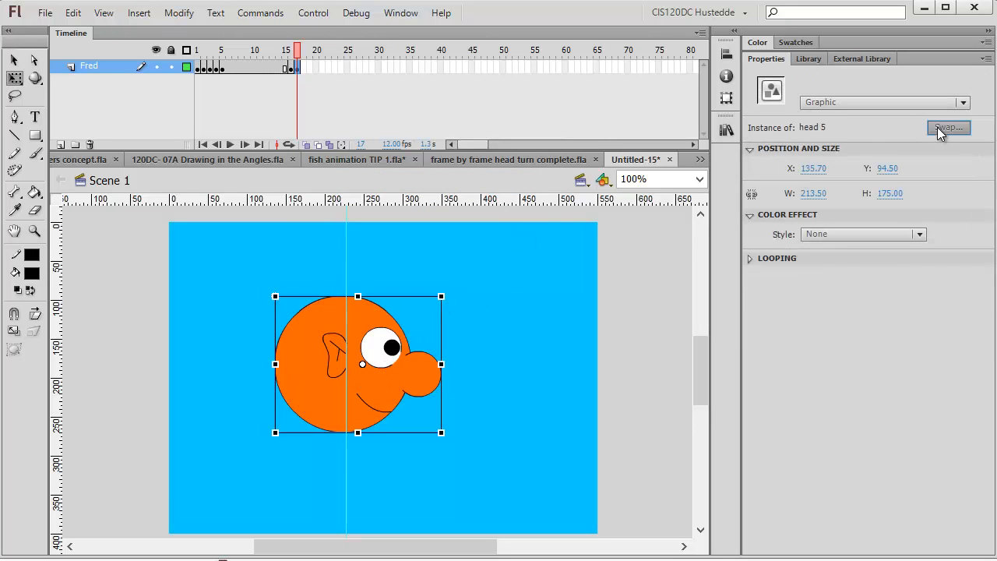
pyautogui.click(947, 127)
pyautogui.click(440, 262)
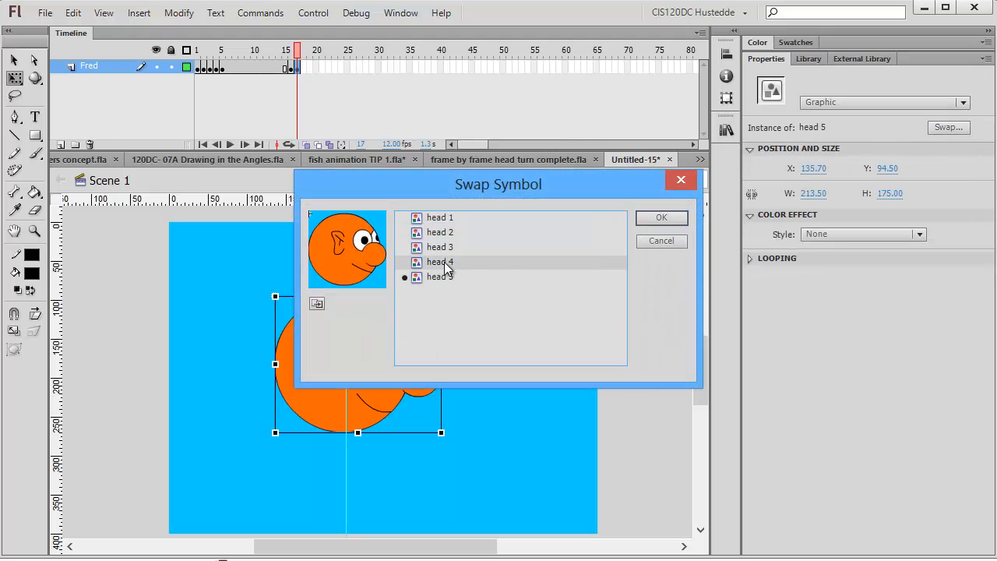
pyautogui.click(650, 219)
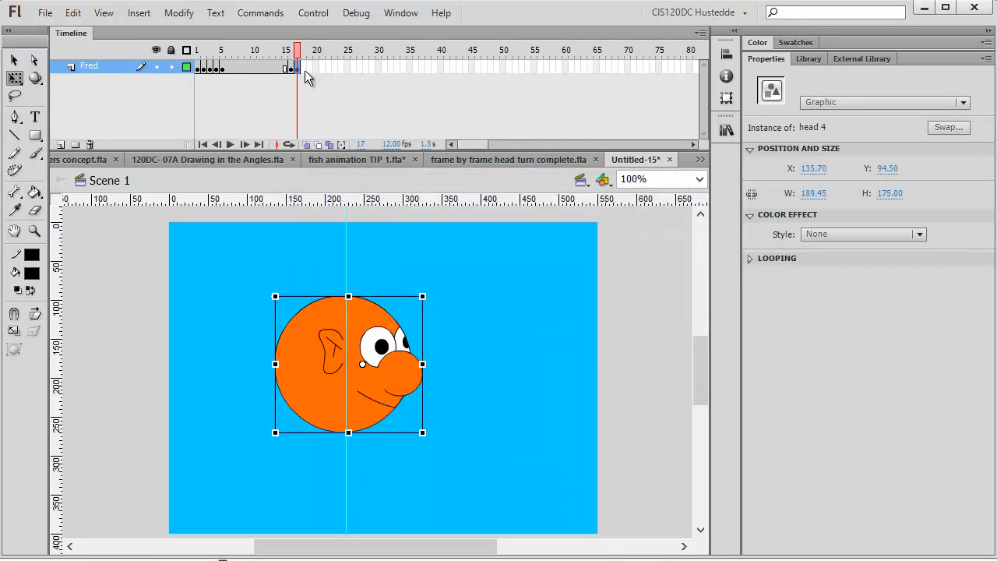
# Insert a keyframe at frame 18 of the Fred layer and swap its head instance for the head 3 symbol.
pyautogui.rightClick(305, 69)
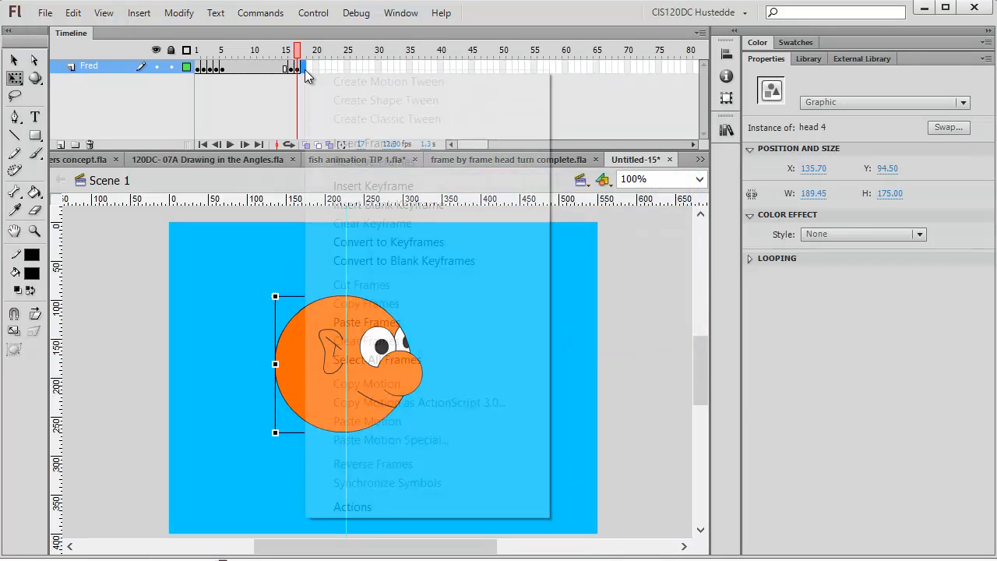
pyautogui.click(420, 187)
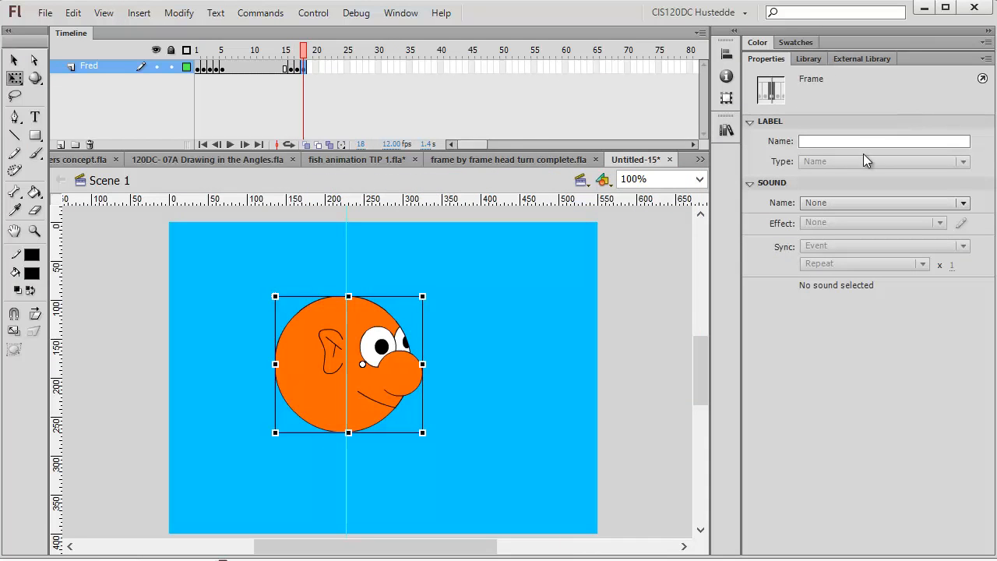
pyautogui.click(389, 324)
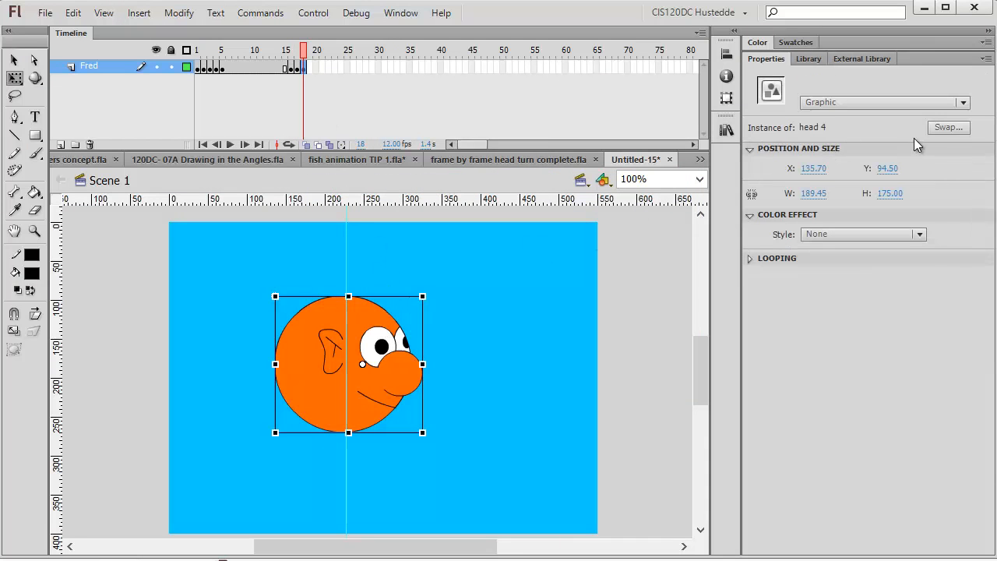
pyautogui.click(948, 127)
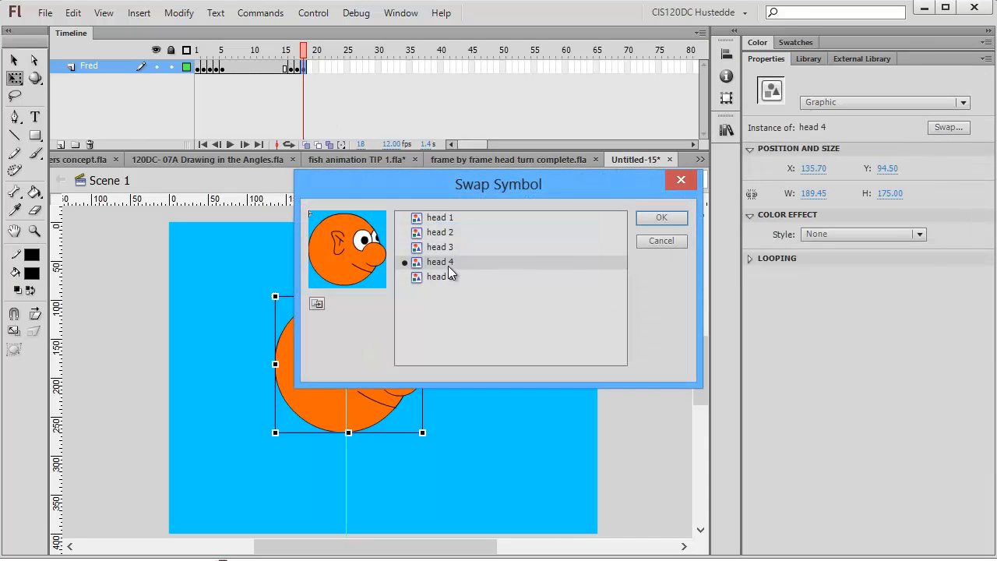
pyautogui.click(446, 249)
pyautogui.click(648, 215)
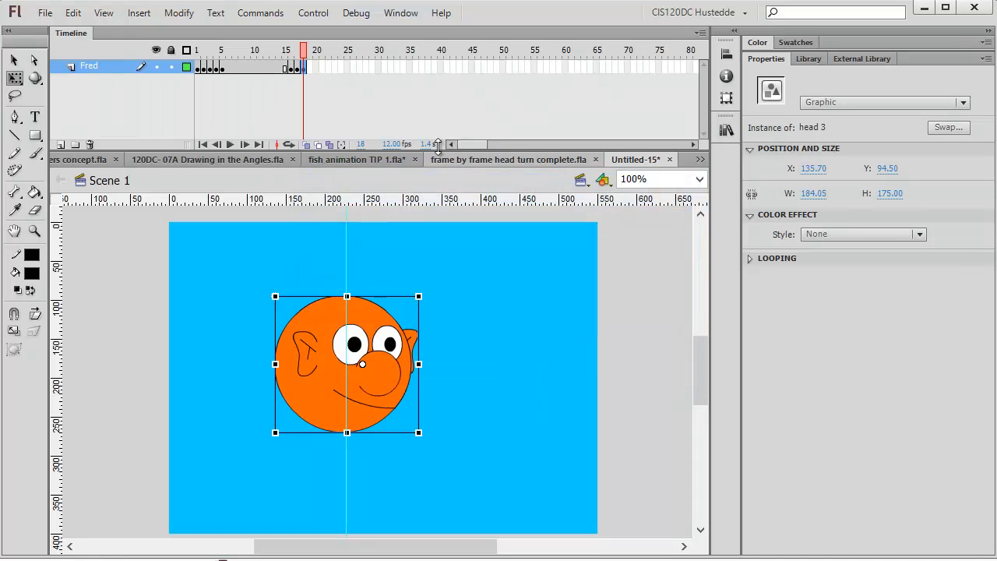
# Insert a keyframe at frame 19 of the Fred layer and swap its head instance for the head 2 symbol.
pyautogui.rightClick(310, 68)
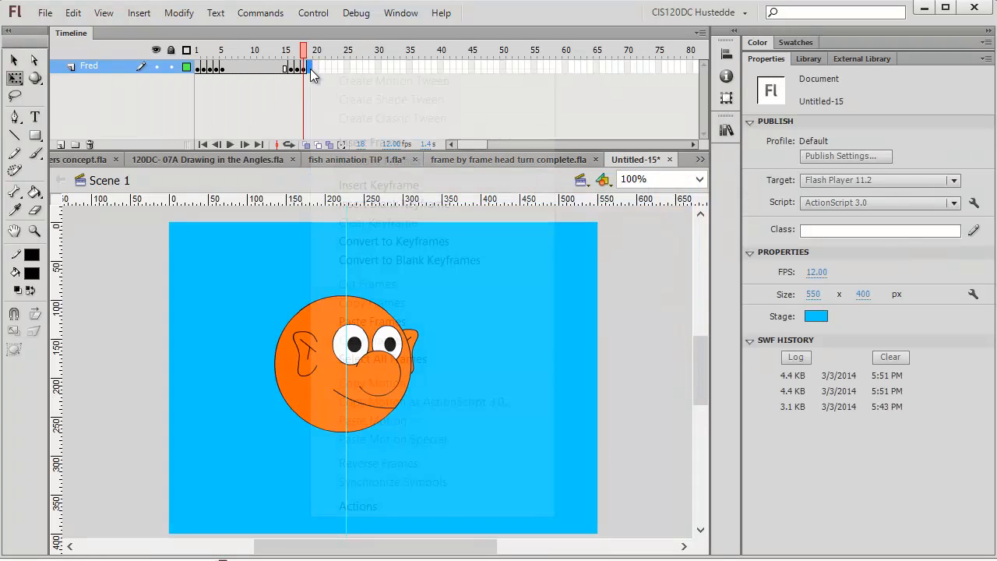
pyautogui.click(372, 186)
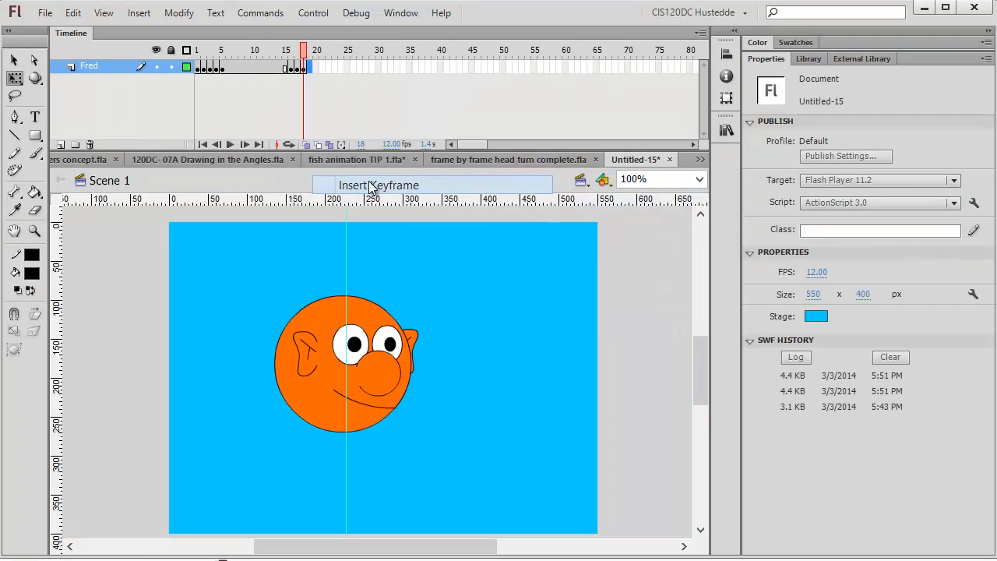
pyautogui.click(376, 316)
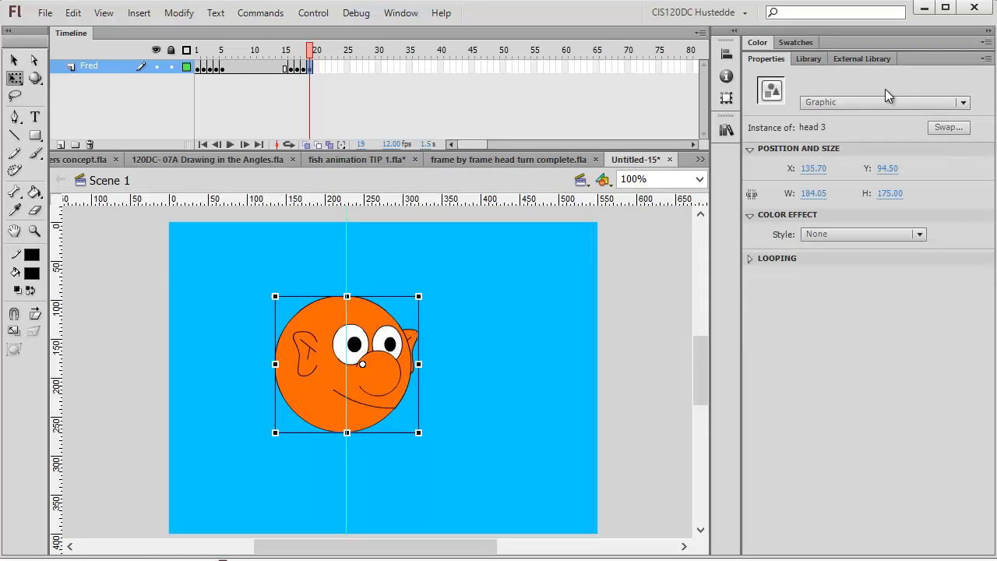
pyautogui.click(947, 126)
pyautogui.click(442, 232)
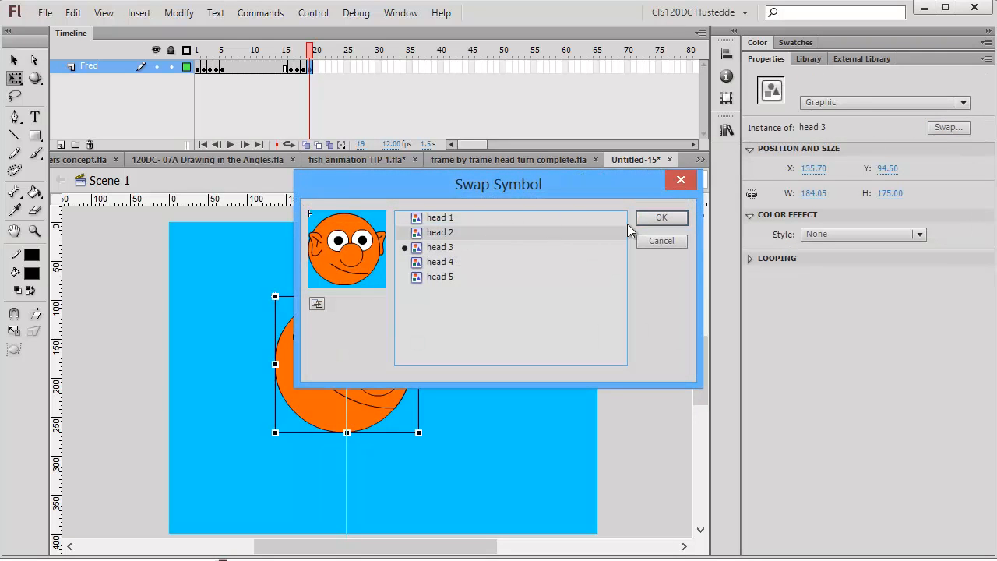
pyautogui.click(664, 220)
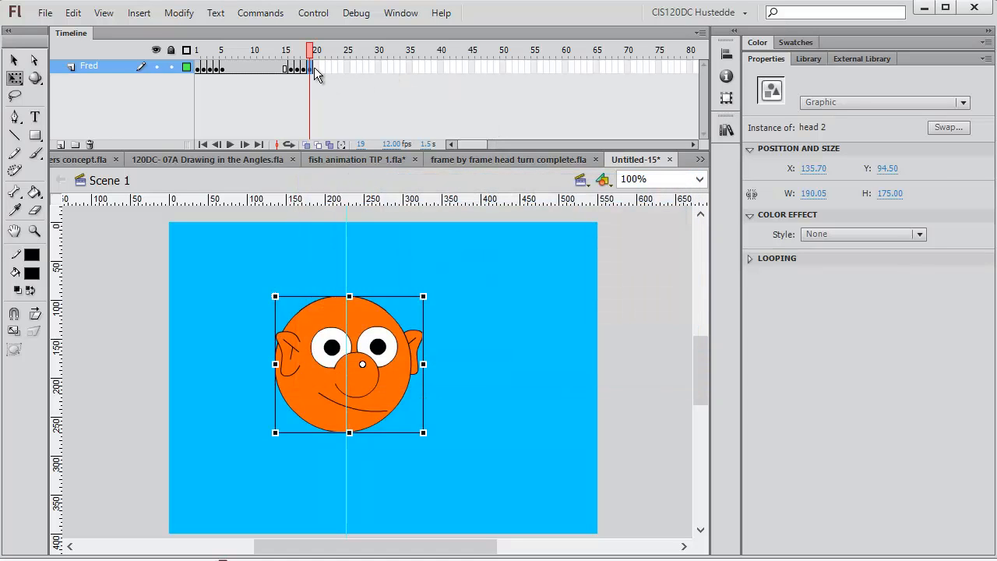
# Add frame 20 to the Fred layer as a keyframe and swap its head instance for the head 1 symbol.
pyautogui.click(318, 68)
pyautogui.rightClick(317, 70)
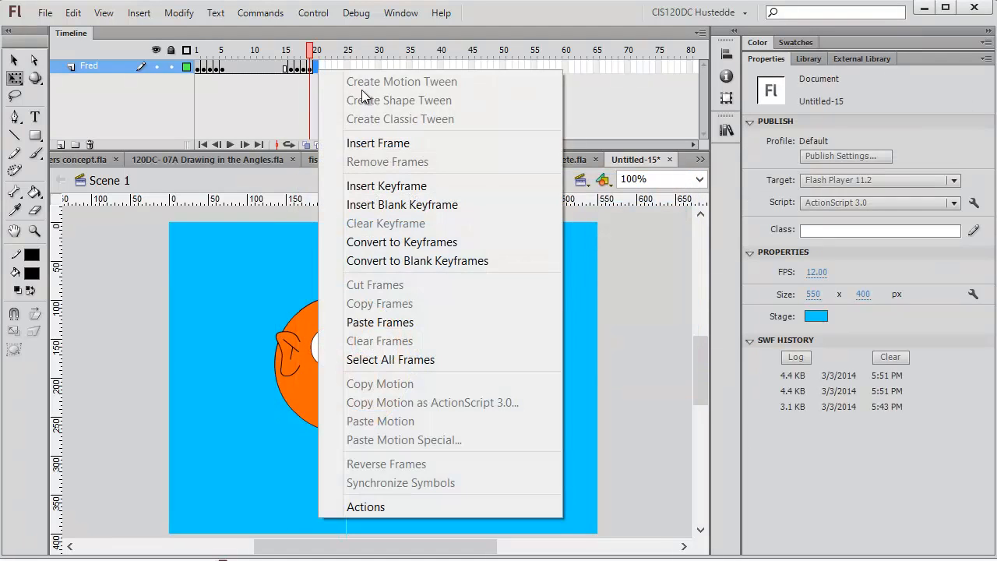
pyautogui.click(382, 144)
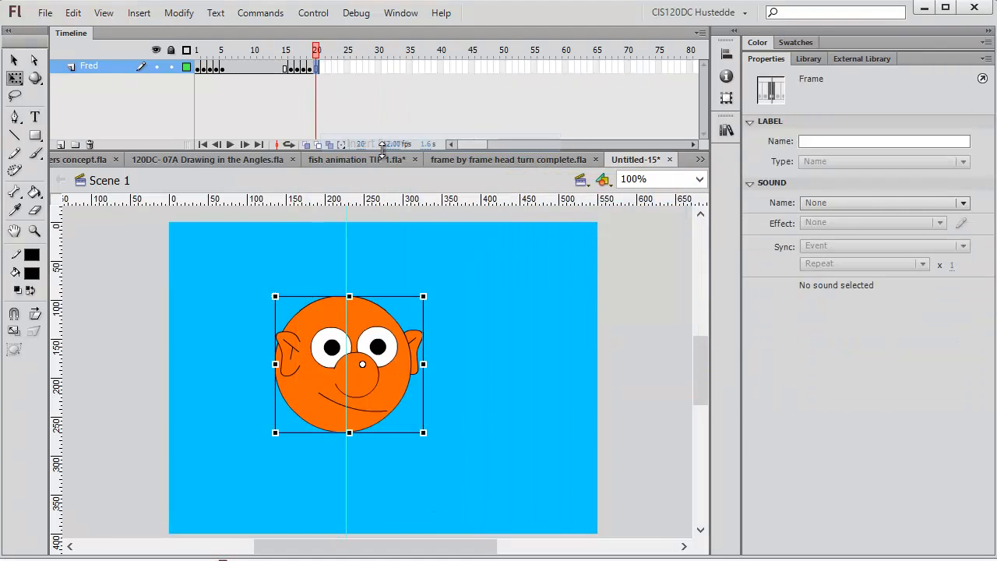
pyautogui.rightClick(319, 65)
pyautogui.click(314, 68)
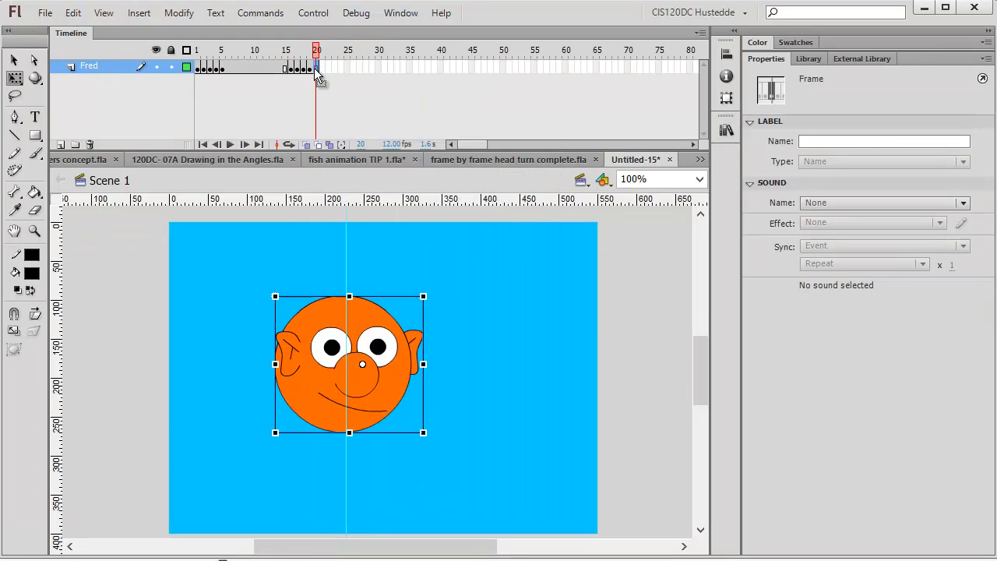
pyautogui.rightClick(314, 67)
pyautogui.click(390, 238)
pyautogui.click(382, 326)
pyautogui.click(949, 127)
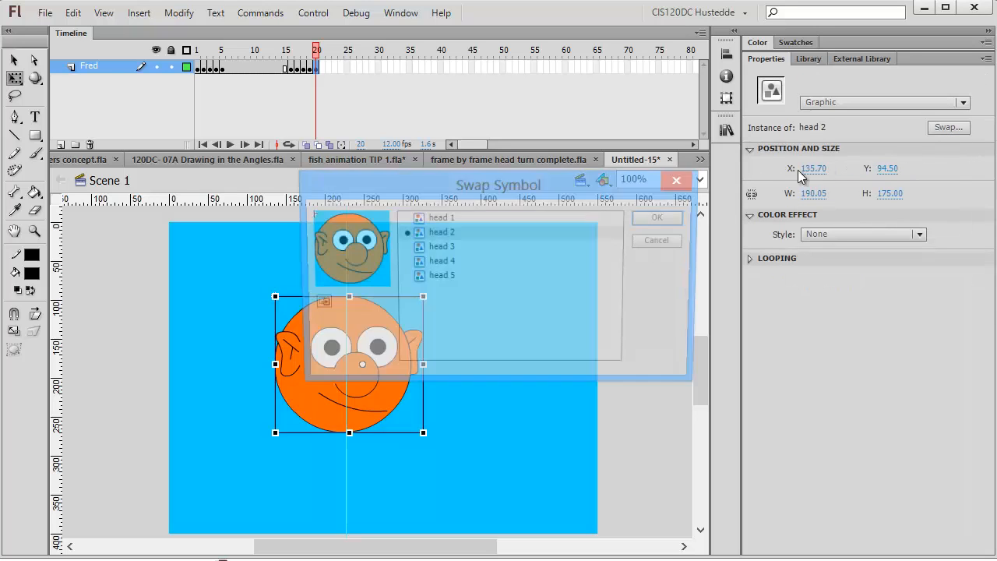
pyautogui.click(440, 220)
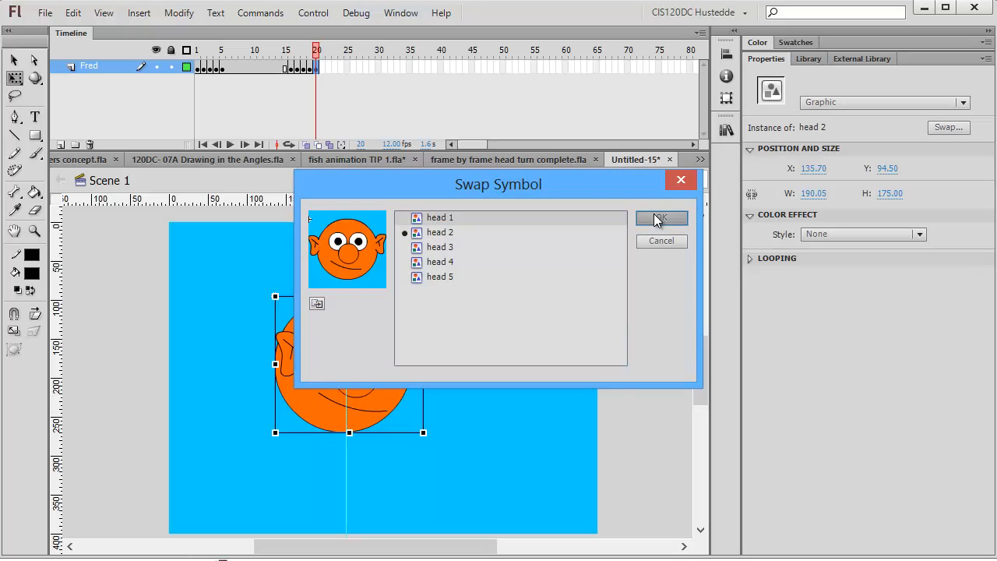
pyautogui.click(656, 219)
# Nudge the head 1 instance in frame 20 leftwards to X 112.70, centring the face on the vertical guide.
pyautogui.moveTo(296, 57); pyautogui.dragTo(316, 68)
pyautogui.click(381, 320)
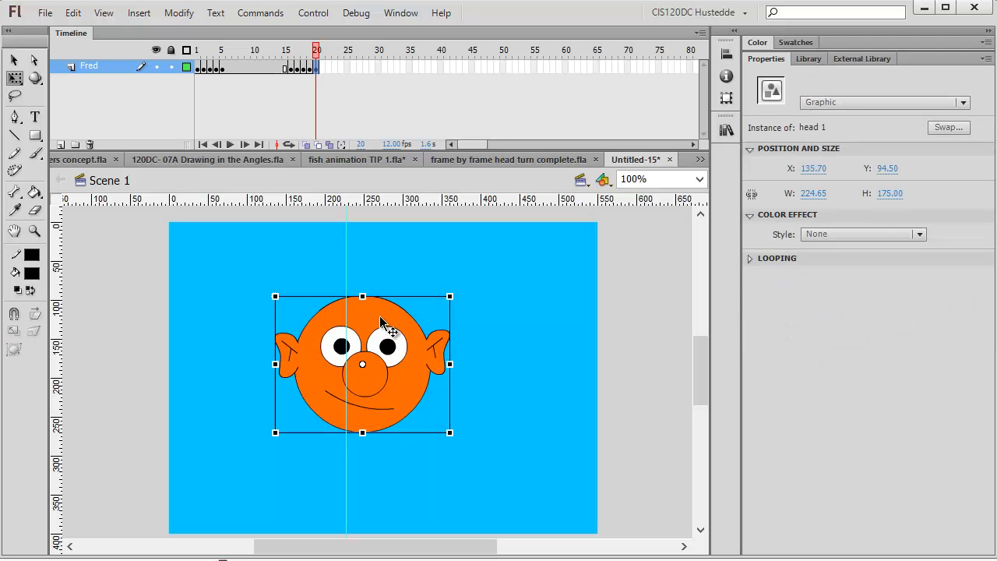
pyautogui.press('Left')
pyautogui.press('Left')
pyautogui.press('Left')
pyautogui.press('Left')
pyautogui.press('Left')
pyautogui.press('Left')
pyautogui.press('Left')
pyautogui.press('Left')
pyautogui.press('Left')
pyautogui.press('Left')
pyautogui.press('Left')
pyautogui.press('Left')
pyautogui.press('Left')
pyautogui.press('Left')
pyautogui.press('Left')
pyautogui.press('Left')
pyautogui.press('Left')
pyautogui.press('Left')
pyautogui.press('Left')
pyautogui.press('Left')
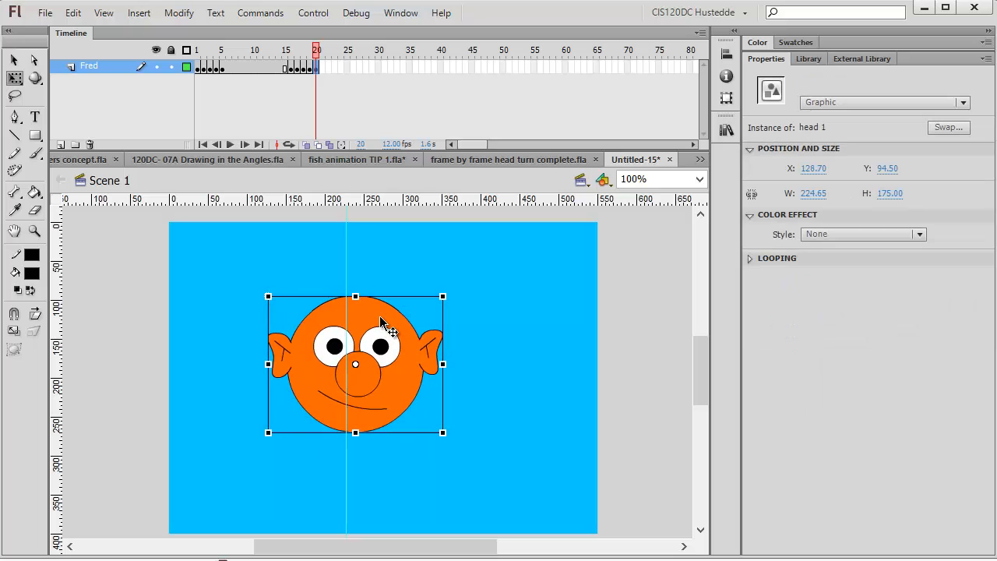
pyautogui.press('Left')
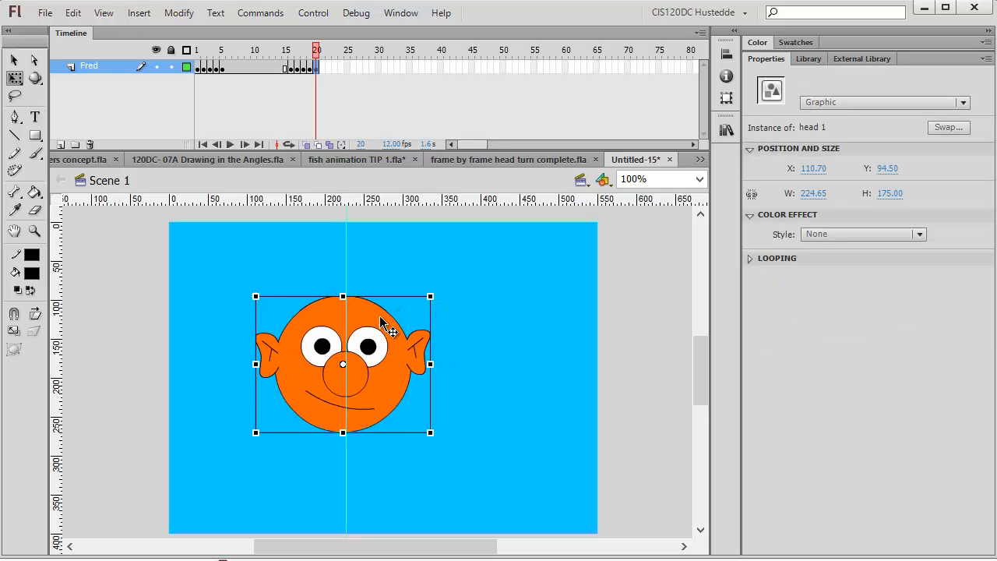
pyautogui.press('Right')
pyautogui.press('Right')
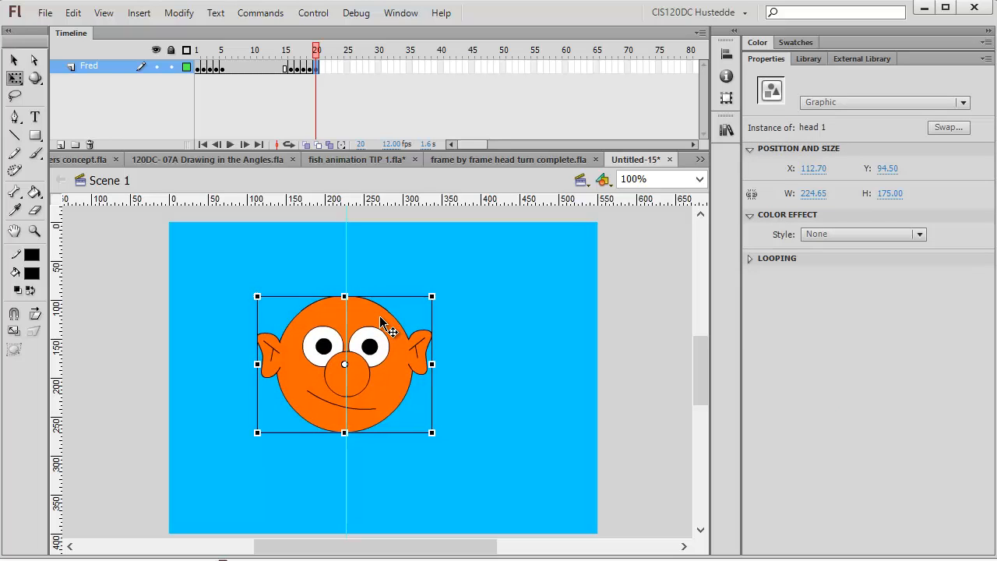
pyautogui.click(423, 289)
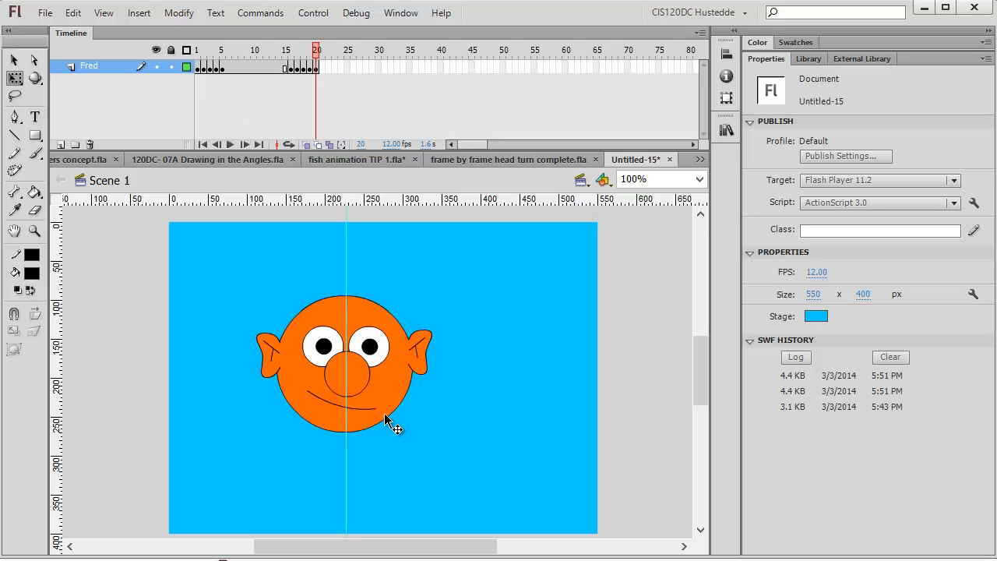
# Extend the Fred layer to frame 27 to hold the front-facing pose and insert a keyframe at frame 28.
pyautogui.rightClick(359, 69)
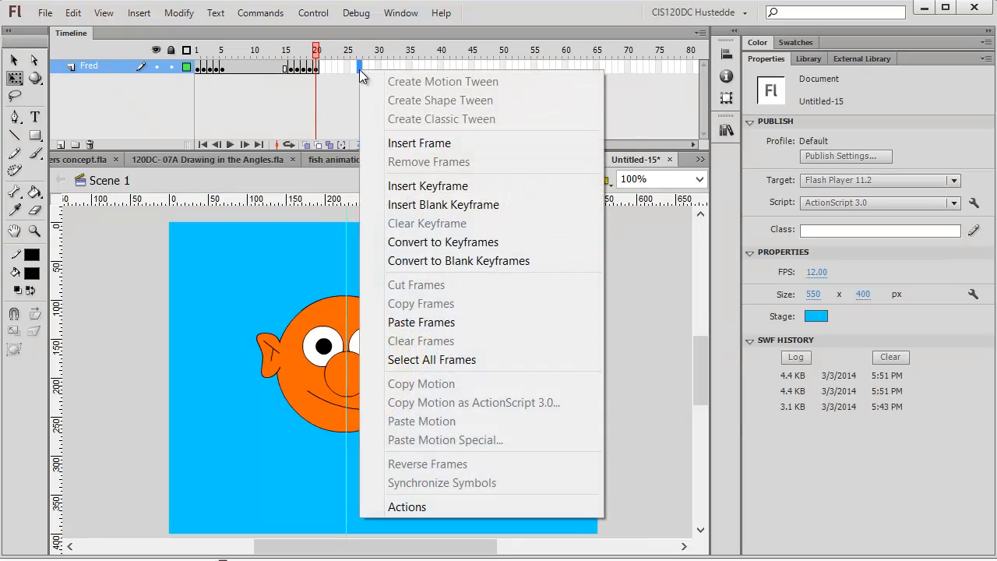
pyautogui.click(431, 141)
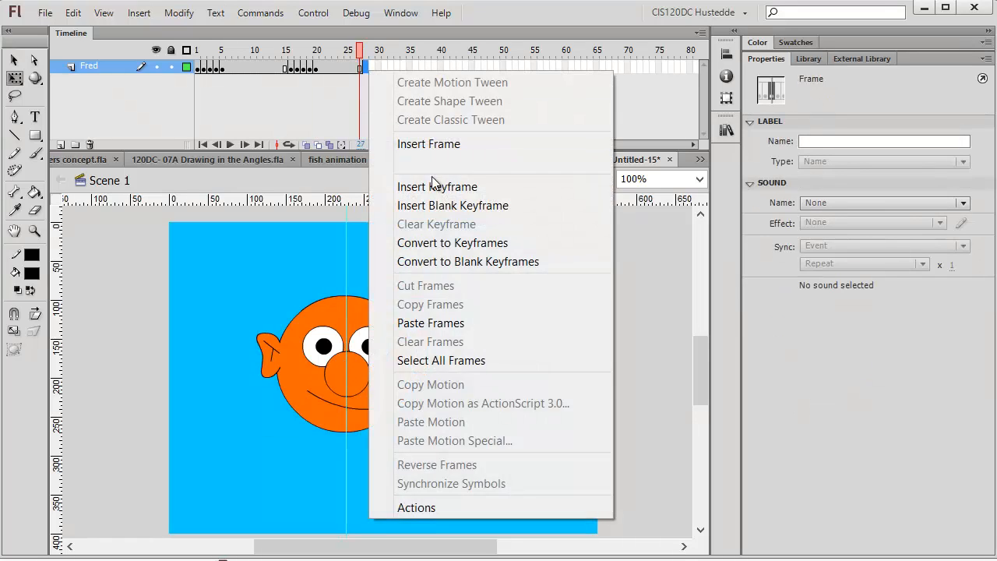
pyautogui.click(431, 187)
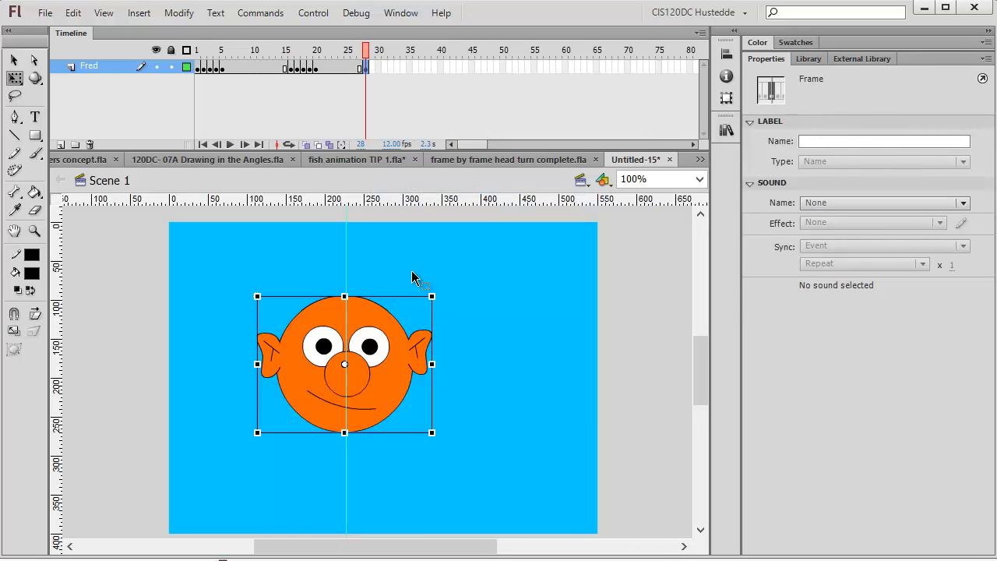
# Swap the head instance in frame 28 for the head 2 symbol.
pyautogui.click(413, 314)
pyautogui.click(956, 128)
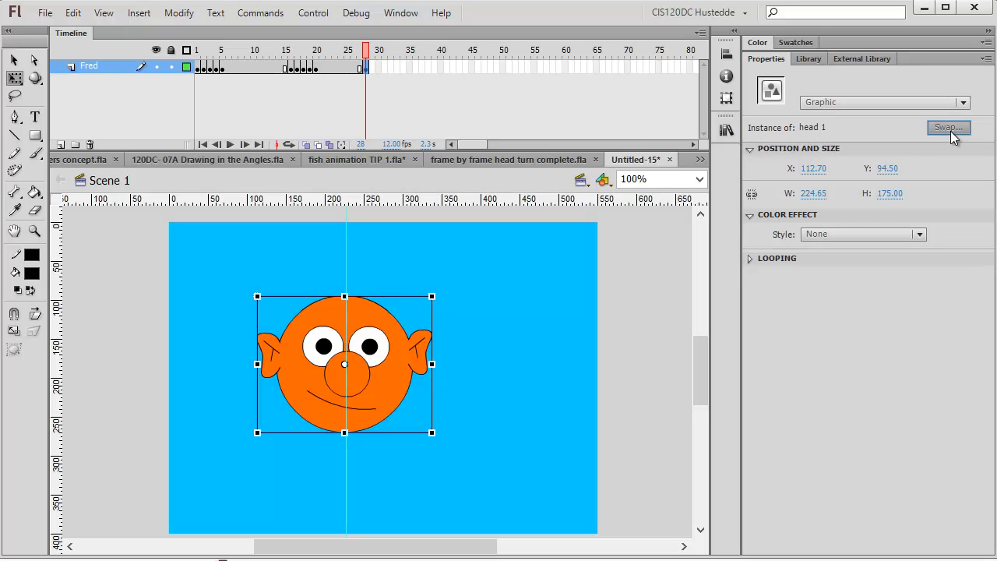
pyautogui.click(464, 233)
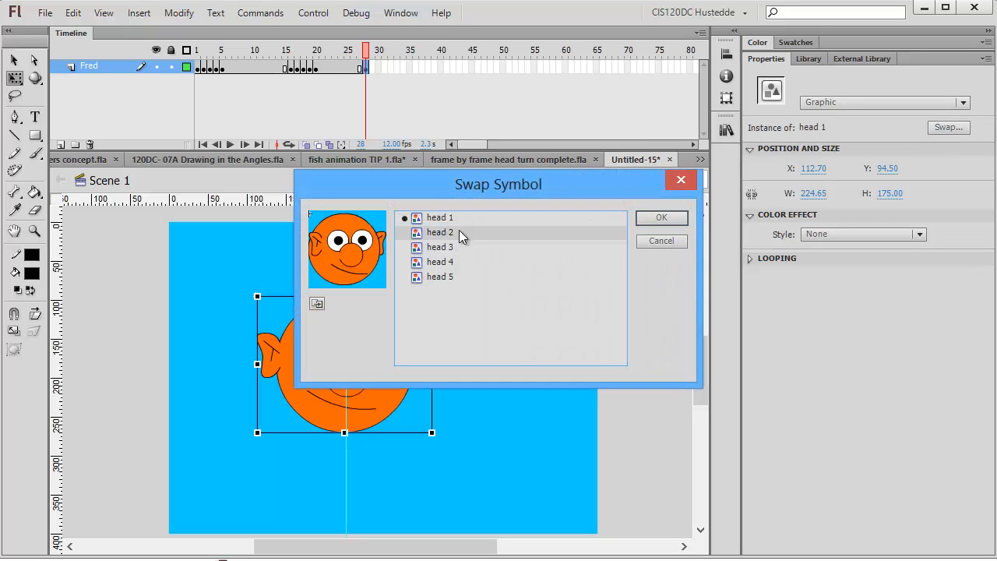
pyautogui.click(662, 217)
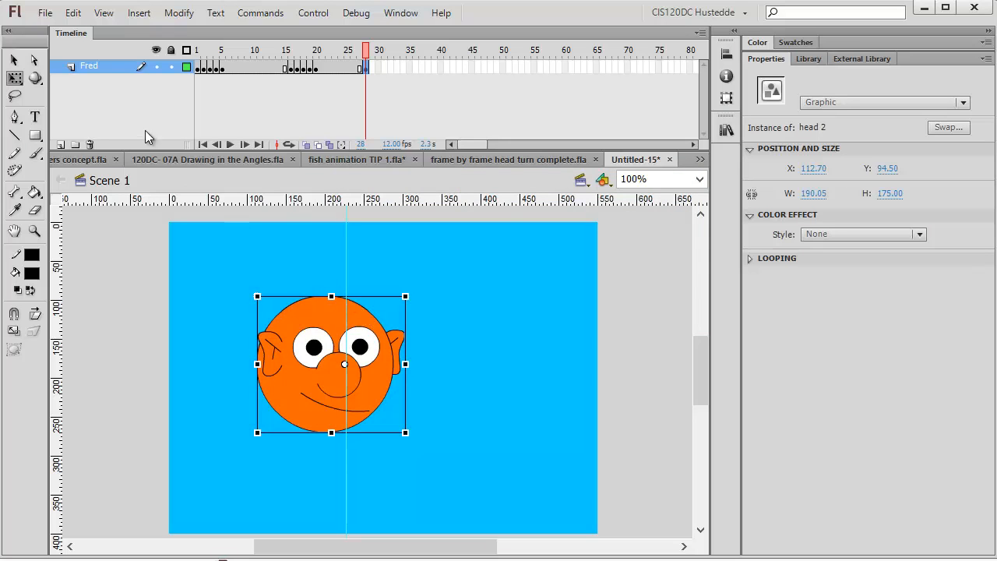
# Flip the head 2 instance in frame 28 horizontally so the face turns the opposite way.
pyautogui.click(178, 13)
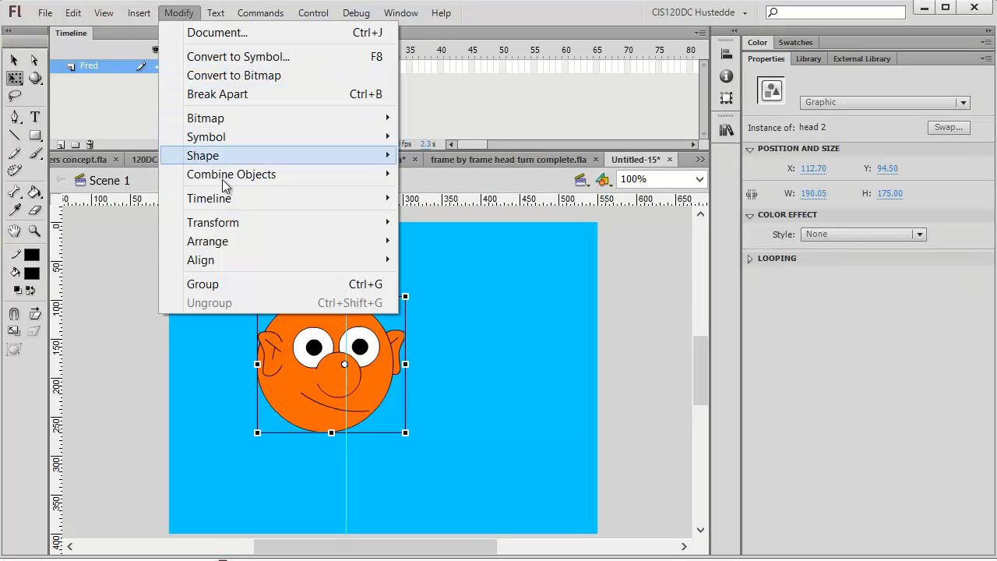
pyautogui.moveTo(243, 224)
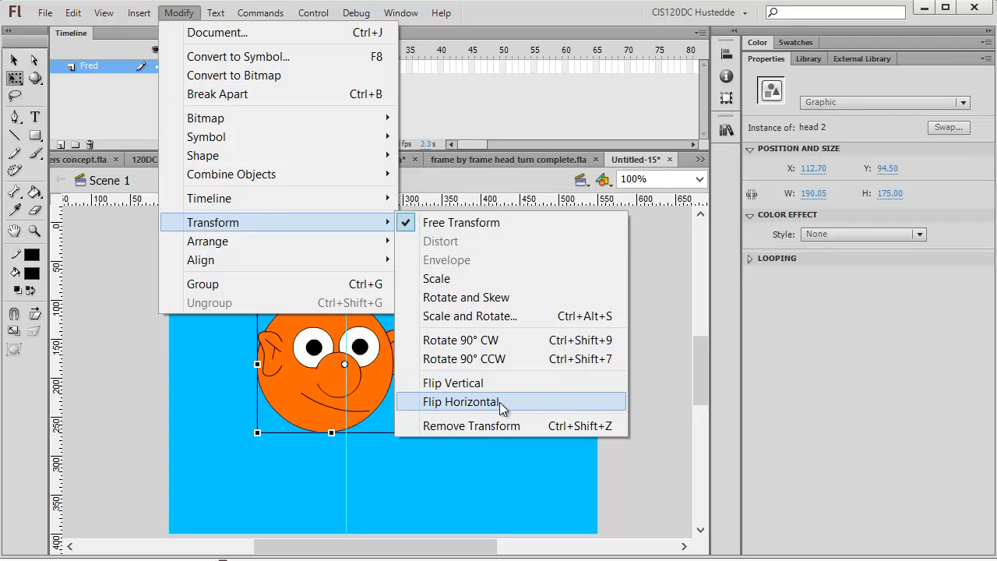
pyautogui.click(499, 401)
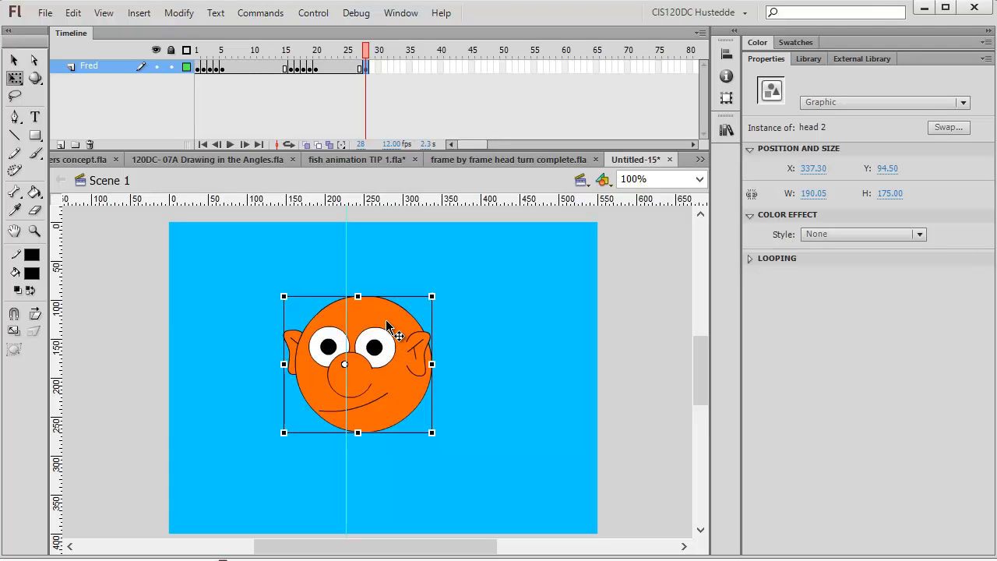
# Nudge the flipped head 2 instance in frame 28 leftwards to X 323.30, towards the vertical guide.
pyautogui.press('Left')
pyautogui.press('Left')
pyautogui.press('Left')
pyautogui.press('Left')
pyautogui.press('Left')
pyautogui.press('Left')
pyautogui.press('Left')
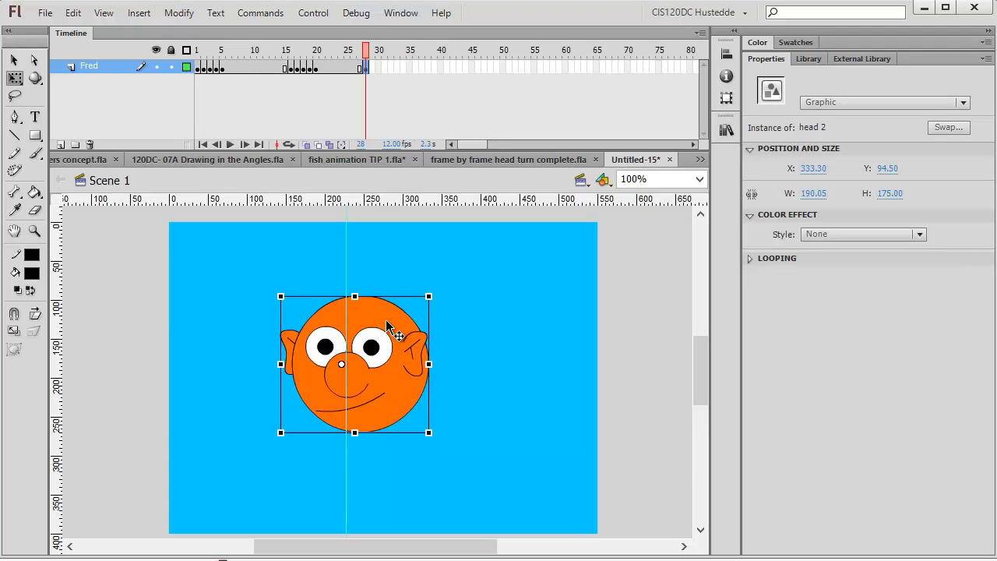
pyautogui.press('Left')
pyautogui.press('Left')
pyautogui.press('Left')
pyautogui.press('Left')
pyautogui.press('Left')
pyautogui.press('Left')
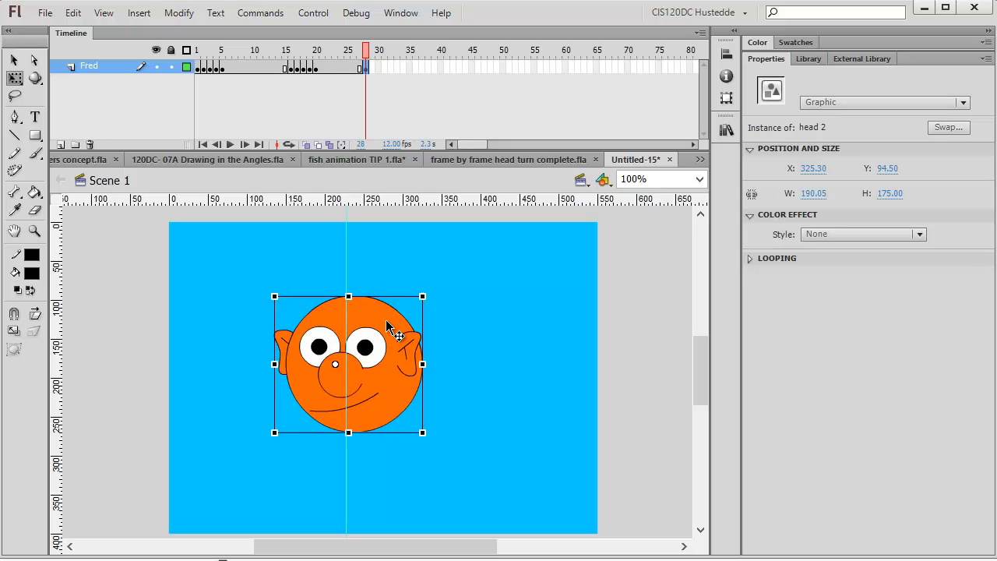
pyautogui.press('Left')
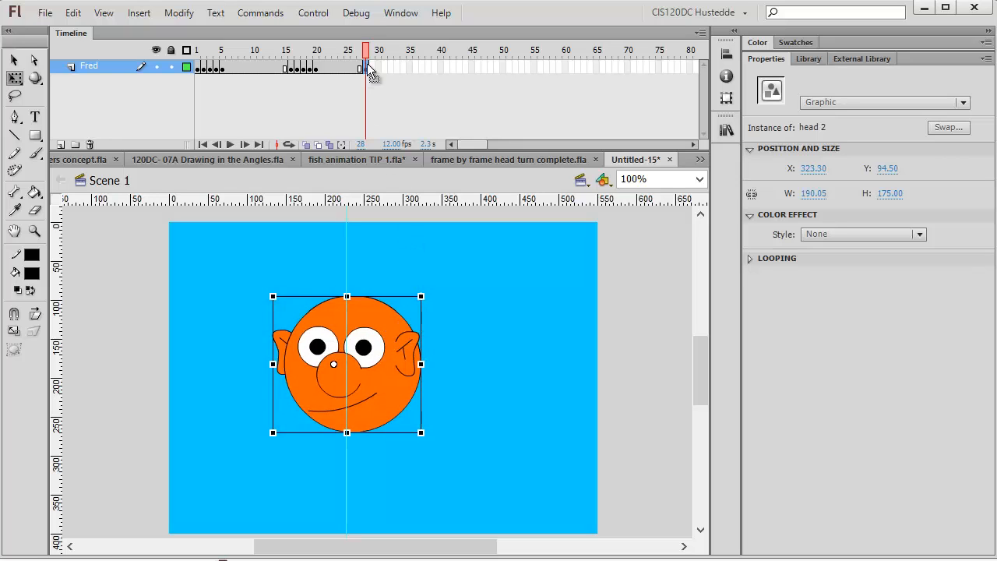
# Check frame 28 against its neighbouring frame and nudge the flipped head 2 instance further leftwards to X 317.30.
pyautogui.moveTo(369, 48)
pyautogui.mouseDown()
pyautogui.moveTo(349, 55)
pyautogui.moveTo(368, 63)
pyautogui.mouseUp()
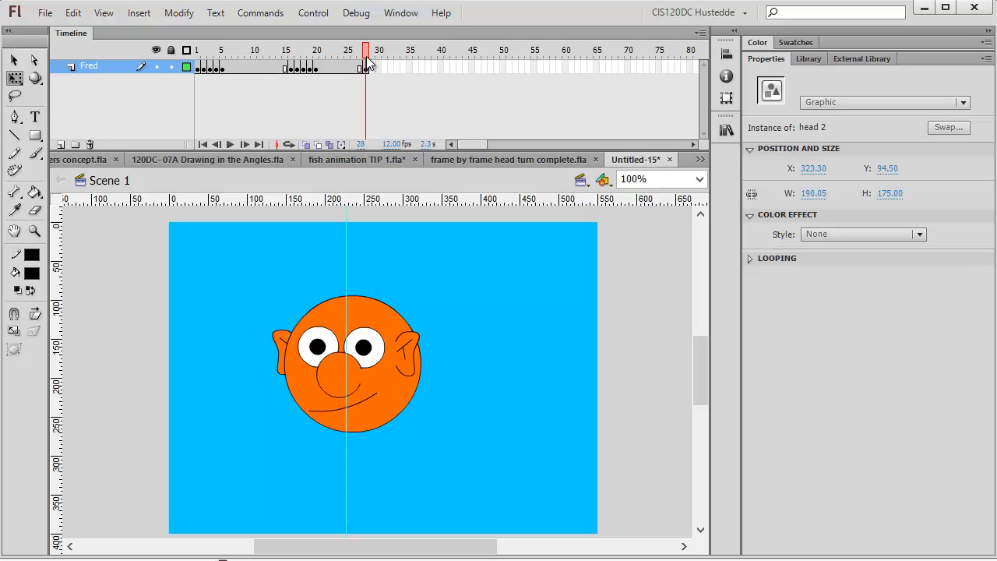
pyautogui.click(420, 268)
pyautogui.click(377, 328)
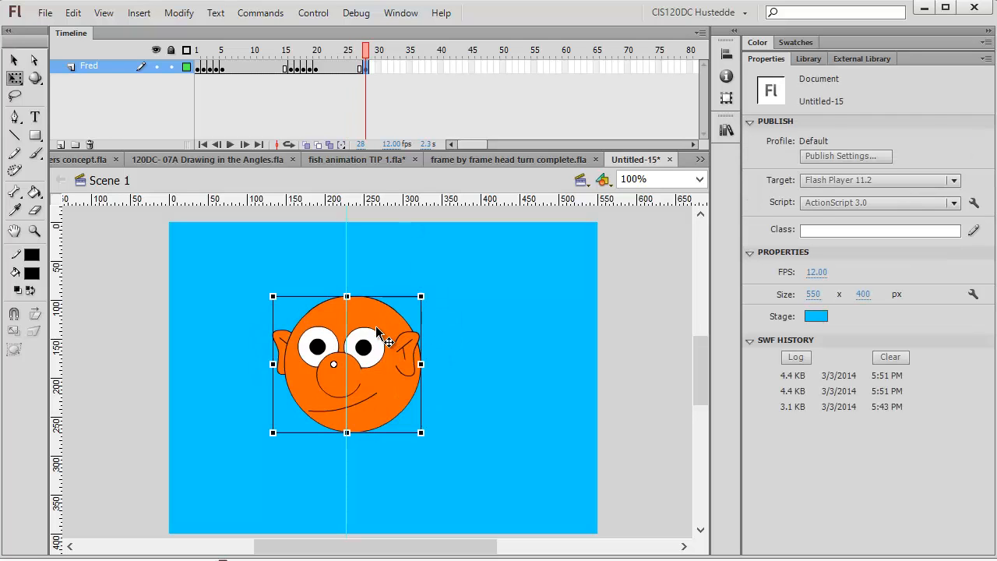
pyautogui.press('Left')
pyautogui.press('Left')
pyautogui.press('Left')
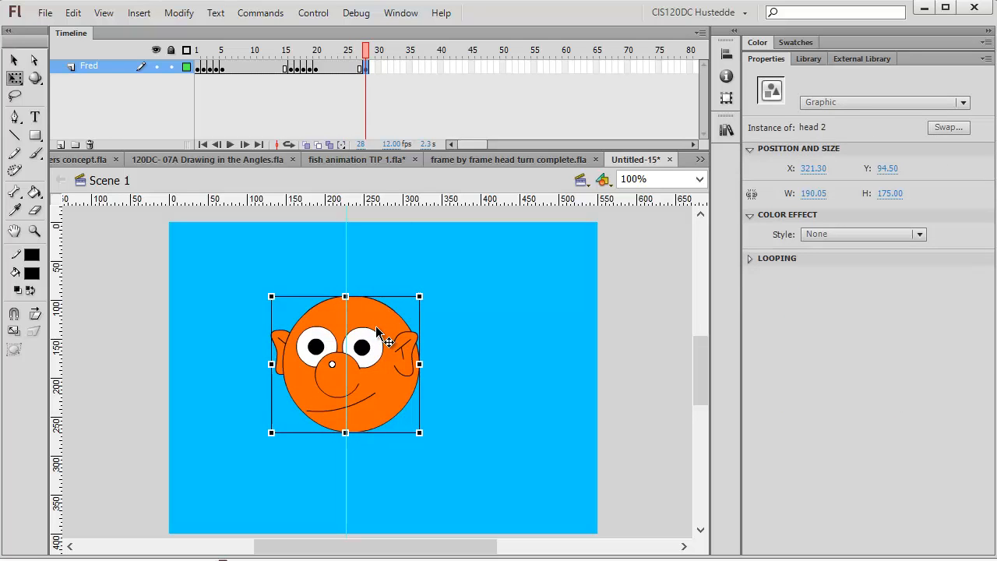
pyautogui.press('Left')
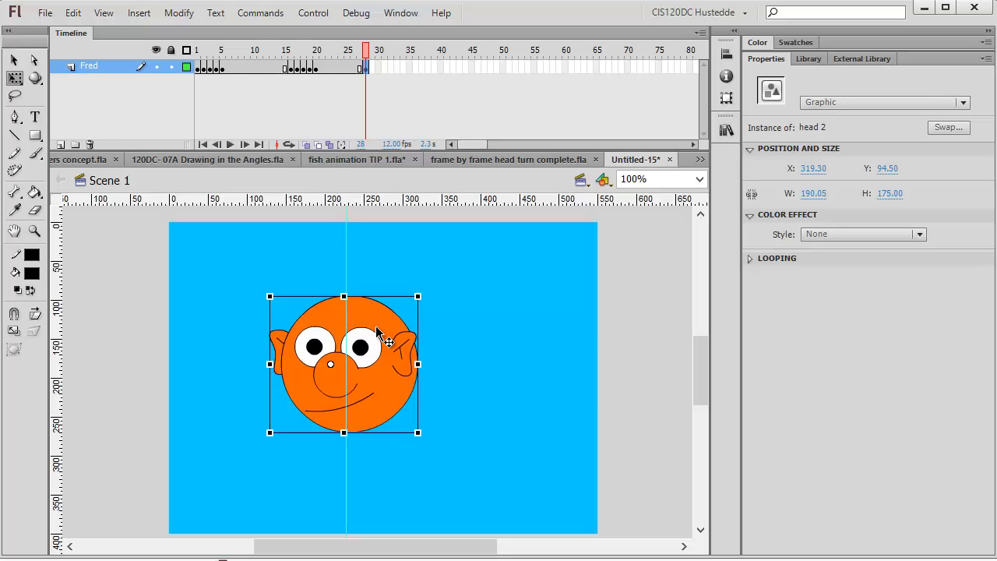
pyautogui.press('Left')
pyautogui.press('Left')
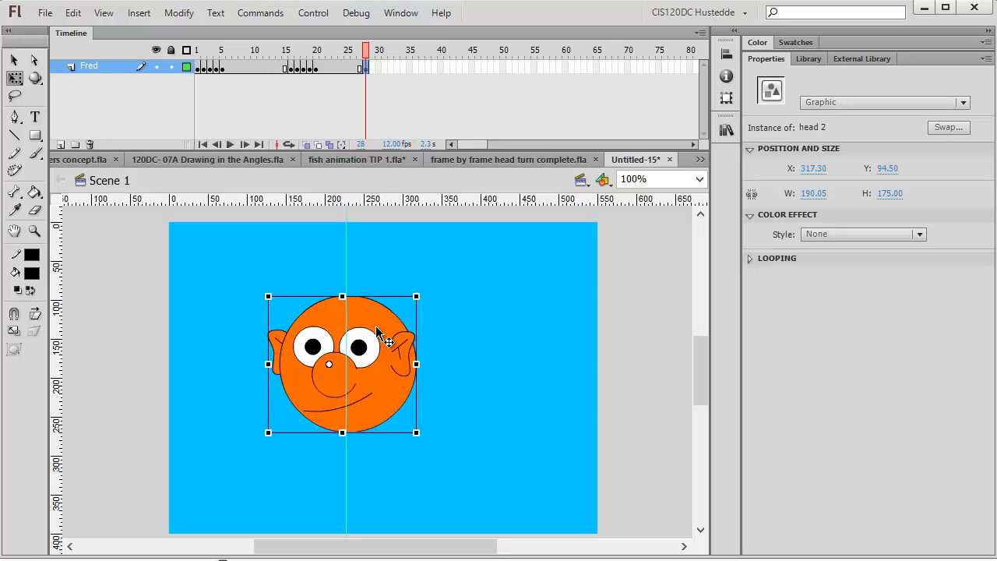
pyautogui.moveTo(380, 57)
pyautogui.mouseDown()
pyautogui.moveTo(348, 60)
pyautogui.moveTo(365, 58)
pyautogui.mouseUp()
# Insert a keyframe at frame 29 of the Fred layer and swap its head instance for the head 3 symbol.
pyautogui.rightClick(370, 70)
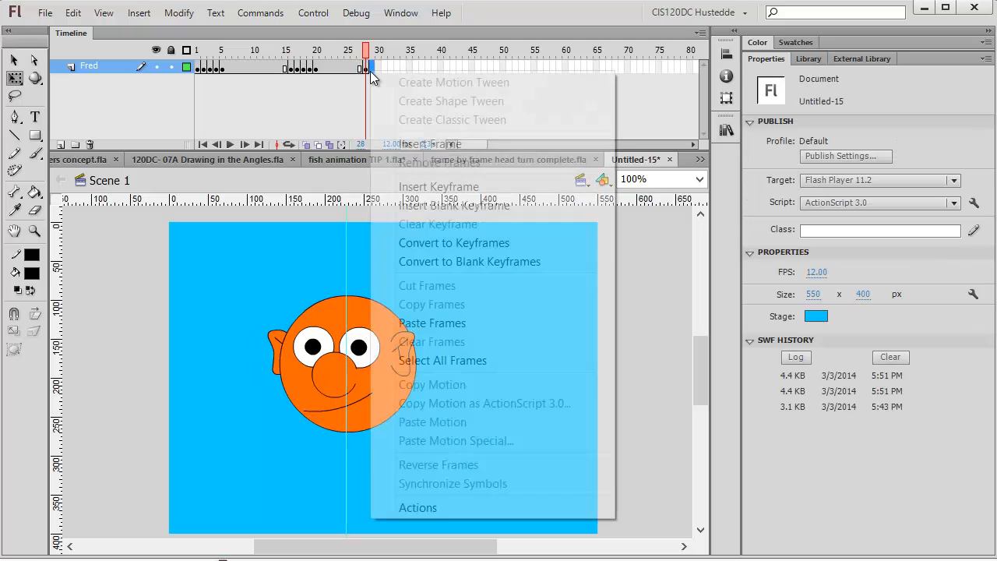
pyautogui.click(454, 195)
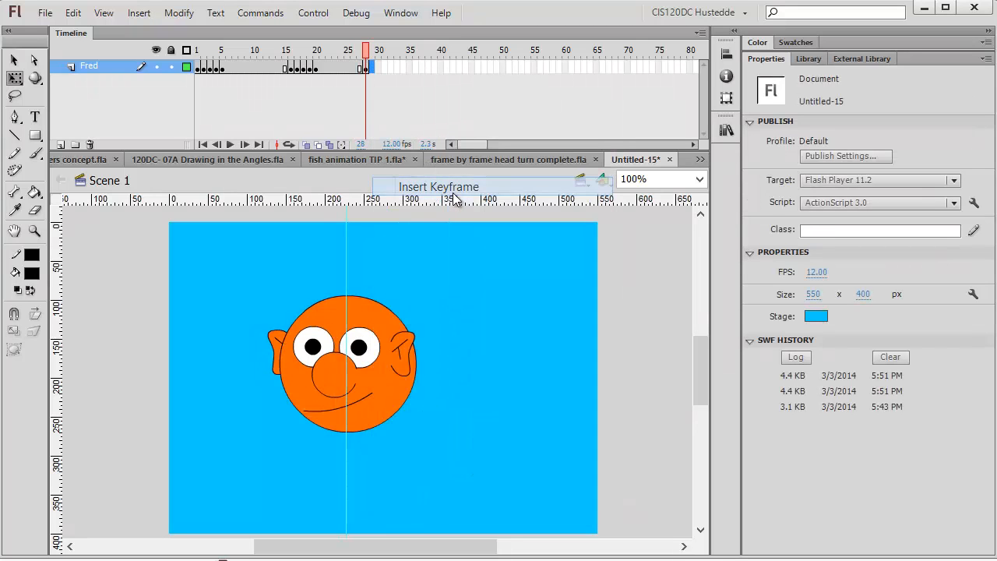
pyautogui.click(366, 317)
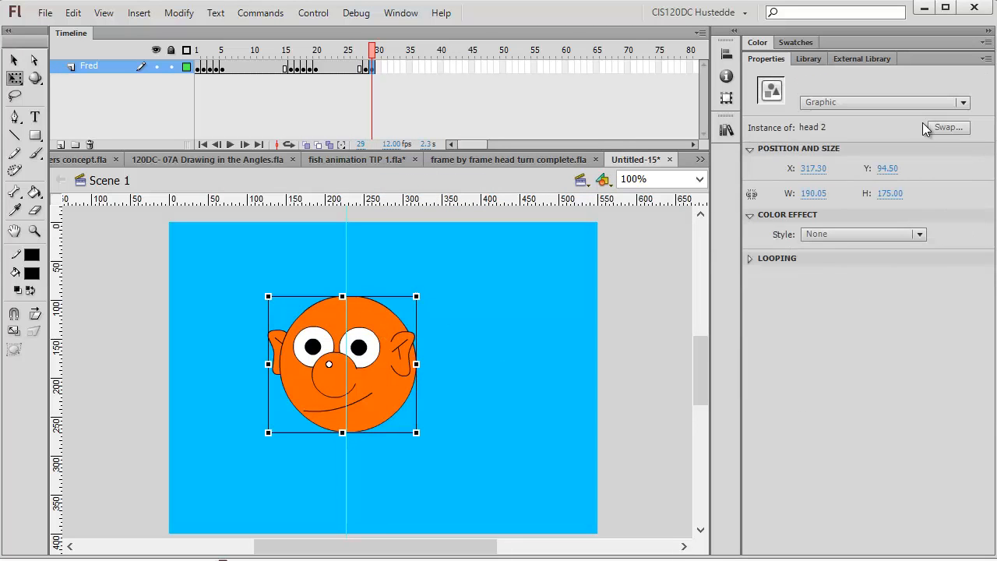
pyautogui.click(944, 128)
pyautogui.click(460, 247)
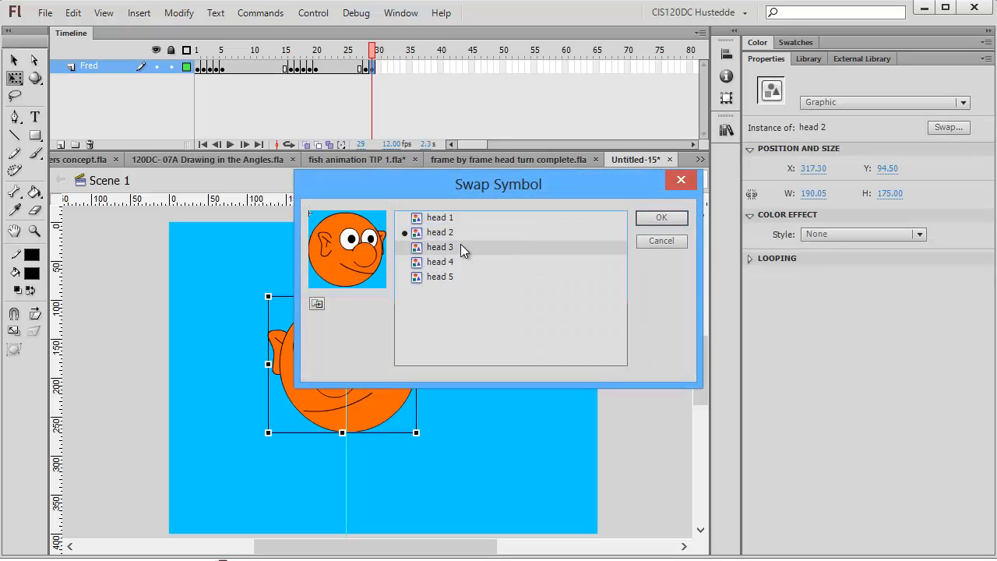
pyautogui.click(660, 218)
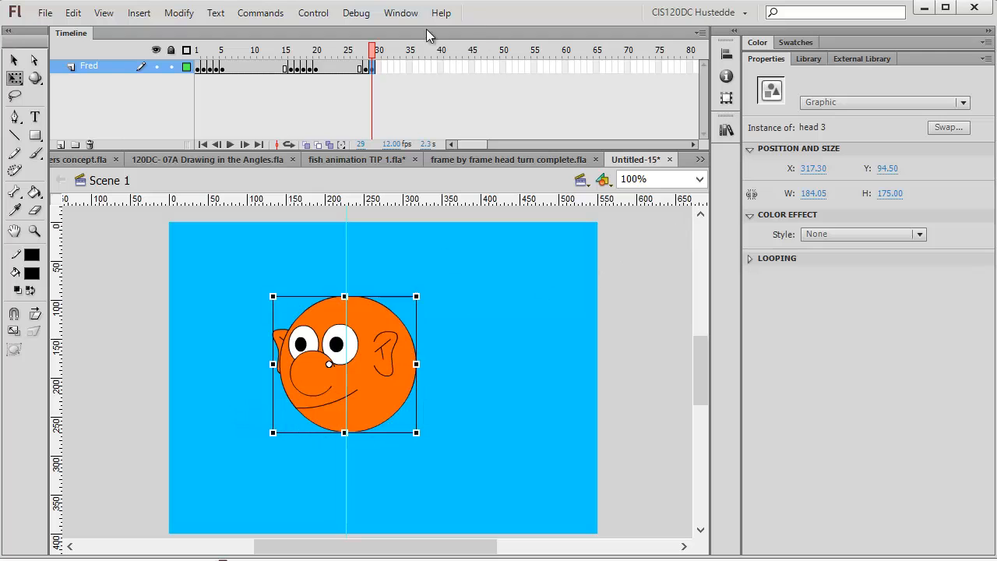
# Add a keyframe at frame 30 of the Fred layer and replace its head instance with the head 4 symbol.
pyautogui.rightClick(379, 69)
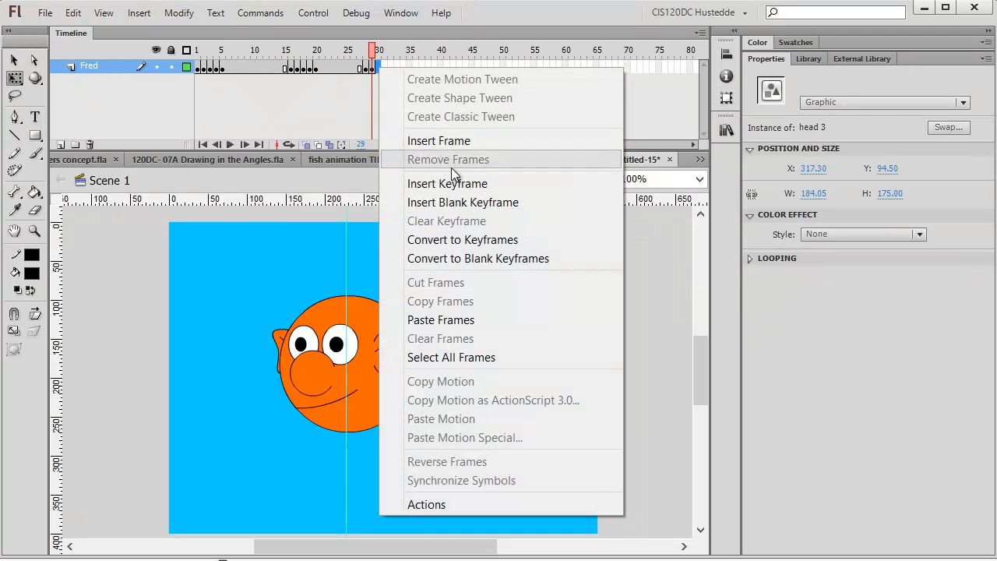
pyautogui.click(477, 178)
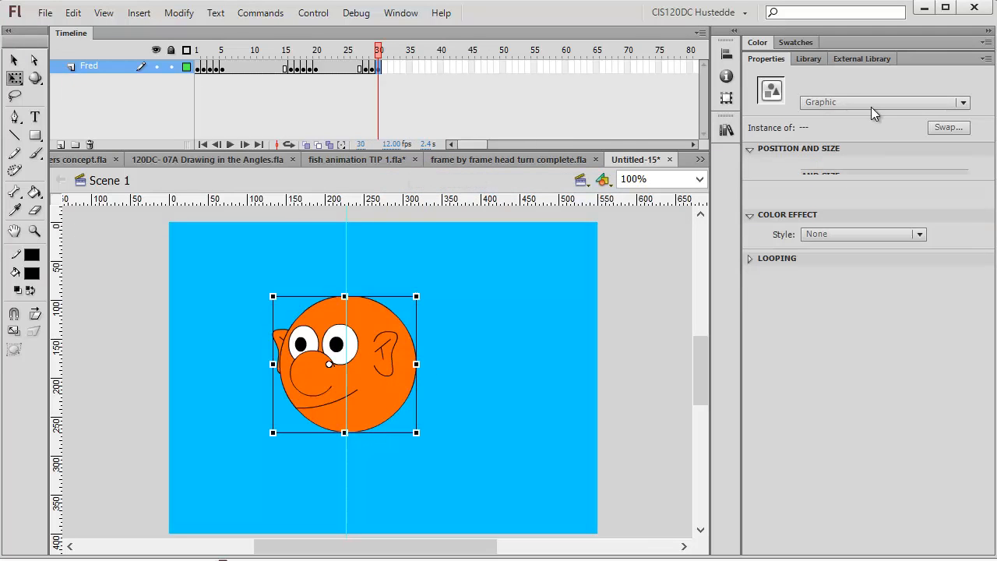
pyautogui.click(358, 325)
pyautogui.click(948, 128)
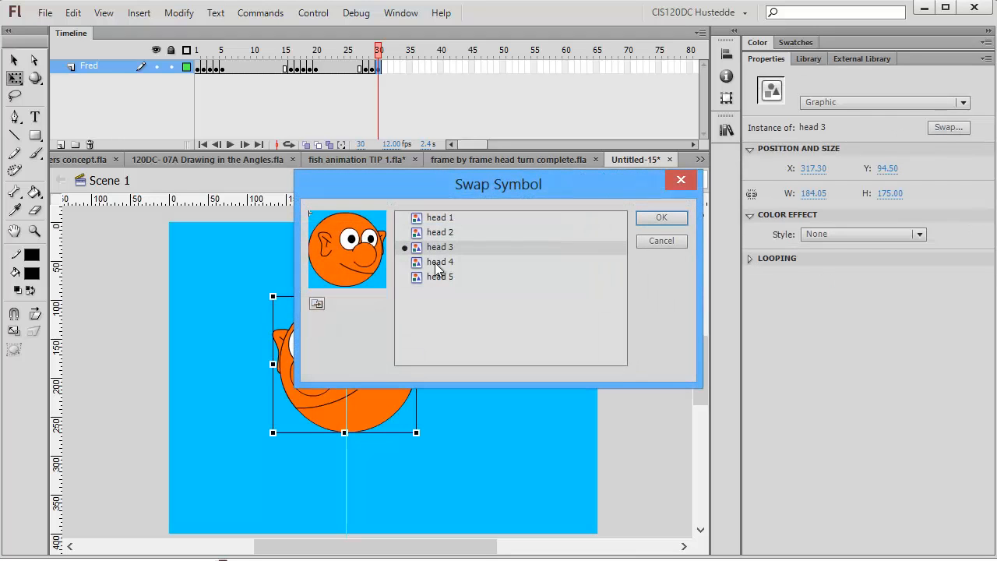
pyautogui.click(440, 262)
pyautogui.click(662, 218)
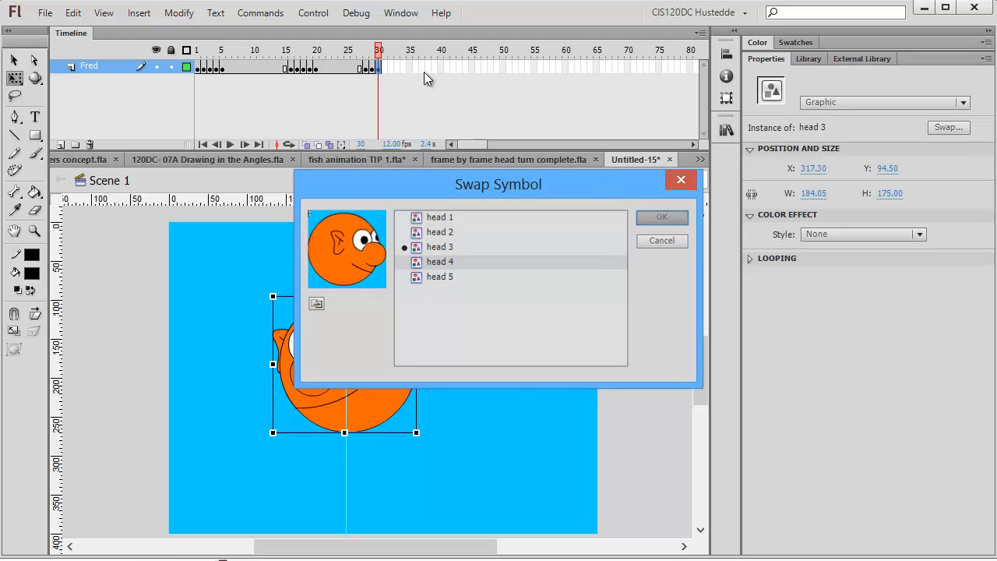
# Insert a keyframe at frame 31 of the Fred layer and swap its head instance for the head 5 symbol.
pyautogui.rightClick(388, 67)
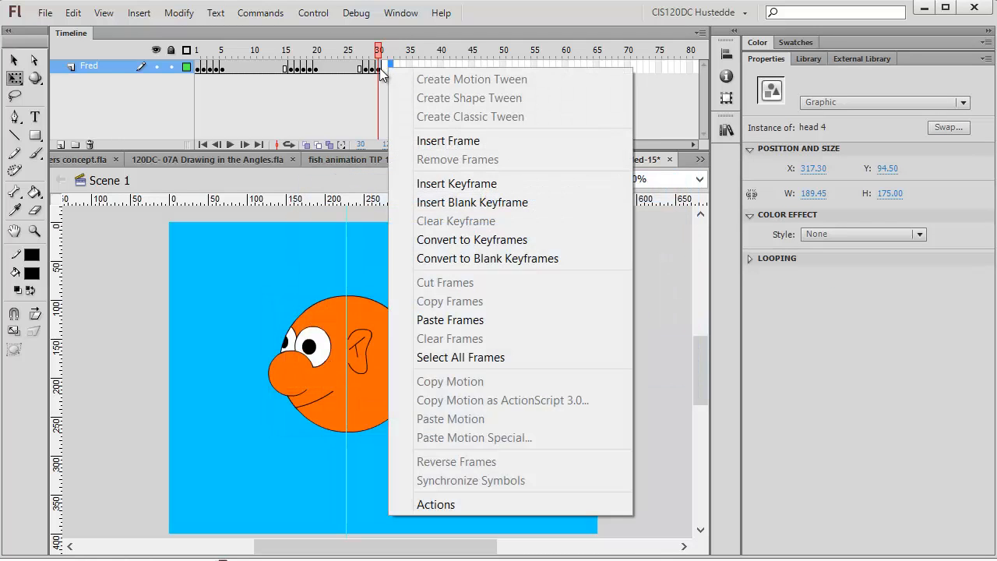
pyautogui.click(385, 70)
pyautogui.rightClick(386, 70)
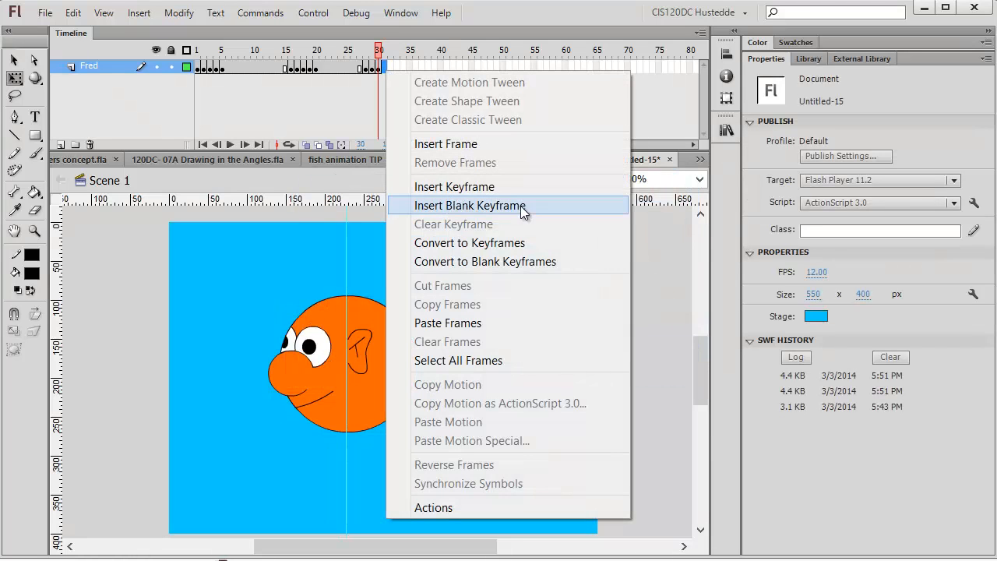
pyautogui.click(502, 187)
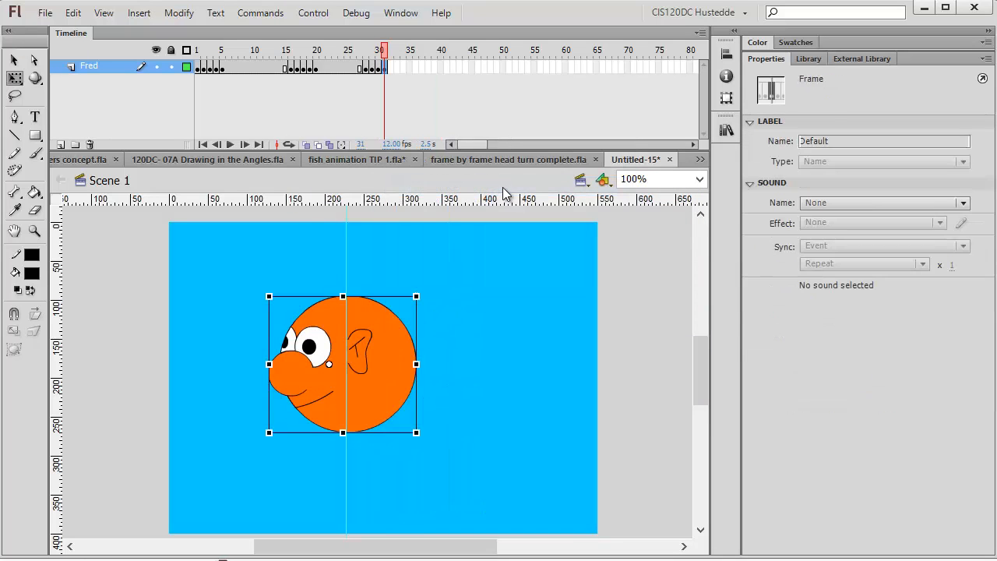
pyautogui.click(395, 347)
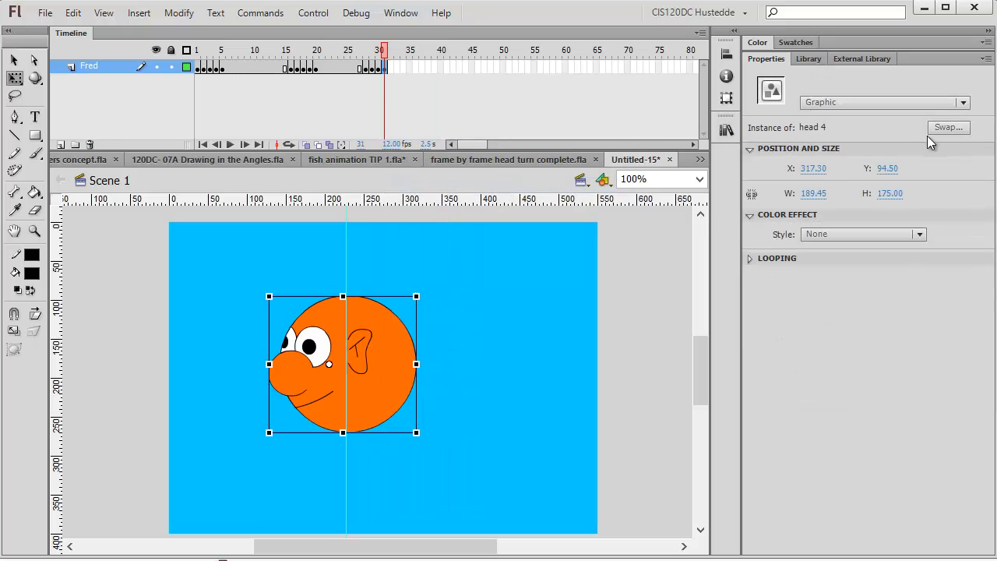
pyautogui.click(948, 128)
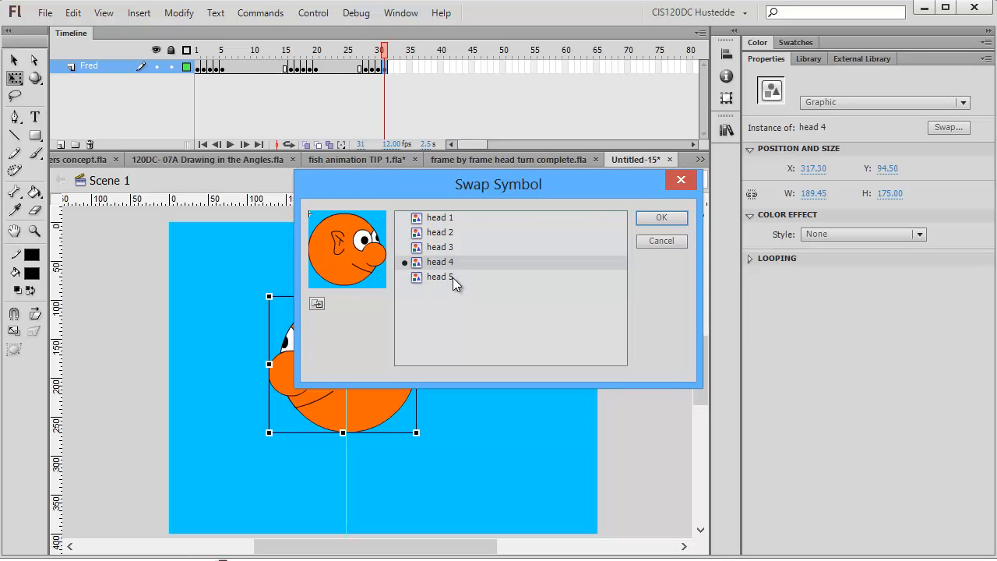
pyautogui.click(452, 277)
pyautogui.click(664, 220)
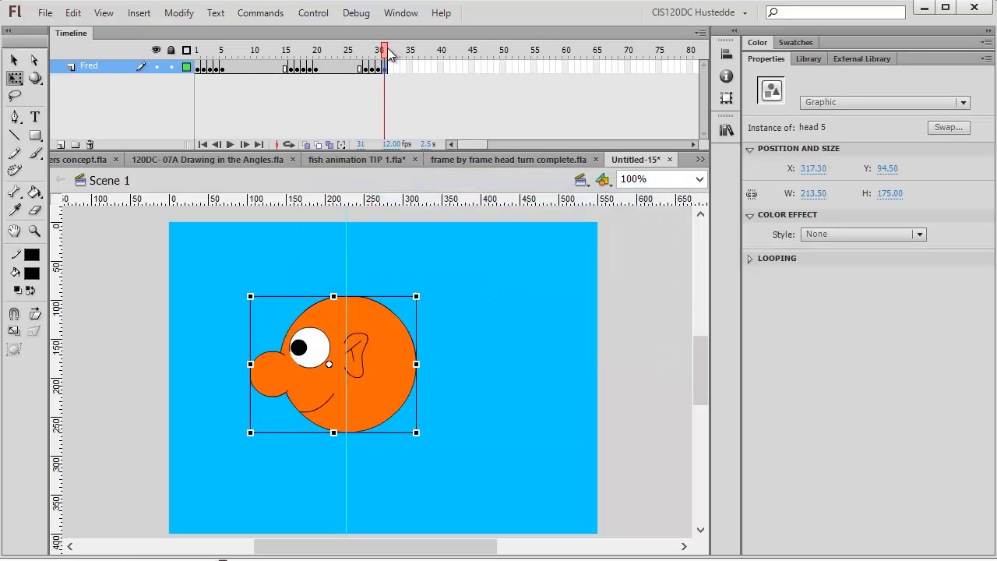
# Nudge the head 5 instance in frame 31 two pixels leftwards and the head 4 instance in frame 30 to X 315.30.
pyautogui.moveTo(389, 55)
pyautogui.mouseDown()
pyautogui.moveTo(379, 51)
pyautogui.moveTo(378, 60)
pyautogui.moveTo(400, 60)
pyautogui.moveTo(357, 69)
pyautogui.moveTo(406, 65)
pyautogui.mouseUp()
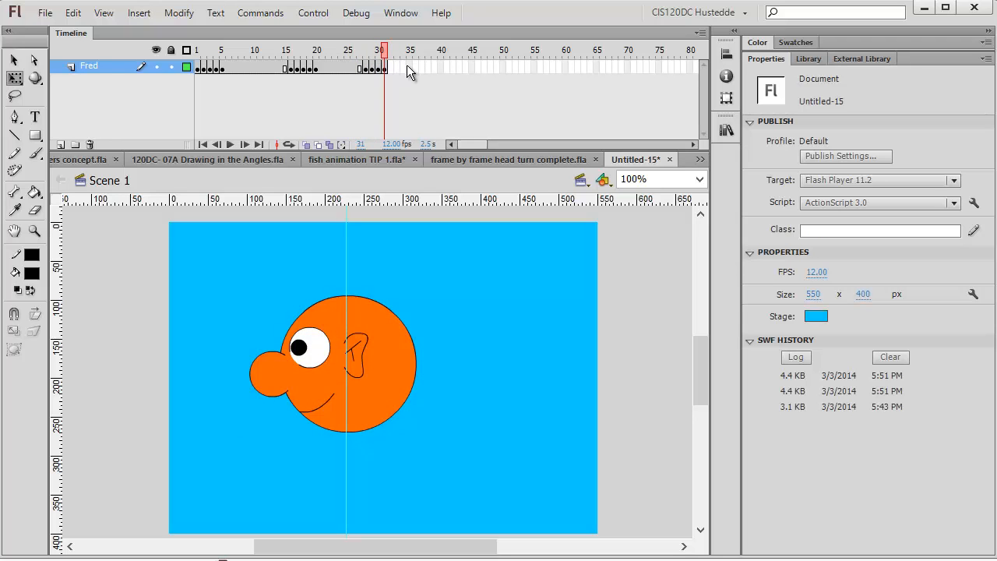
pyautogui.click(383, 68)
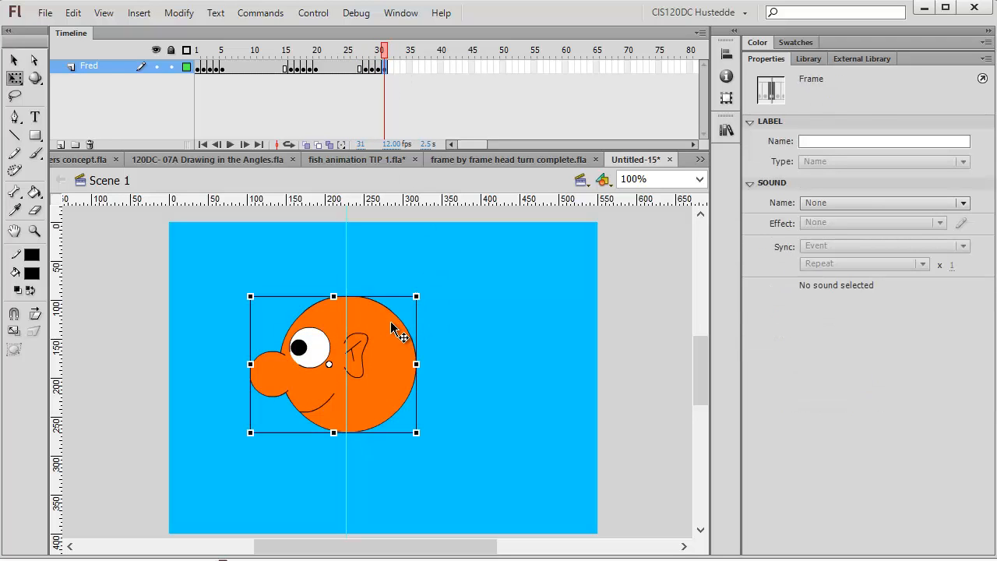
pyautogui.press('Left')
pyautogui.press('Left')
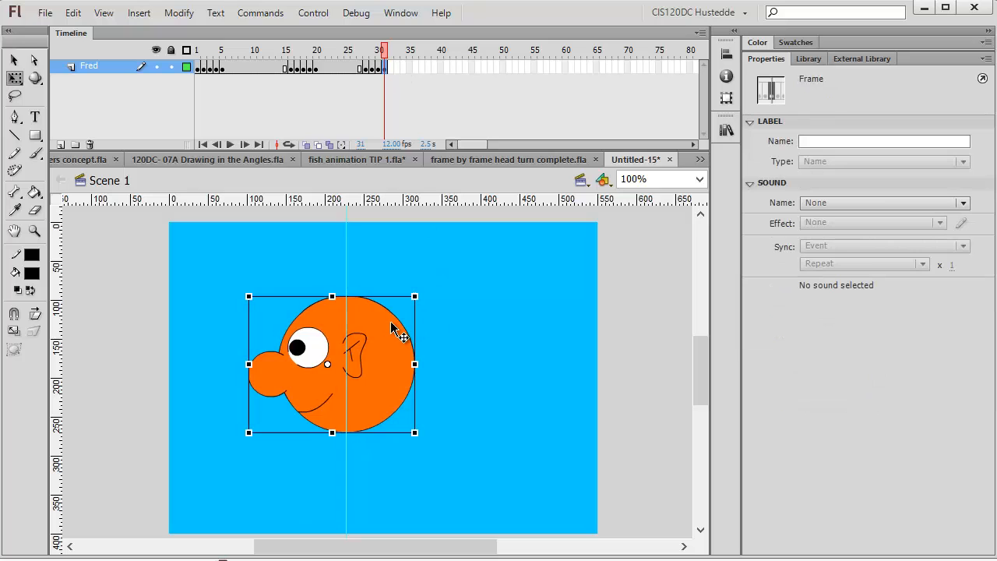
pyautogui.click(378, 69)
pyautogui.click(396, 348)
pyautogui.press('Left')
pyautogui.press('Left')
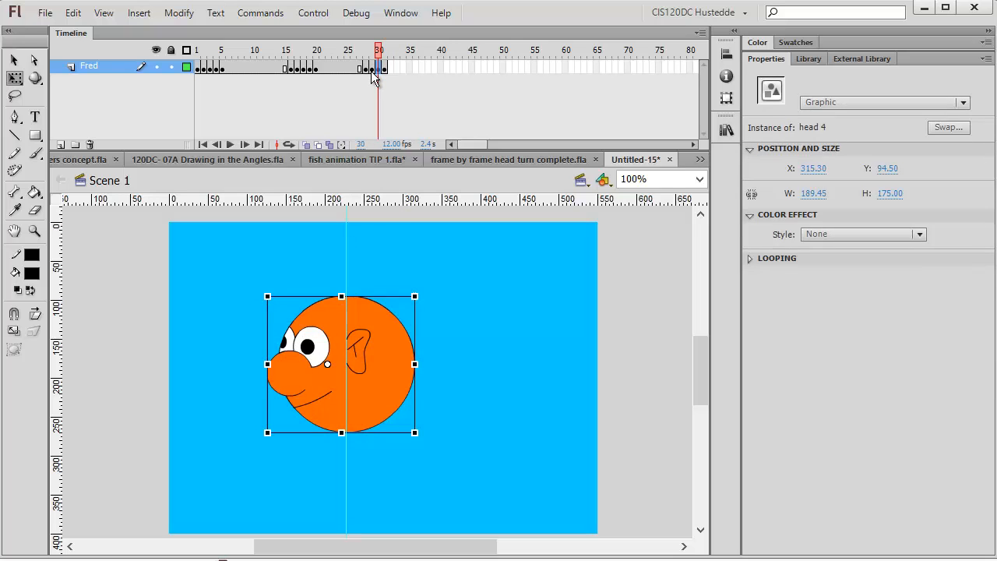
# Nudge the head 3 instance in frame 29 to X 315.30 and the head 2 instance in frame 28 two pixels leftwards, then scrub to check.
pyautogui.click(372, 70)
pyautogui.click(372, 331)
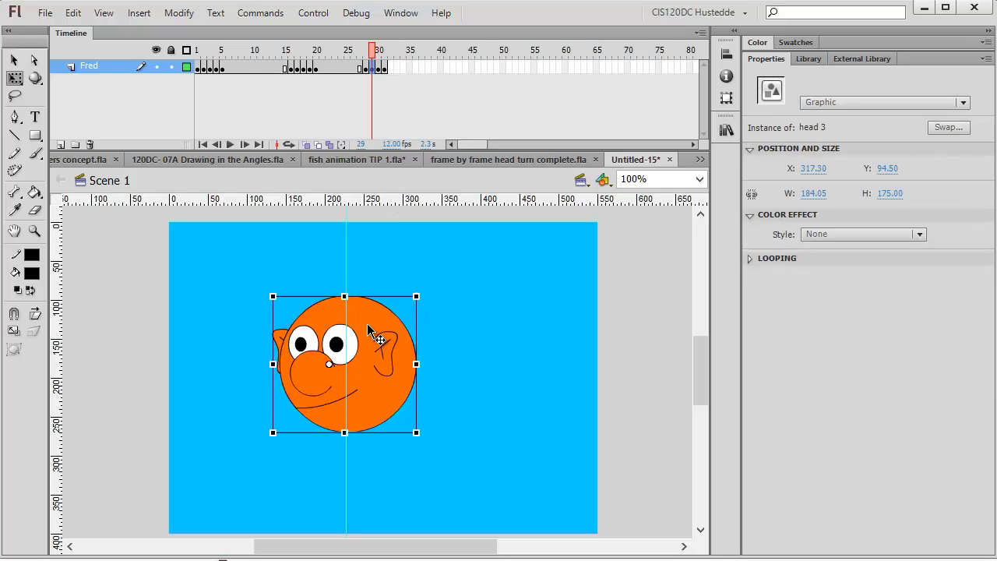
pyautogui.press('Left')
pyautogui.press('Left')
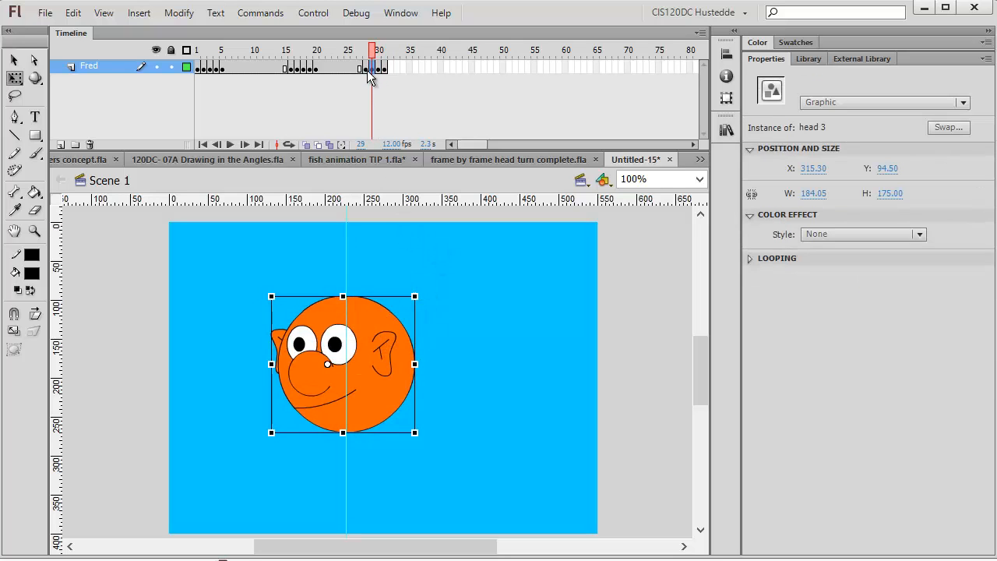
pyautogui.click(366, 70)
pyautogui.press('Left')
pyautogui.press('Left')
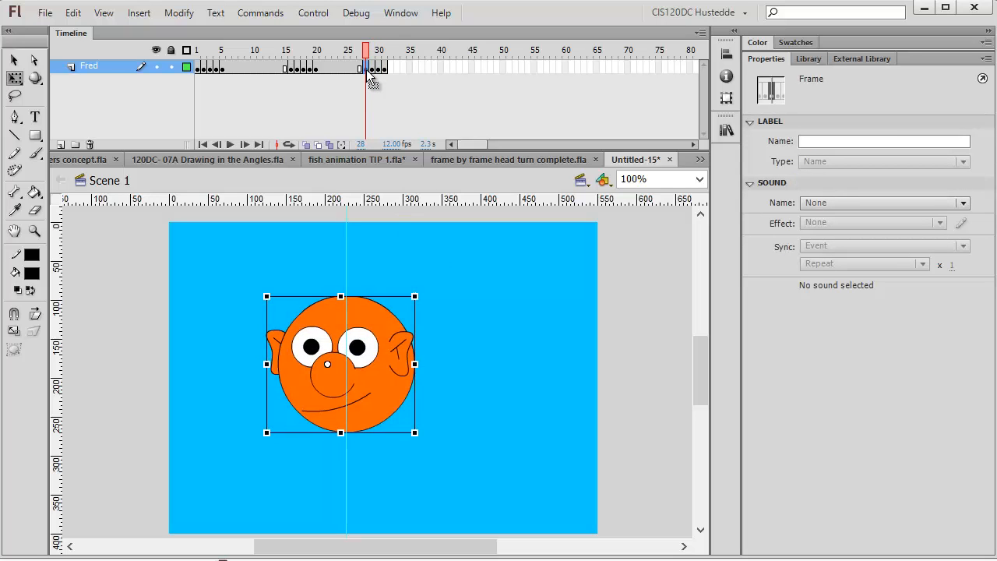
pyautogui.moveTo(365, 49)
pyautogui.mouseDown()
pyautogui.moveTo(323, 52)
pyautogui.moveTo(401, 56)
pyautogui.moveTo(296, 69)
pyautogui.moveTo(381, 69)
pyautogui.moveTo(288, 69)
pyautogui.moveTo(394, 64)
pyautogui.mouseUp()
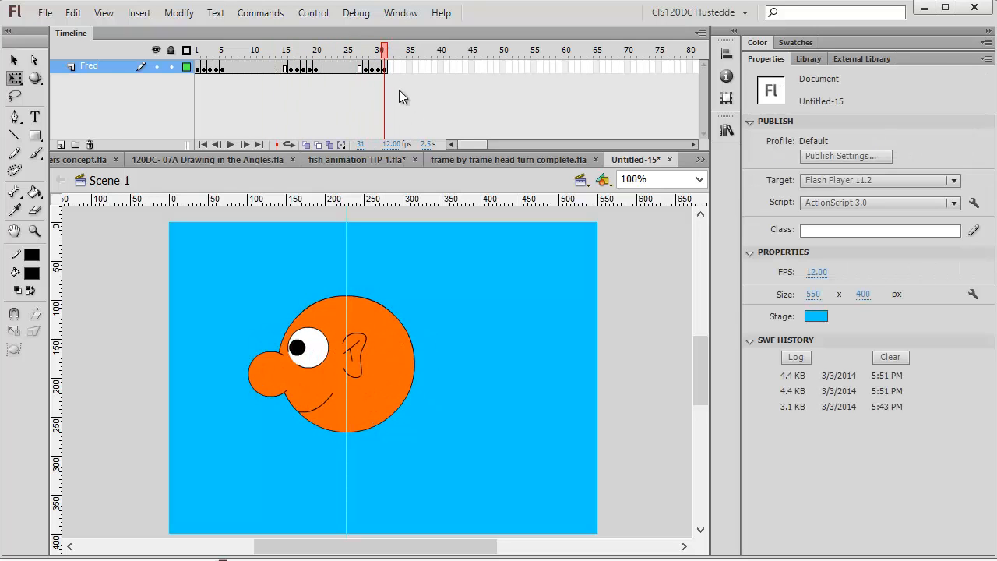
# Insert a keyframe at frame 42 of the Fred layer and swap its head instance for the head 4 symbol.
pyautogui.rightClick(454, 67)
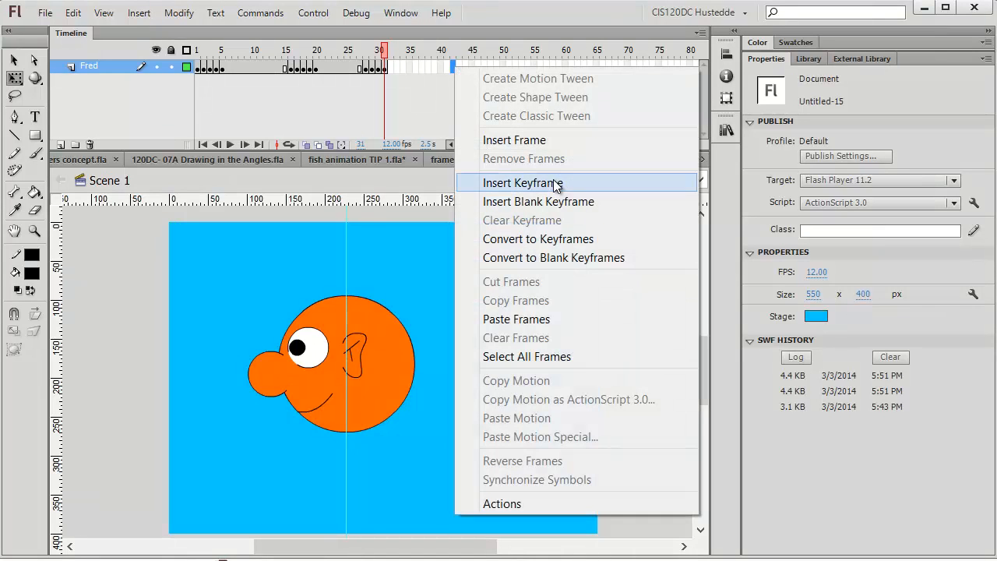
pyautogui.click(558, 184)
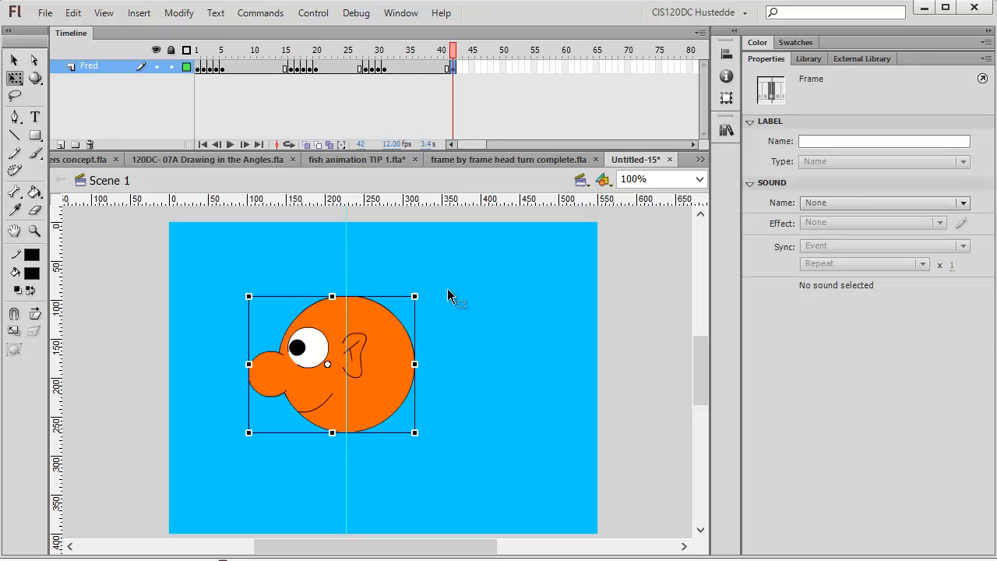
pyautogui.click(395, 335)
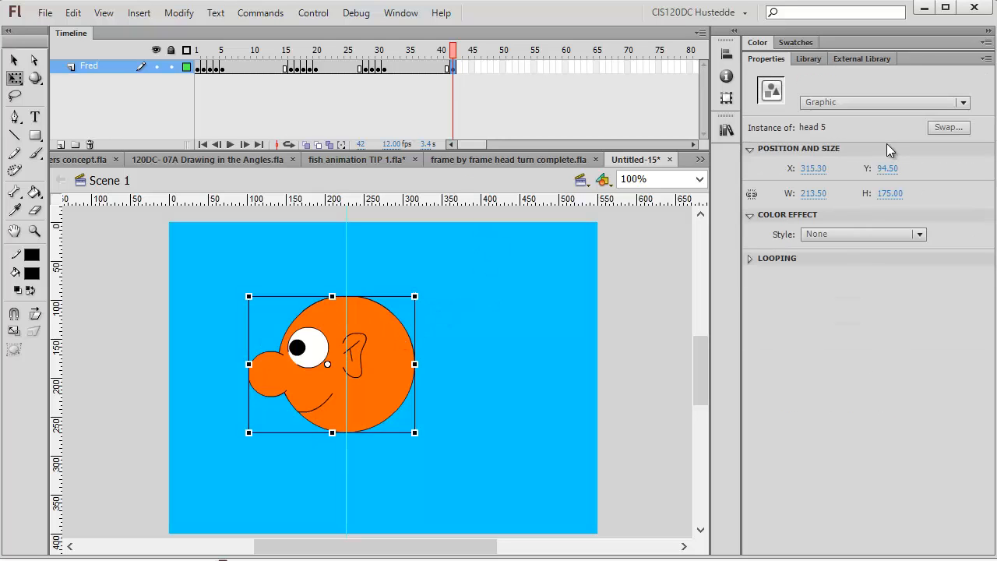
pyautogui.click(950, 127)
pyautogui.click(434, 262)
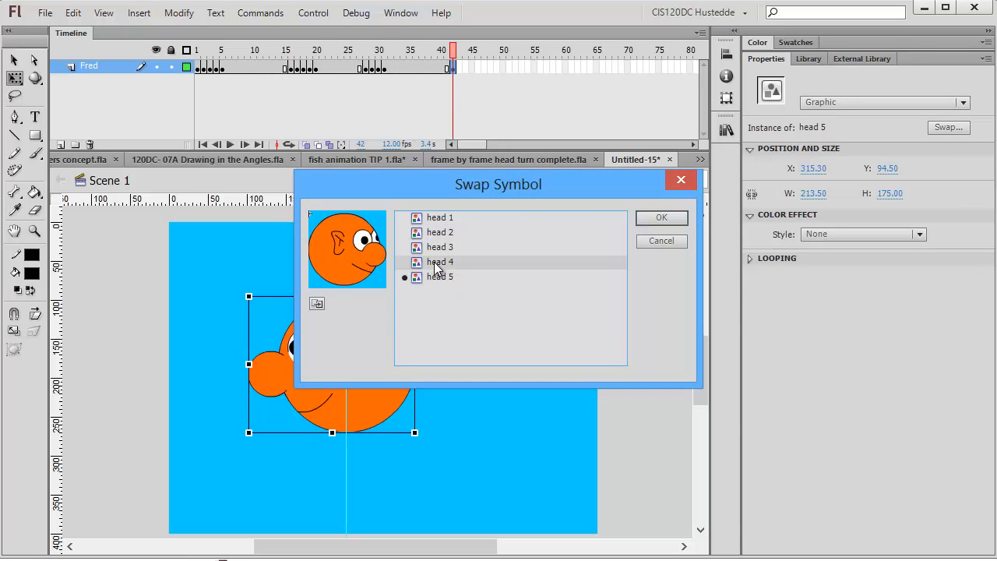
pyautogui.click(661, 218)
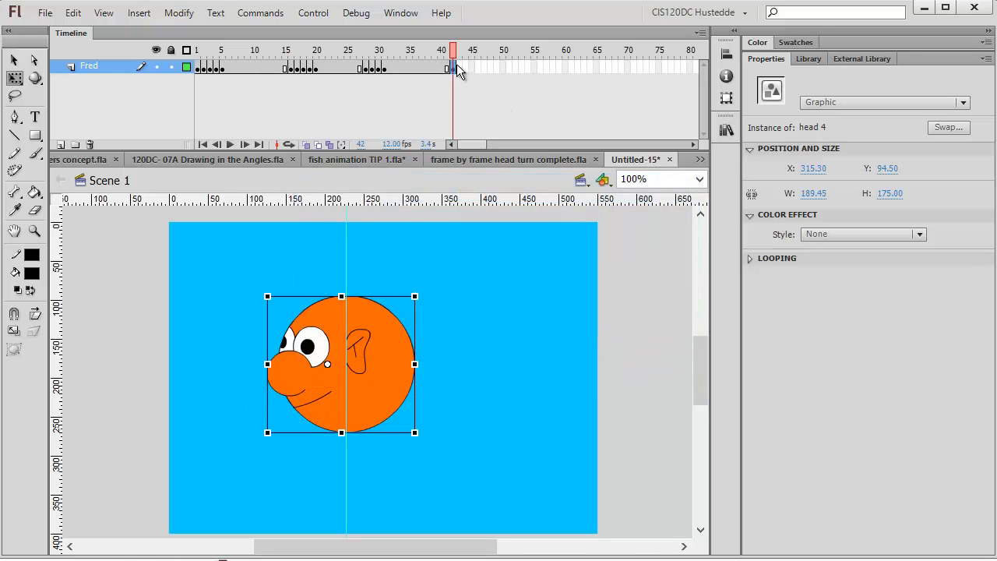
# Insert a keyframe at frame 43 of the Fred layer and swap its head instance for the head 3 symbol.
pyautogui.rightClick(460, 66)
pyautogui.click(547, 188)
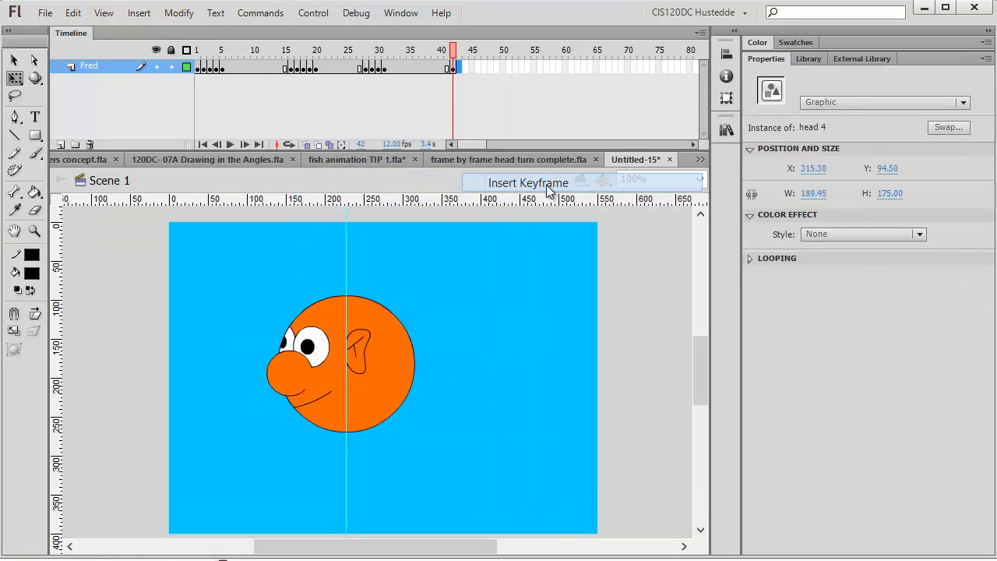
pyautogui.click(384, 318)
pyautogui.click(957, 130)
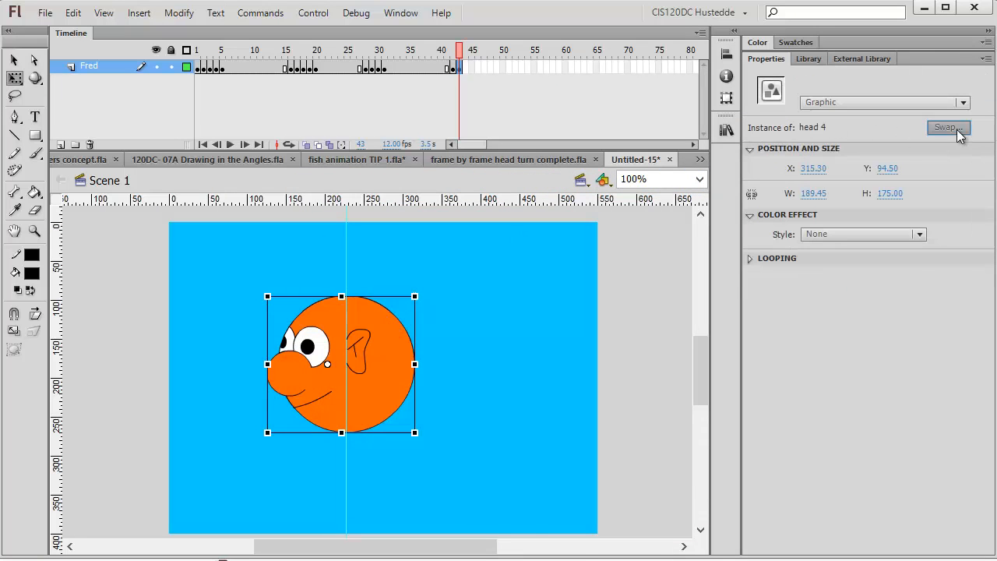
pyautogui.click(460, 248)
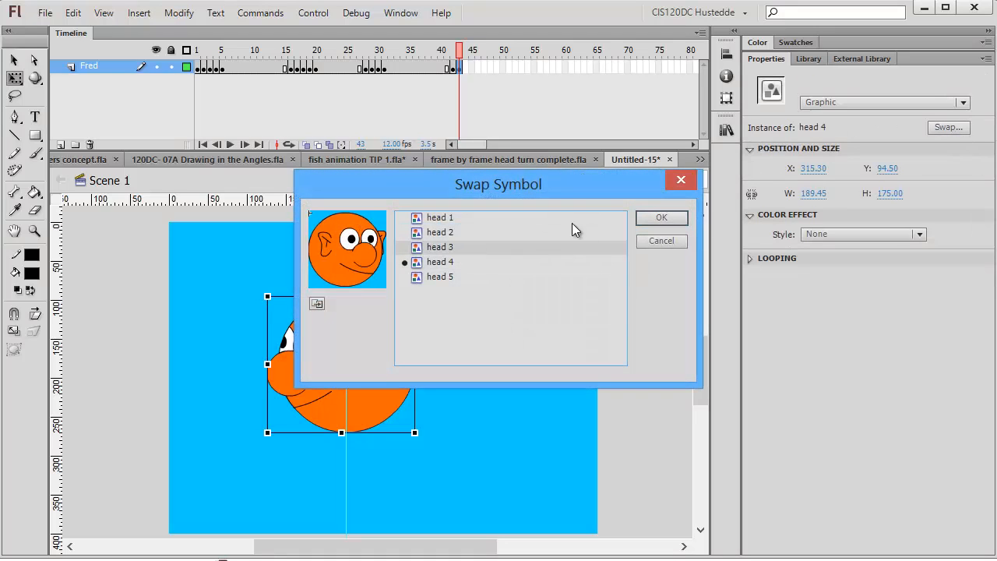
pyautogui.click(658, 218)
# Add a keyframe at frame 44 of the Fred layer and replace its head instance with the head 2 symbol.
pyautogui.rightClick(465, 67)
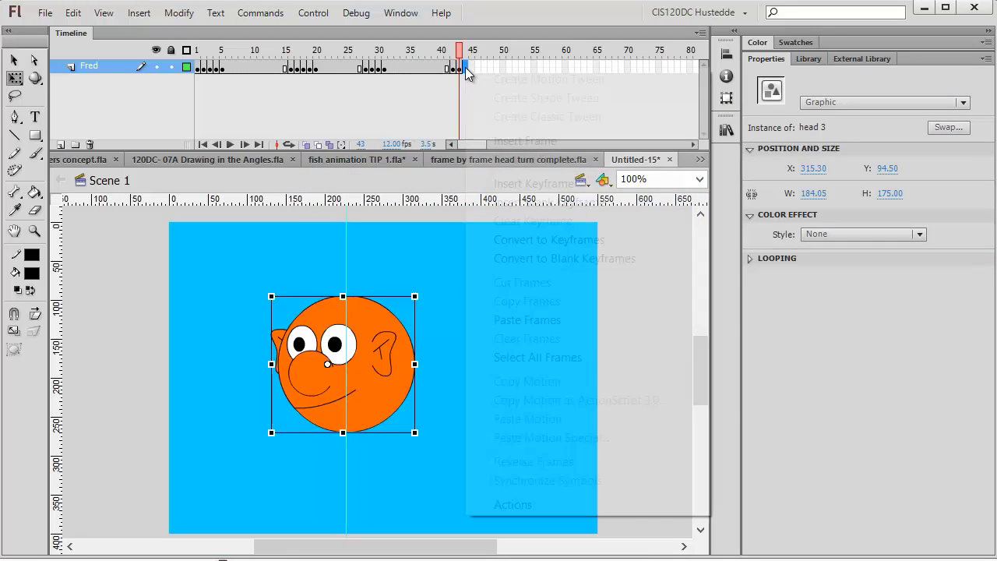
pyautogui.click(566, 185)
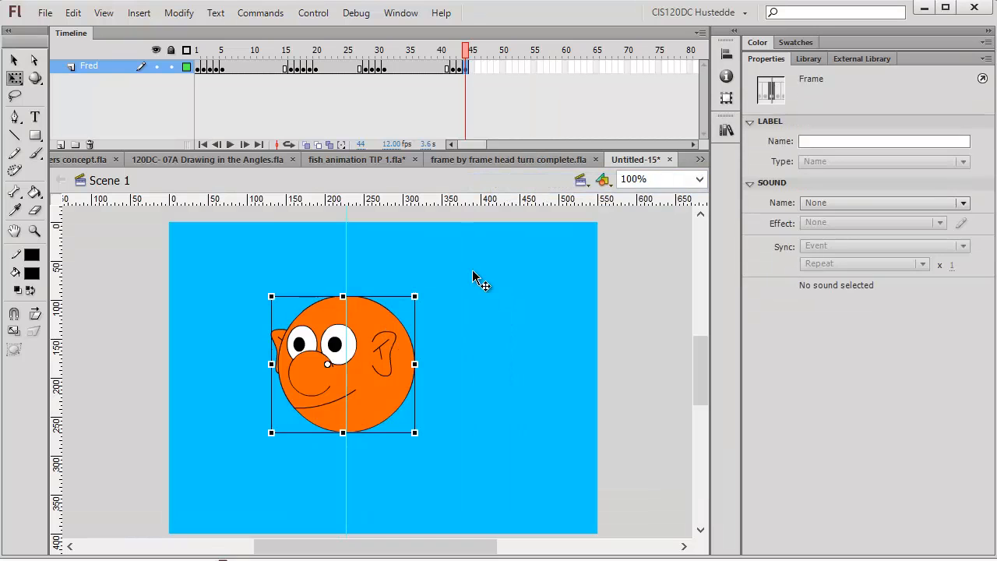
pyautogui.click(947, 127)
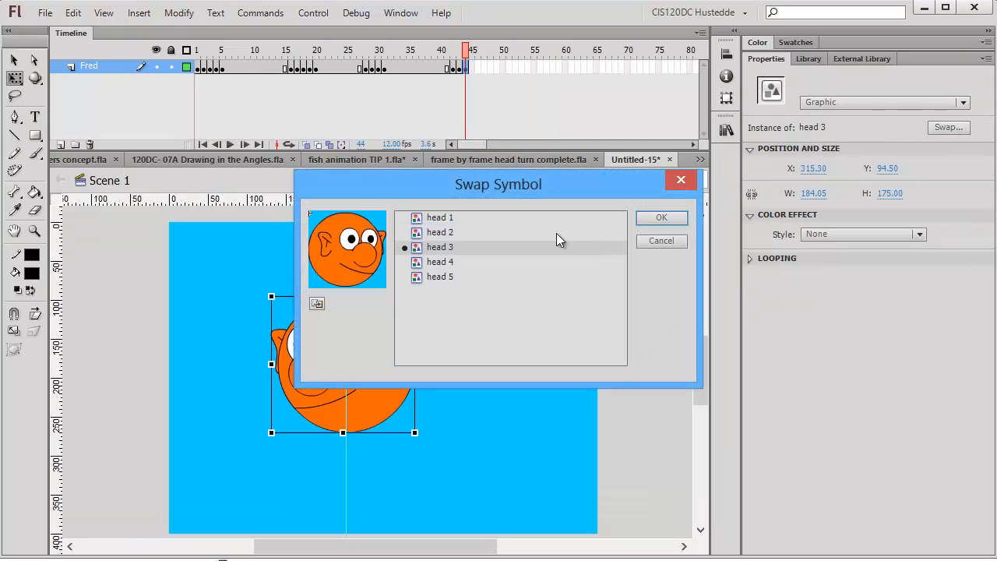
pyautogui.click(436, 232)
pyautogui.click(658, 218)
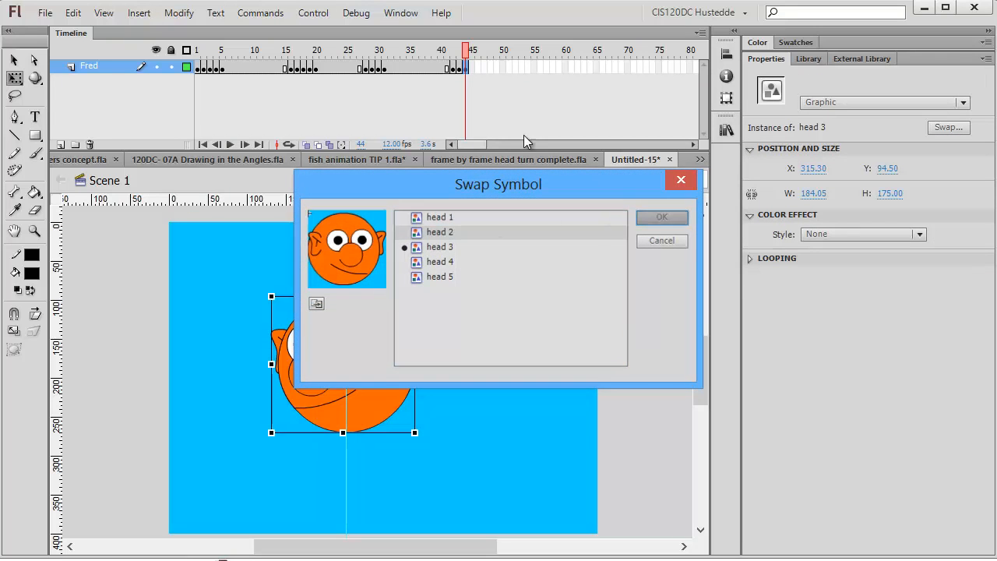
# Add a keyframe at frame 45 of the Fred layer and replace its head instance with the head 1 symbol.
pyautogui.rightClick(472, 70)
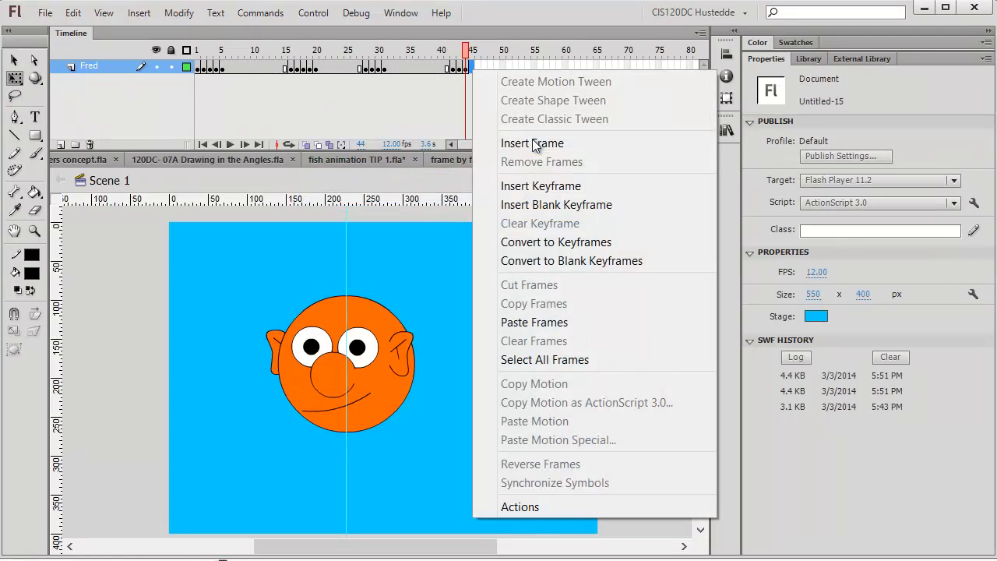
pyautogui.click(578, 190)
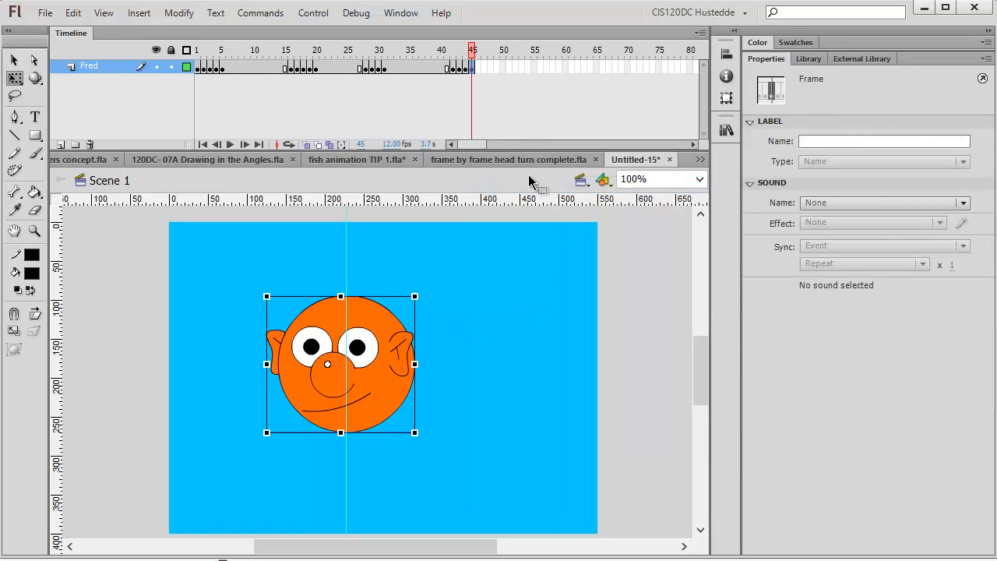
pyautogui.click(387, 333)
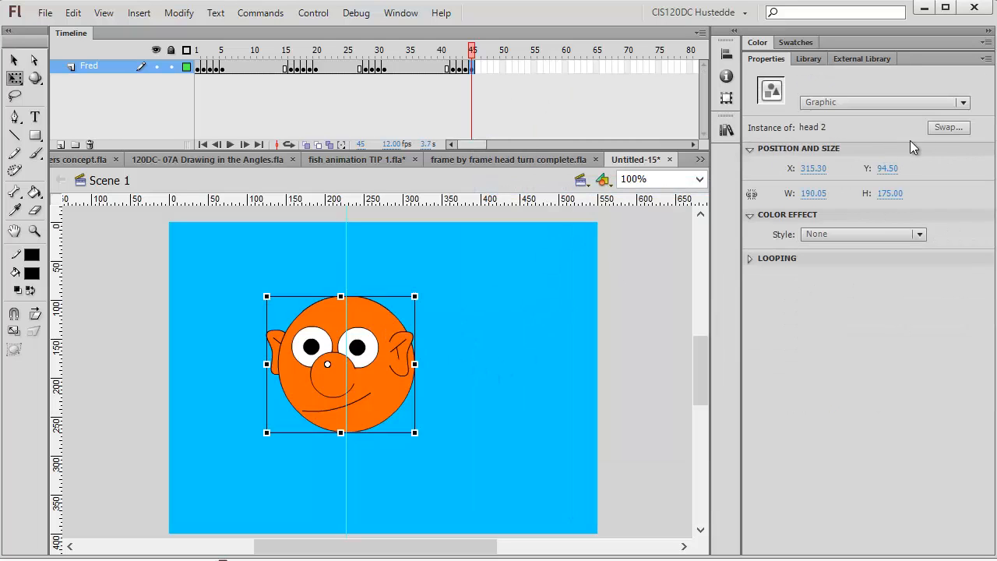
pyautogui.click(949, 127)
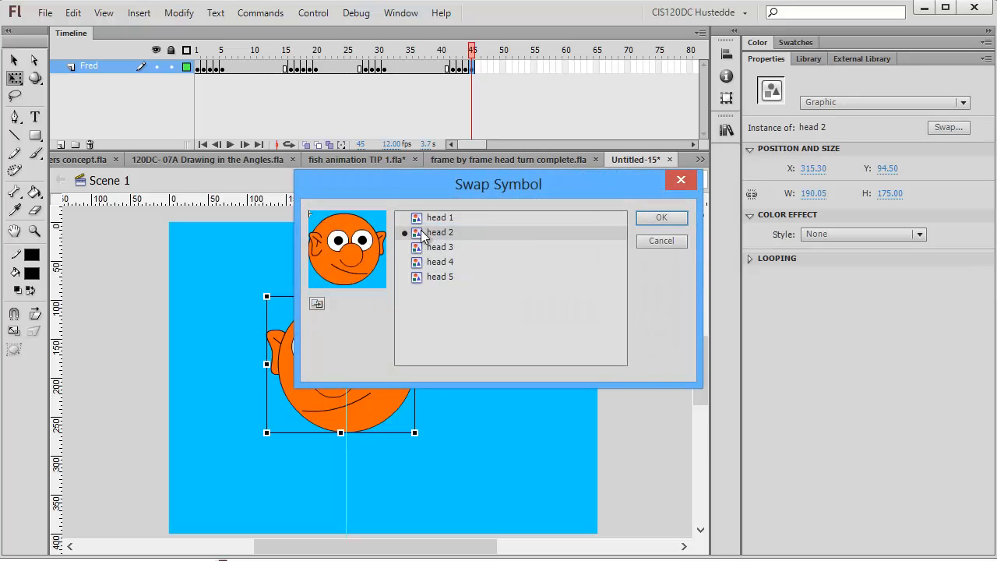
pyautogui.click(435, 218)
pyautogui.click(661, 218)
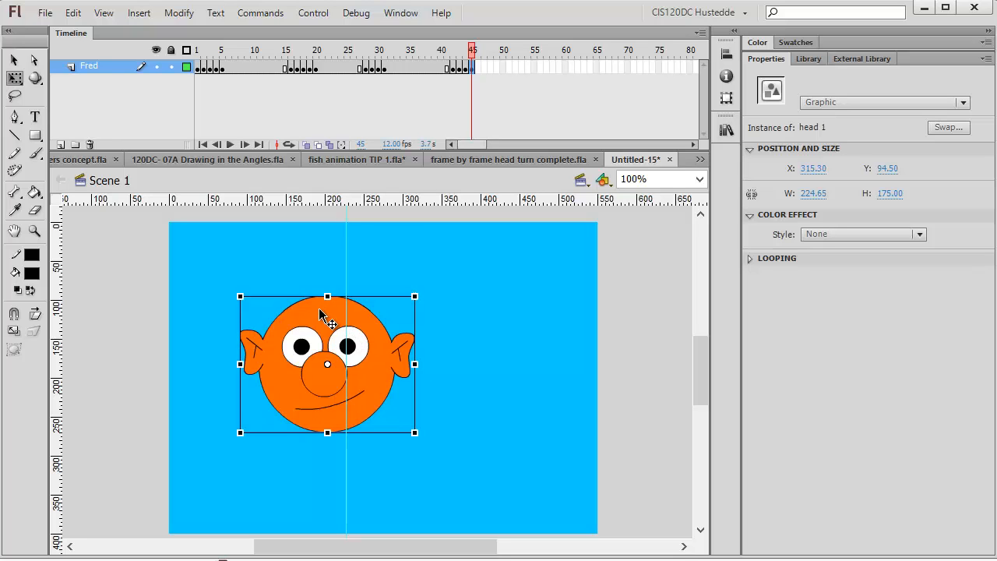
# Nudge the head 1 instance in frame 45 rightwards to X 342.30, centring it on the vertical guide.
pyautogui.press('Right')
pyautogui.press('Right')
pyautogui.press('Right')
pyautogui.press('Right')
pyautogui.press('Right')
pyautogui.press('Right')
pyautogui.press('Right')
pyautogui.press('Right')
pyautogui.press('Right')
pyautogui.press('Right')
pyautogui.press('Right')
pyautogui.press('Right')
pyautogui.press('Right')
pyautogui.press('Right')
pyautogui.press('Right')
pyautogui.press('Right')
pyautogui.press('Right')
pyautogui.press('Right')
pyautogui.press('Right')
pyautogui.press('Right')
pyautogui.press('Right')
pyautogui.press('Right')
pyautogui.press('Right')
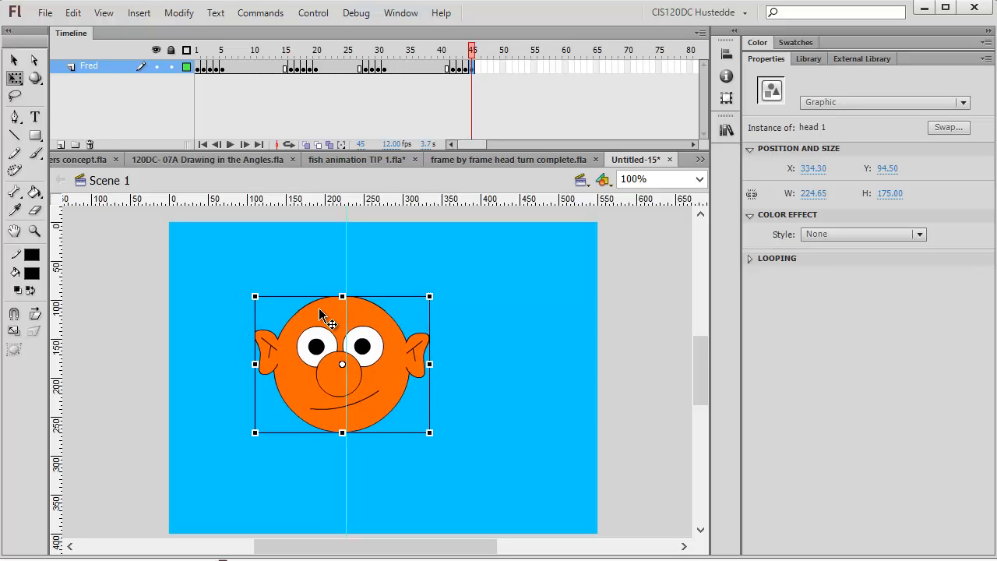
pyautogui.press('Right')
pyautogui.press('Right')
pyautogui.press('Right')
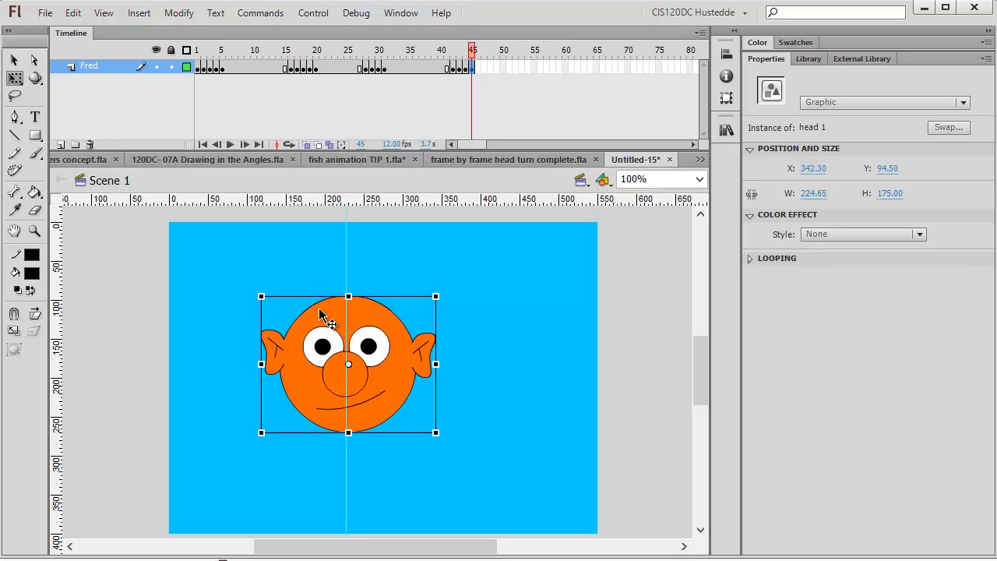
# Compare frame 45 with frame 1 and flip the head 1 instance in frame 45 horizontally.
pyautogui.click(198, 68)
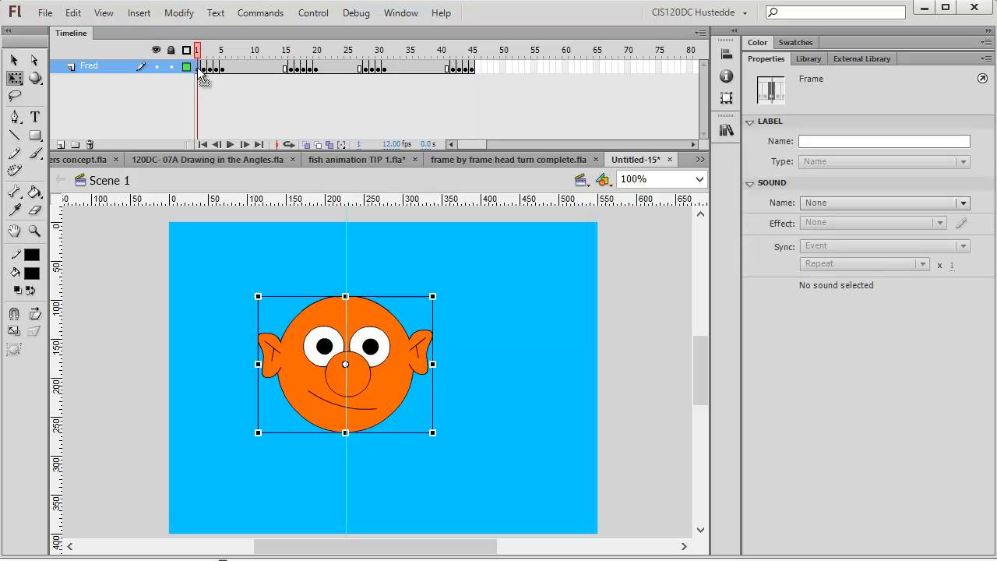
pyautogui.click(472, 68)
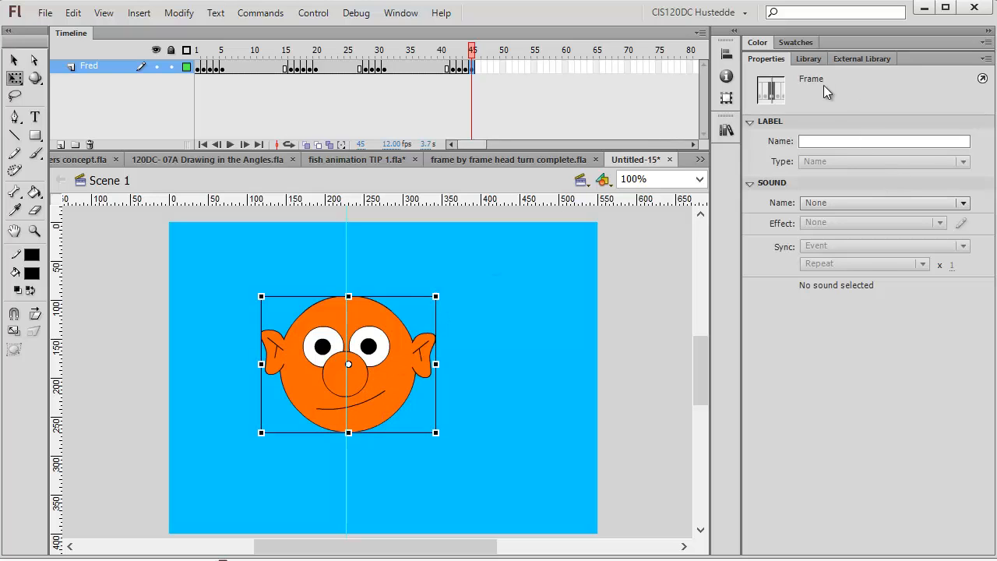
pyautogui.click(399, 328)
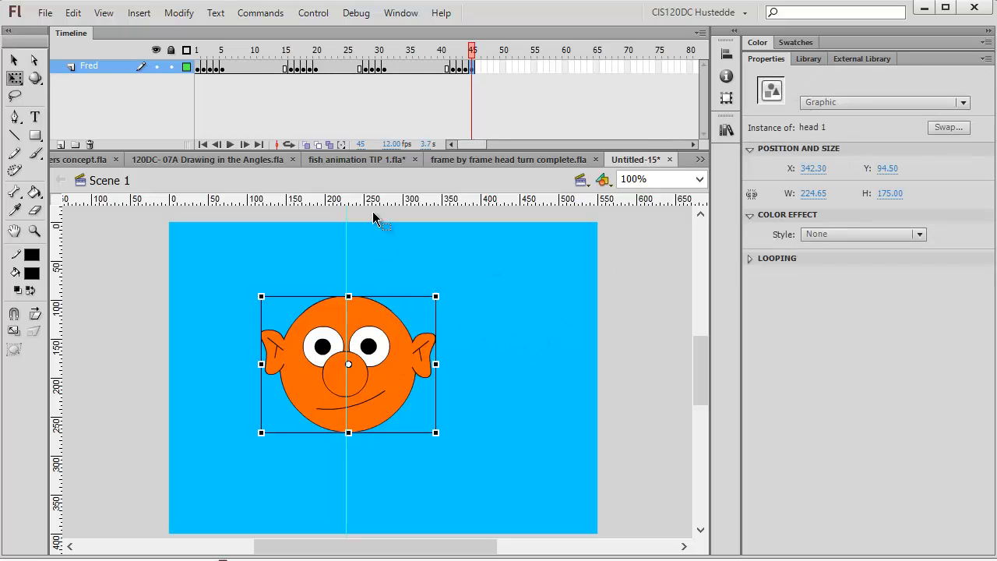
pyautogui.click(174, 15)
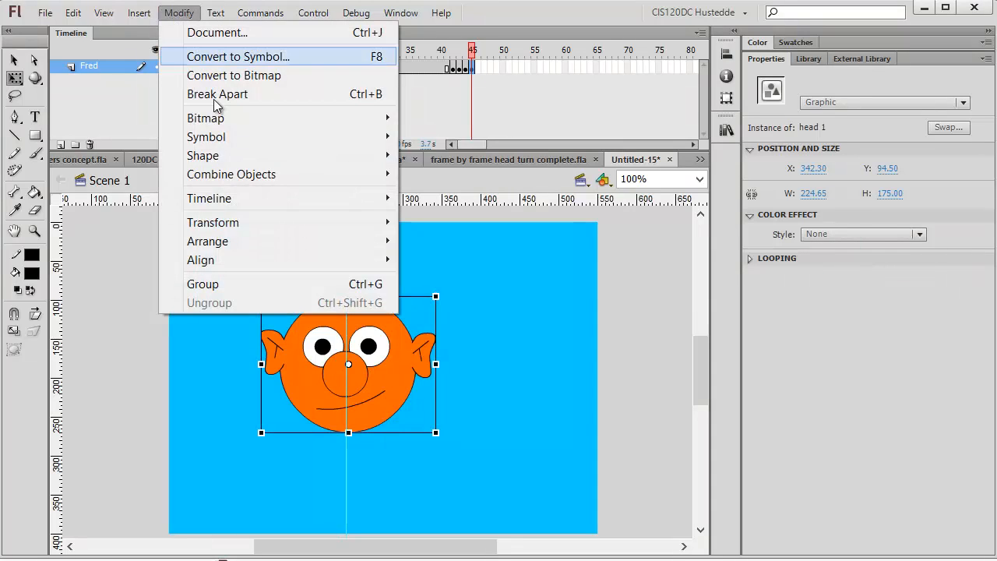
pyautogui.moveTo(244, 223)
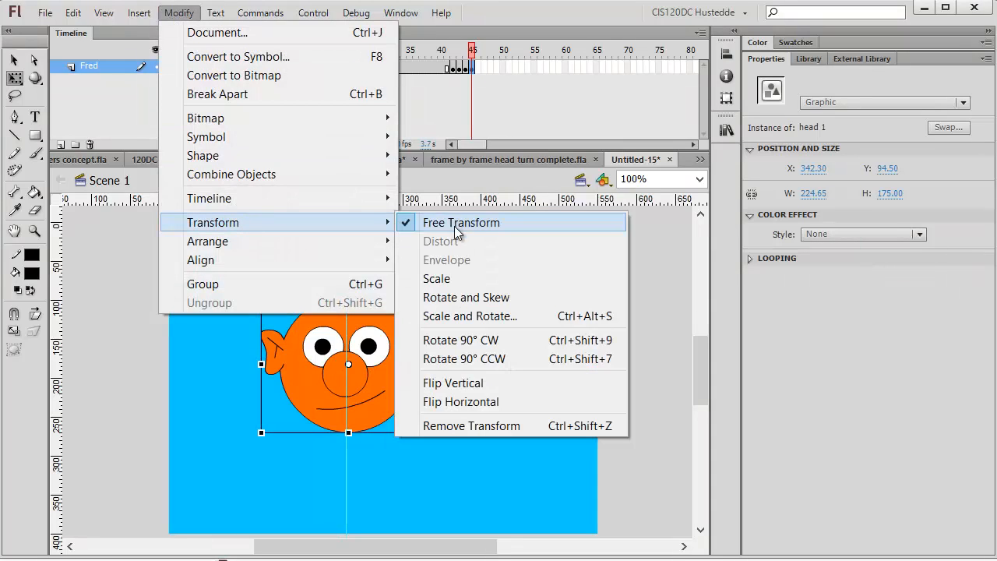
pyautogui.click(488, 406)
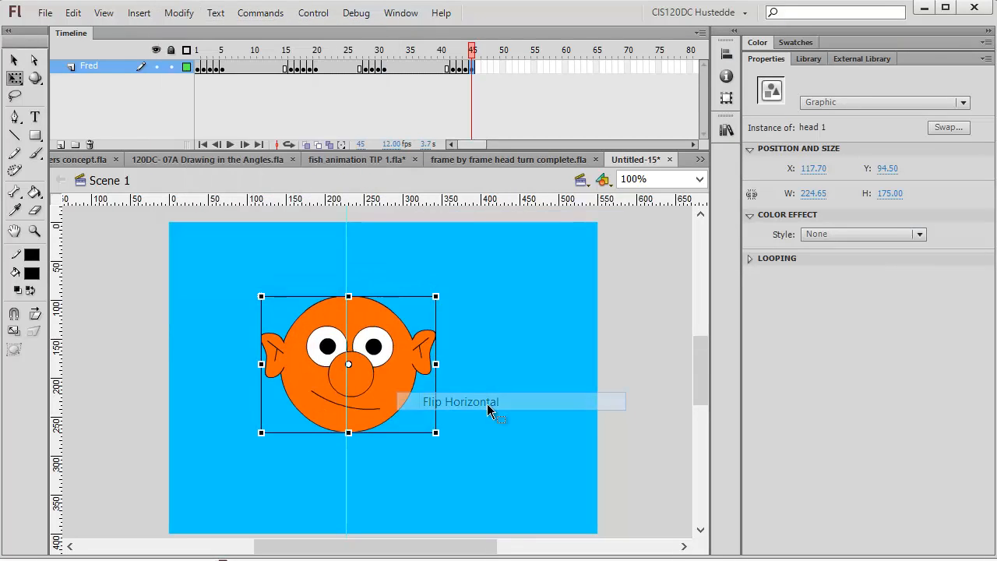
# Nudge the flipped head 1 instance in frame 45 leftwards to X 113.70, checking its alignment against frame 1.
pyautogui.click(196, 69)
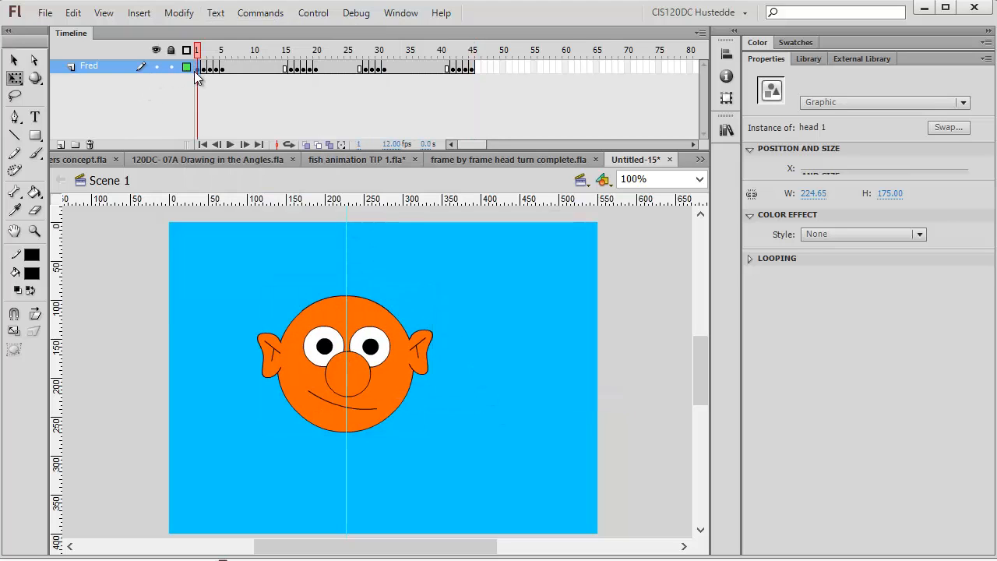
pyautogui.click(472, 68)
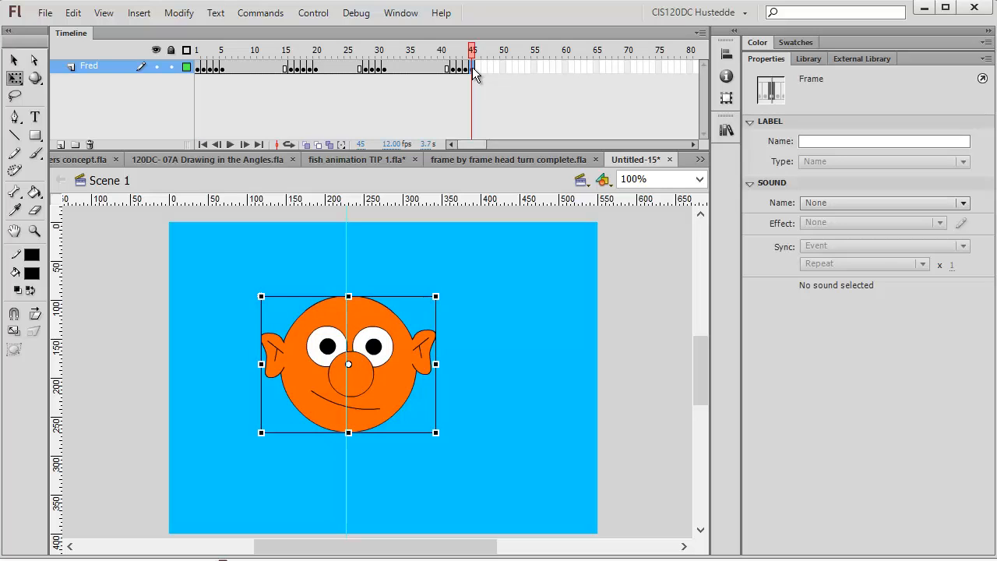
pyautogui.click(389, 322)
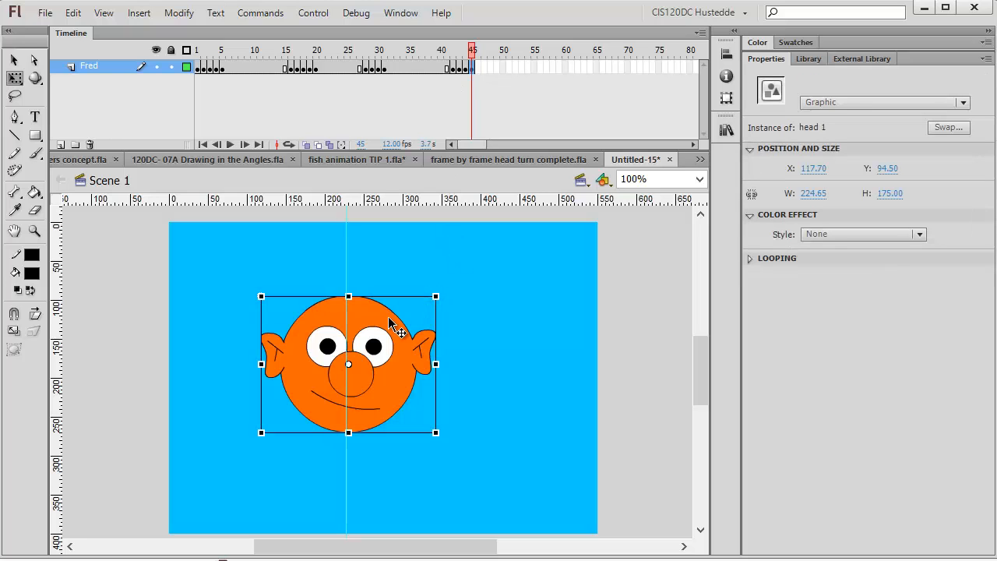
pyautogui.press('Left')
pyautogui.press('Left')
pyautogui.press('Left')
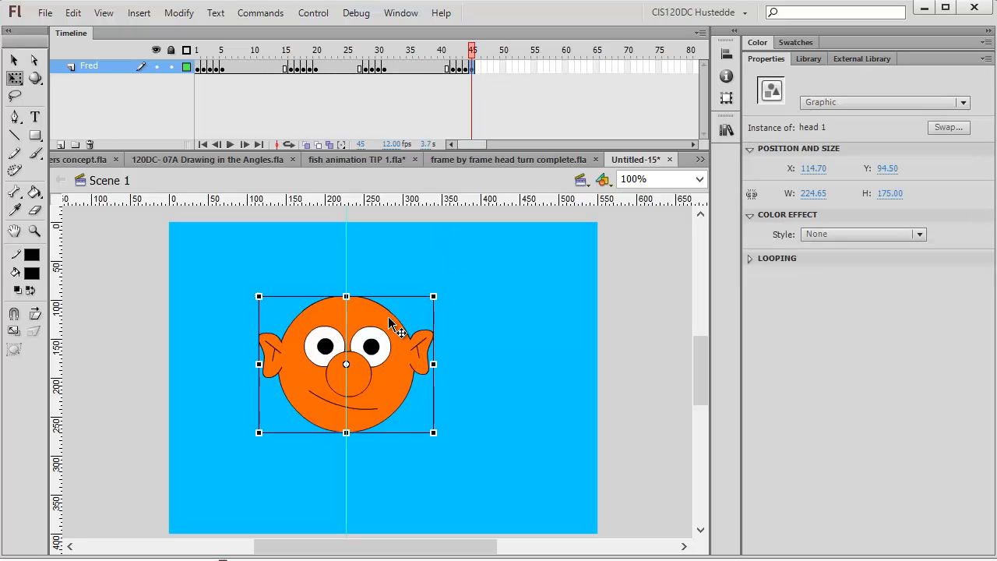
pyautogui.click(197, 67)
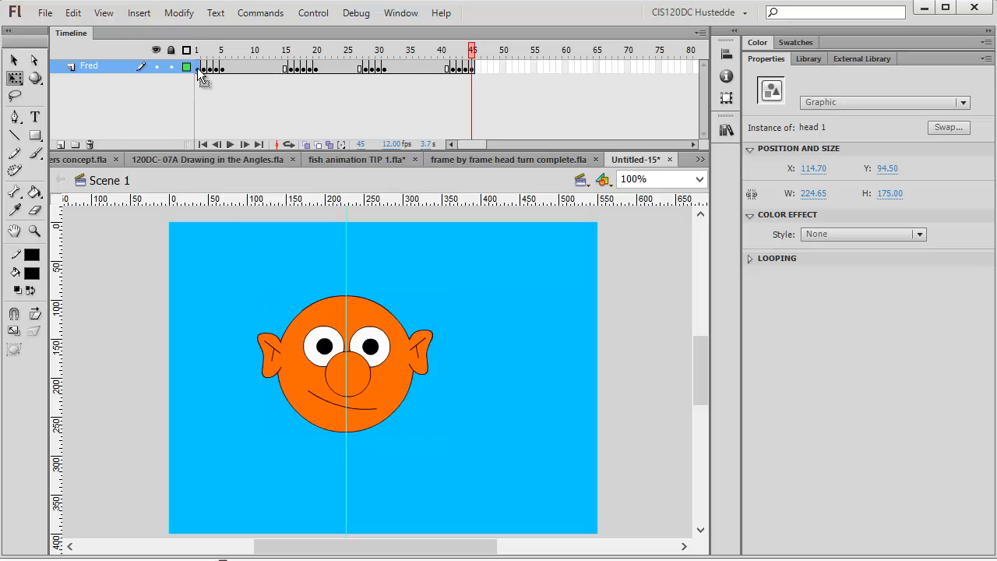
pyautogui.click(473, 68)
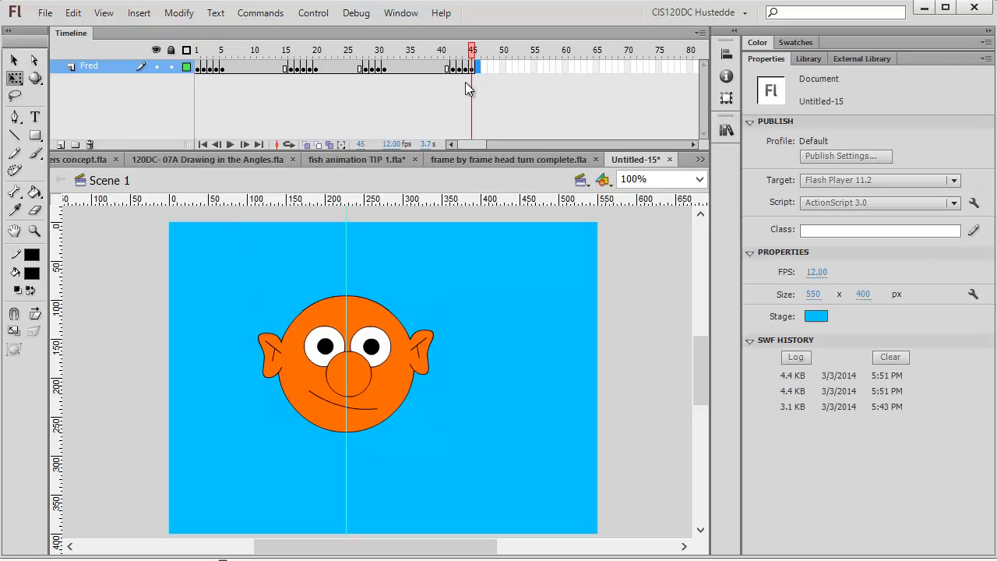
pyautogui.click(359, 315)
pyautogui.press('Left')
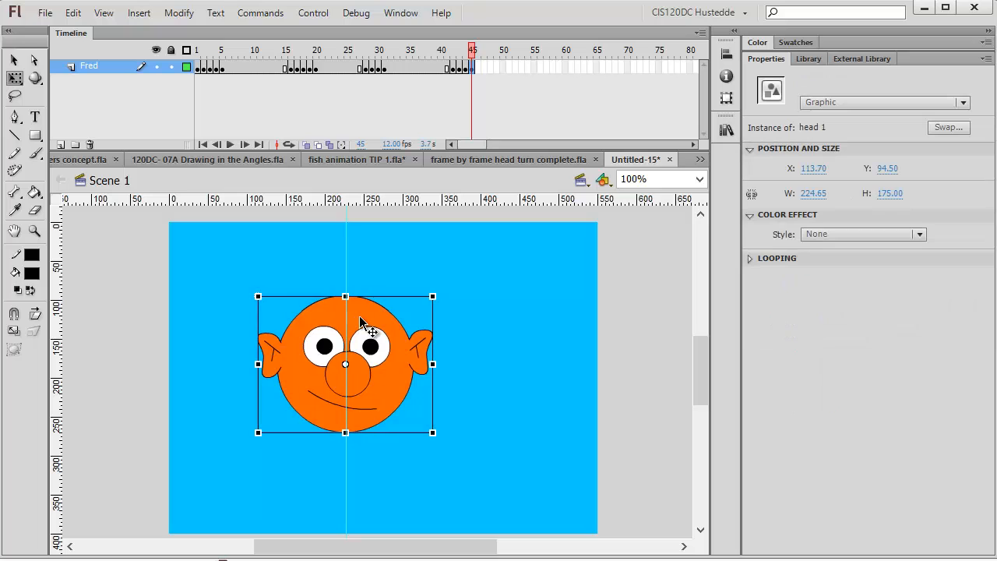
pyautogui.click(199, 69)
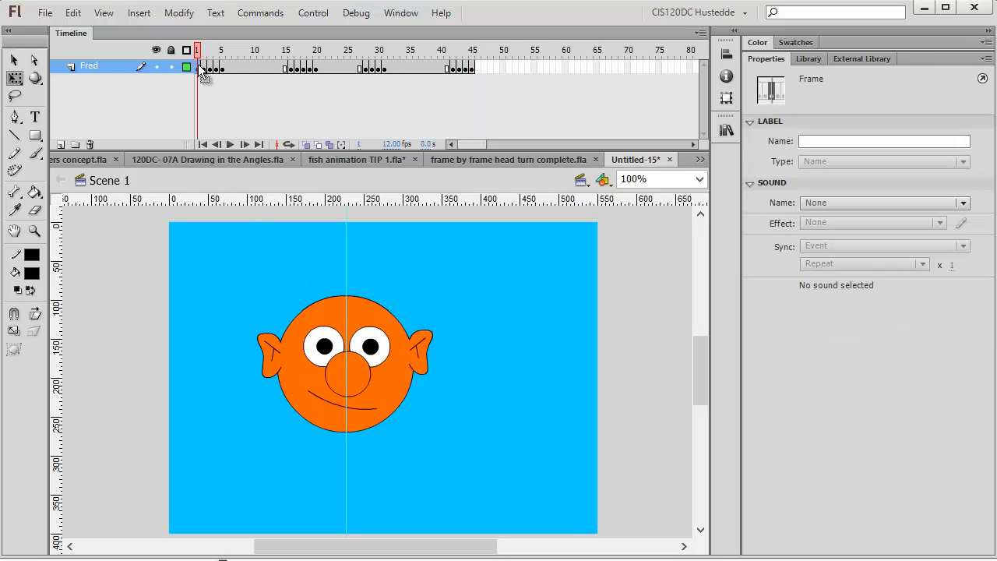
pyautogui.click(473, 68)
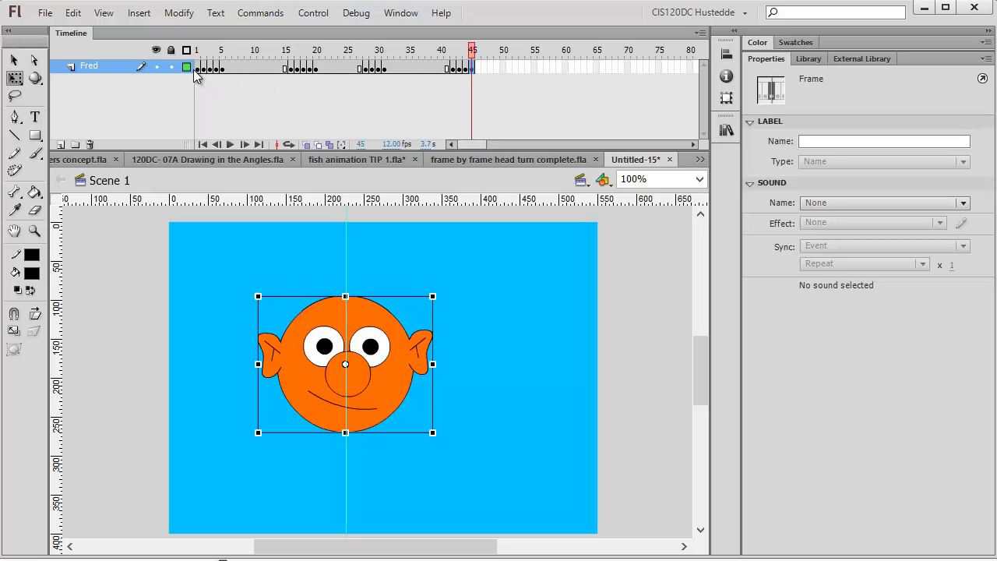
# Extend the Fred layer to frame 56 so the front-facing head holds after the last keyframe.
pyautogui.rightClick(542, 67)
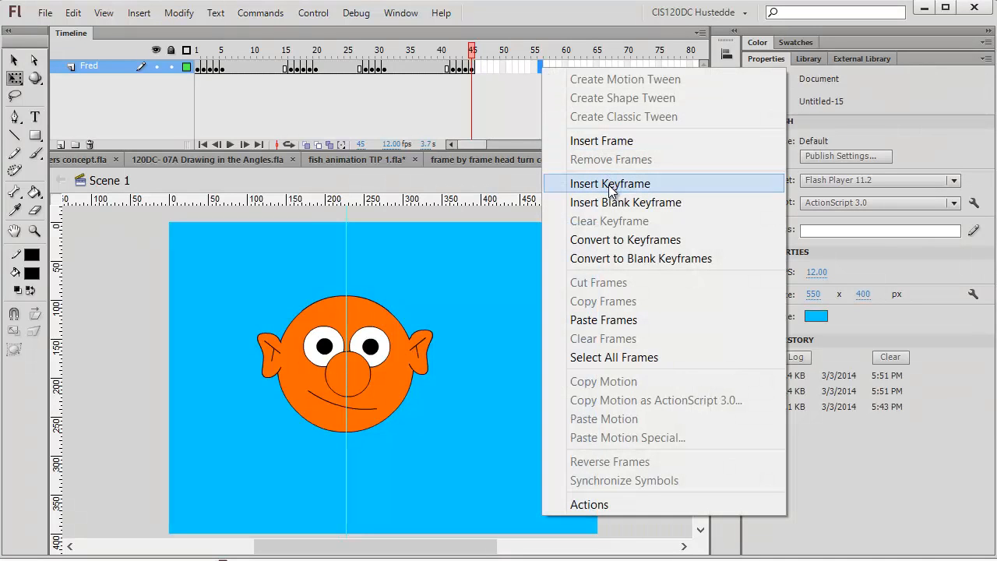
pyautogui.click(597, 142)
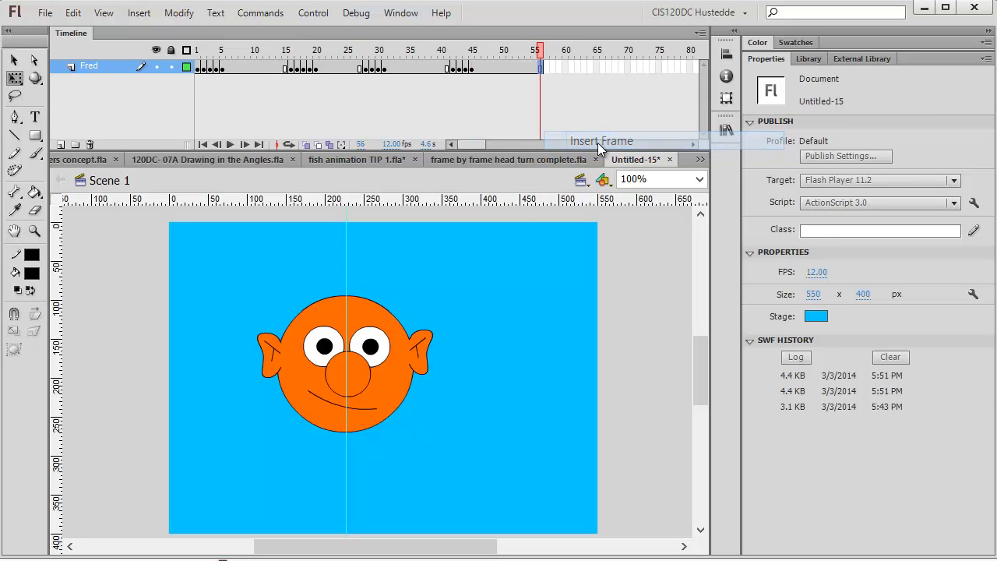
pyautogui.click(555, 106)
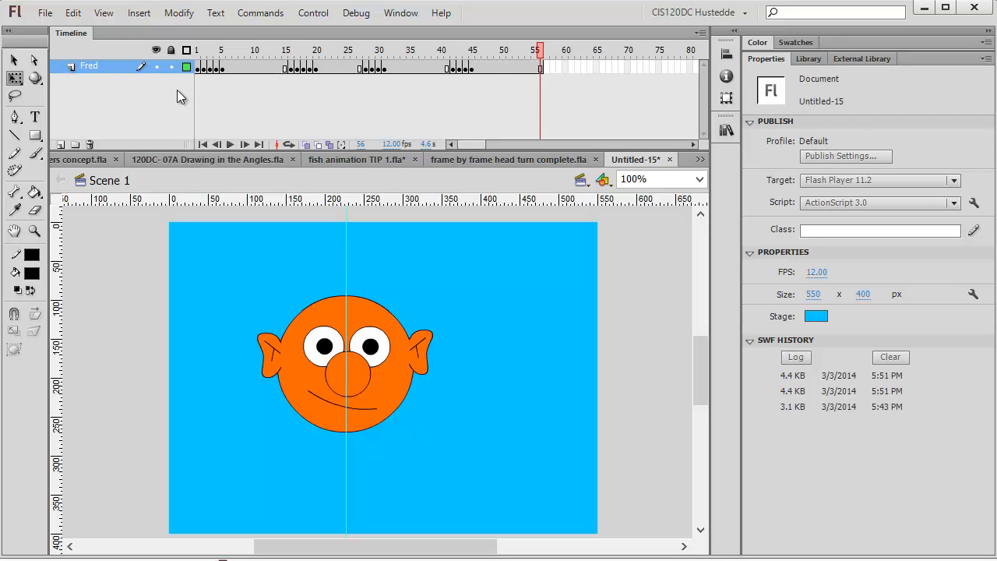
# Test the movie to check the complete head turn animation, and close the preview window.
pyautogui.click(307, 14)
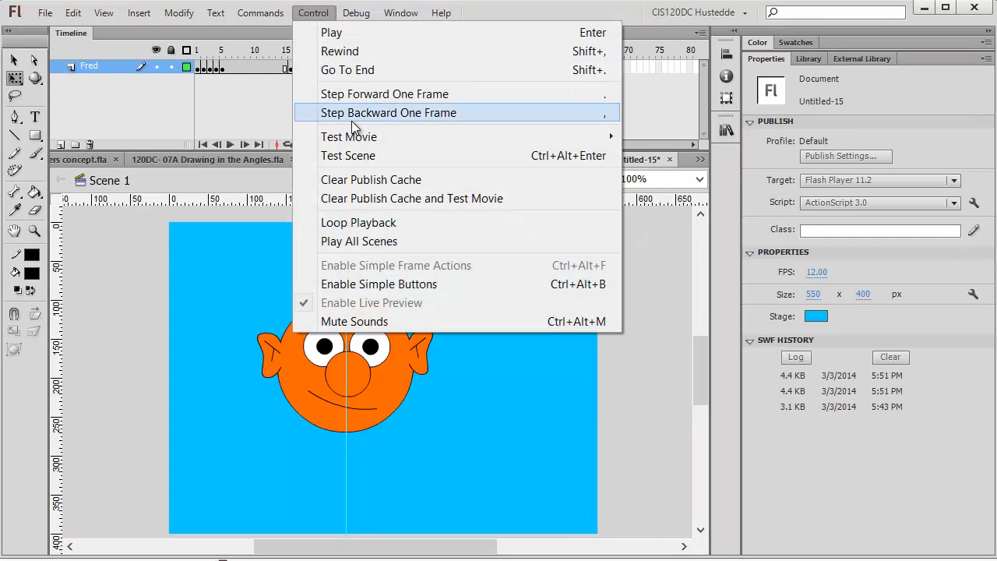
pyautogui.moveTo(388, 139)
pyautogui.click(745, 146)
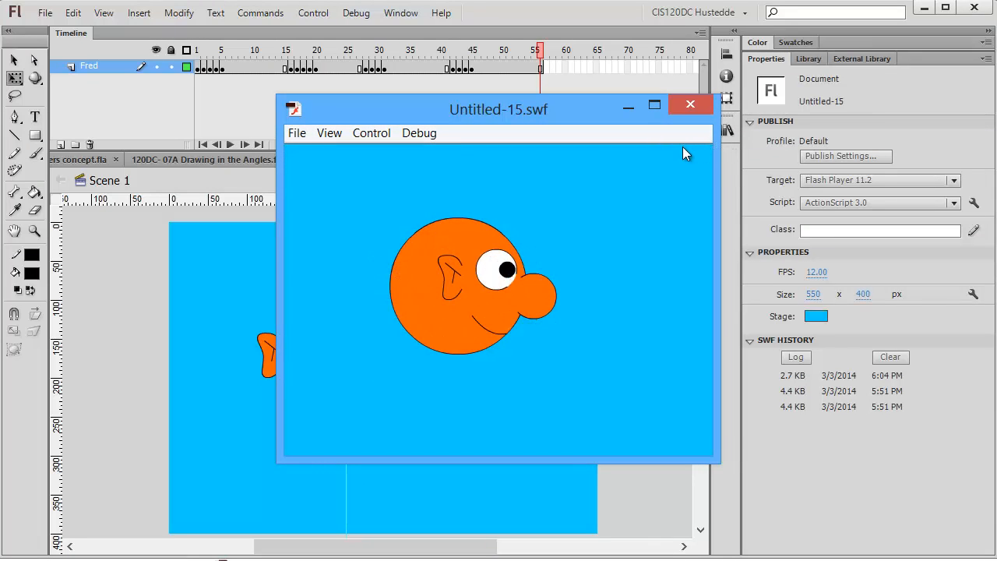
pyautogui.click(688, 107)
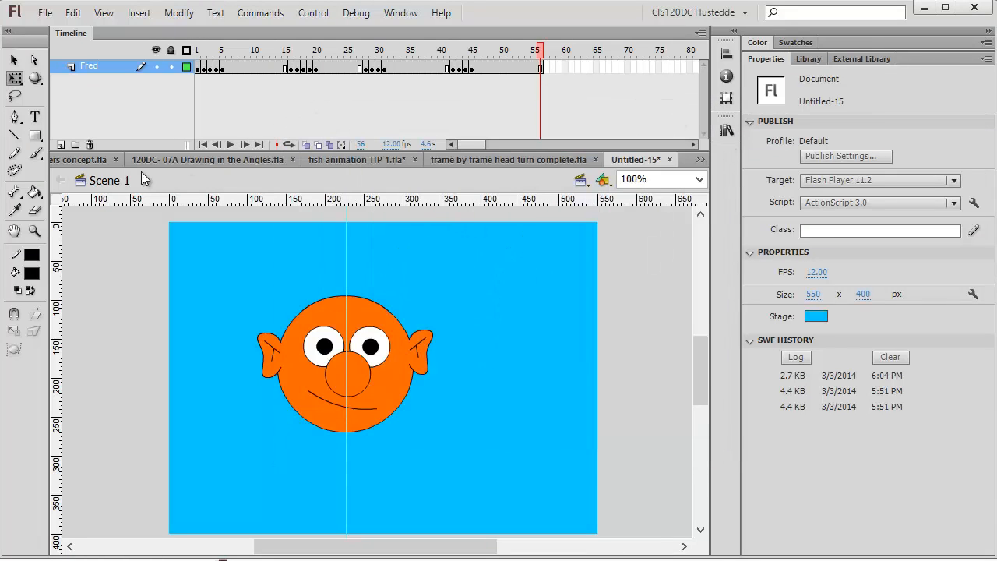
# Lock the Fred layer and add a layer named body beneath it.
pyautogui.click(61, 146)
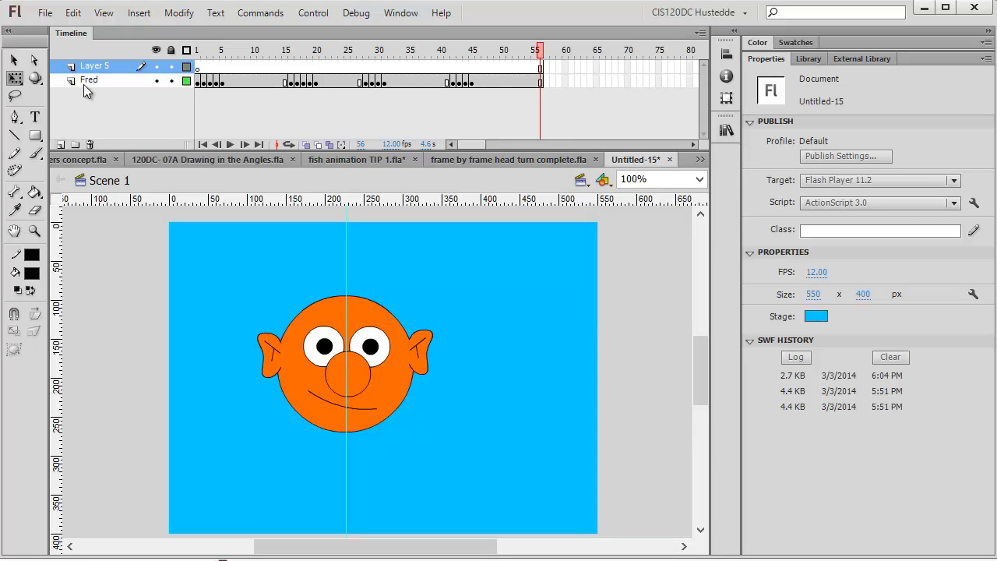
pyautogui.moveTo(98, 72); pyautogui.dragTo(105, 90)
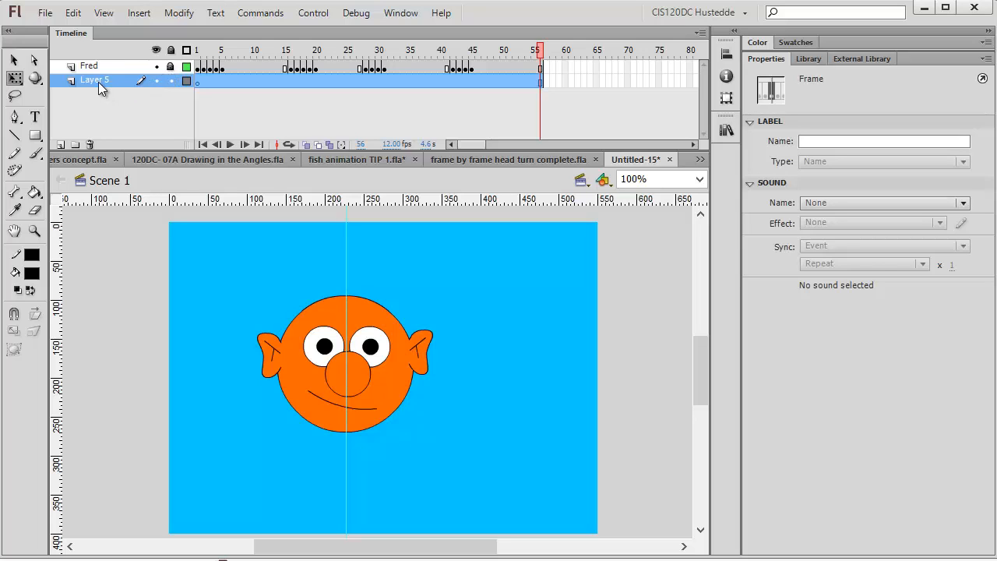
pyautogui.doubleClick(98, 82)
pyautogui.write('body')
# Draw an unfilled black-outlined rectangle about 220 by 157 px below the head on the body layer.
pyautogui.click(35, 135)
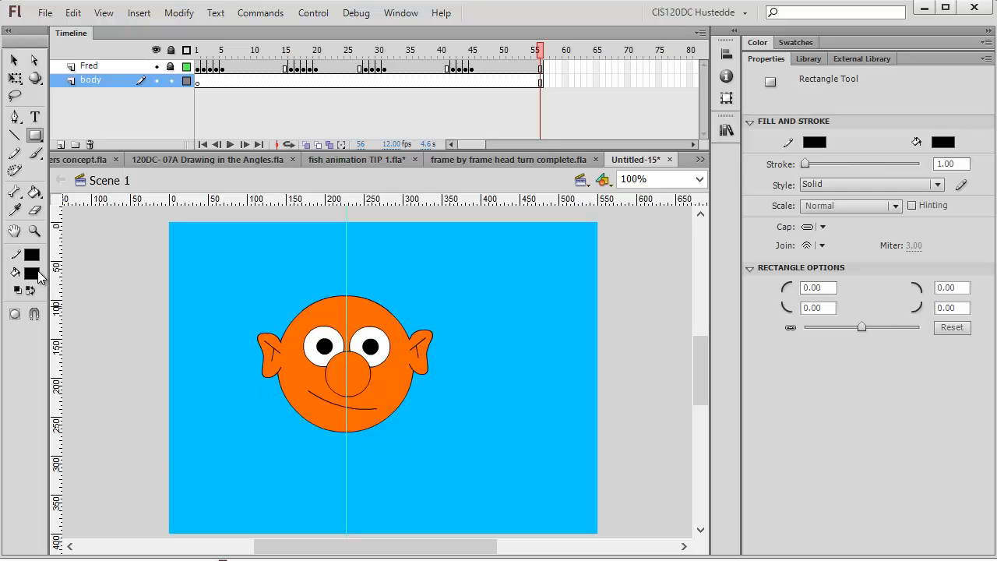
pyautogui.click(31, 272)
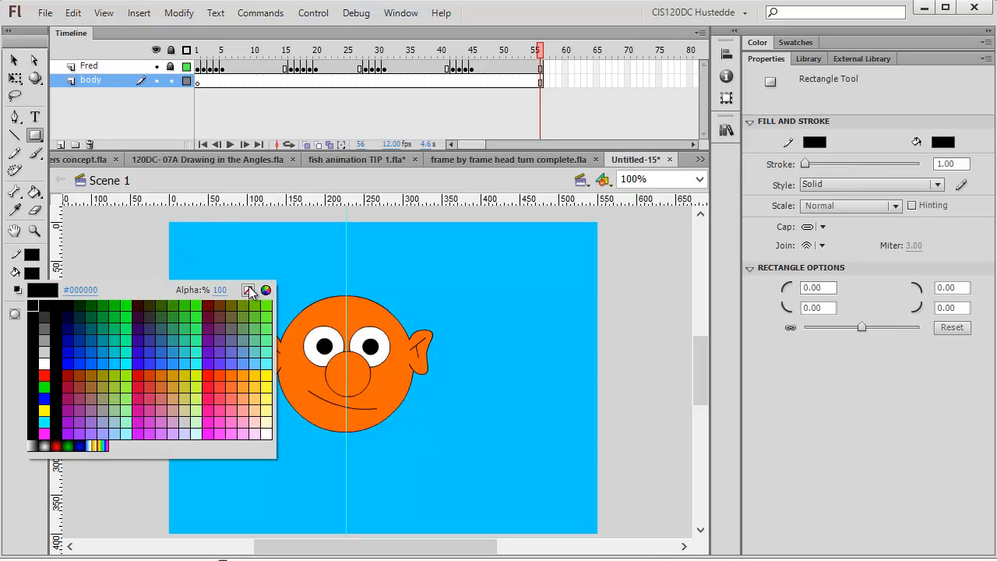
pyautogui.click(247, 290)
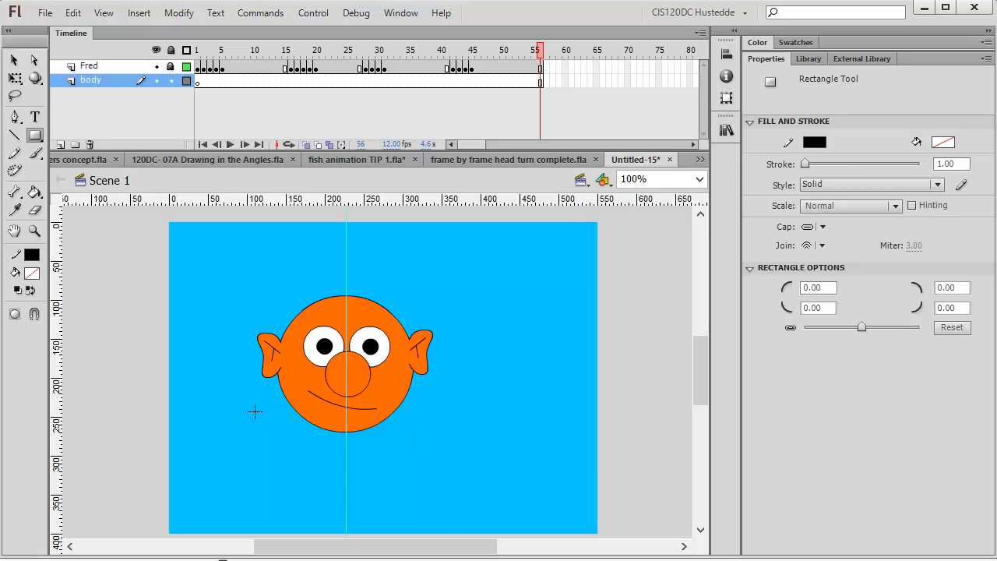
pyautogui.moveTo(252, 411); pyautogui.dragTo(423, 533)
# Move the whole rectangle outline to X 117, Y 242 to centre it beneath the head.
pyautogui.click(14, 60)
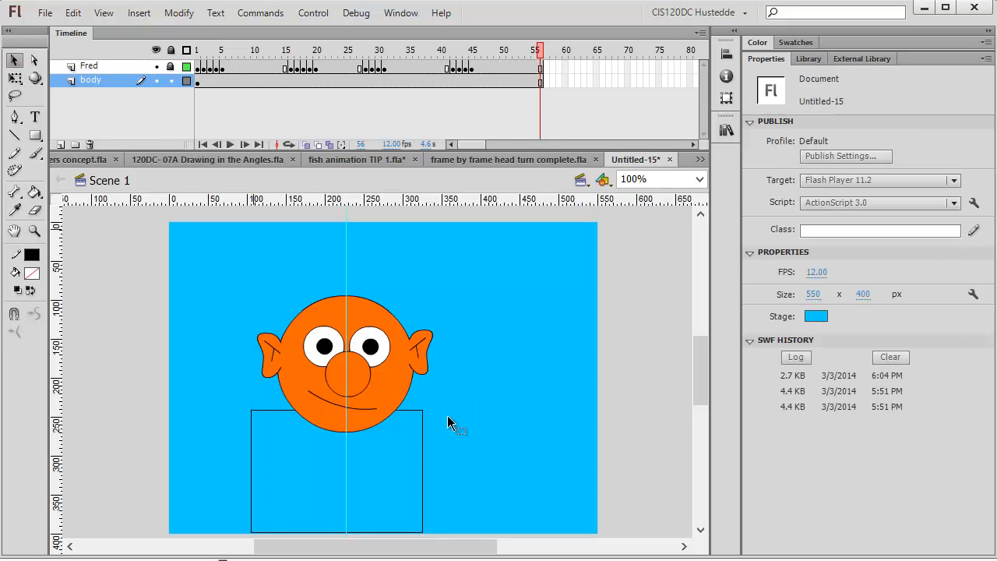
pyautogui.click(423, 439)
pyautogui.doubleClick(423, 439)
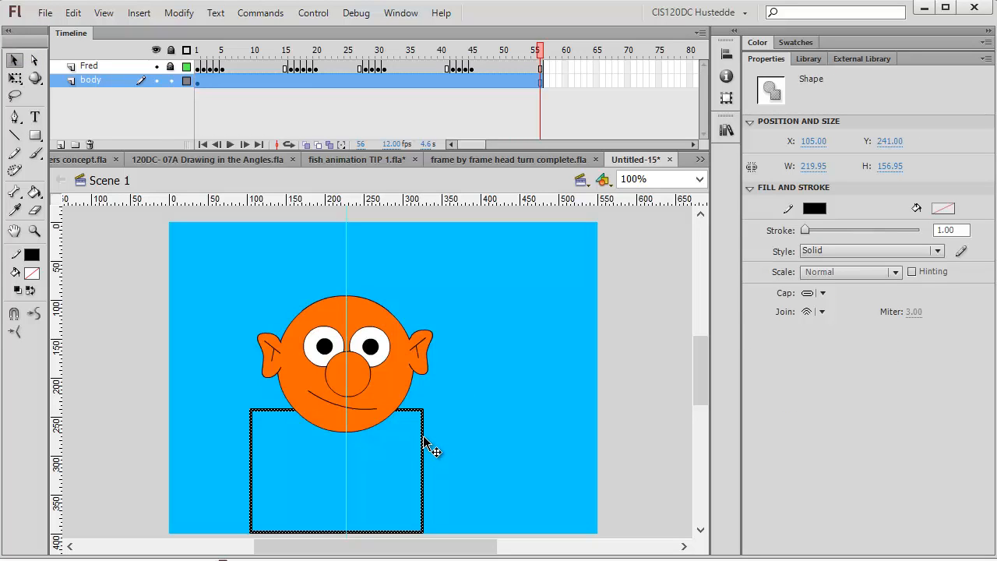
pyautogui.moveTo(423, 439); pyautogui.dragTo(433, 435)
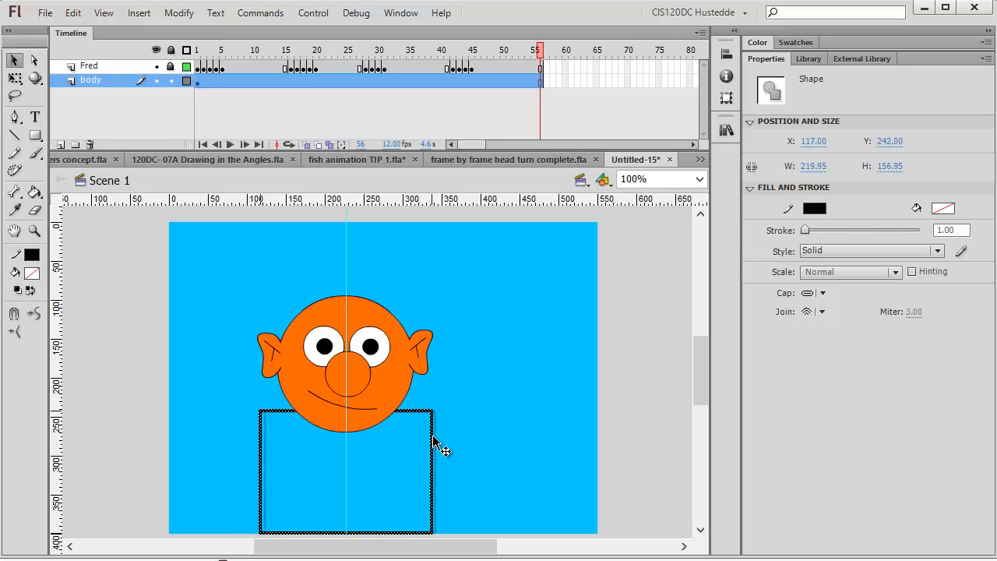
pyautogui.click(471, 403)
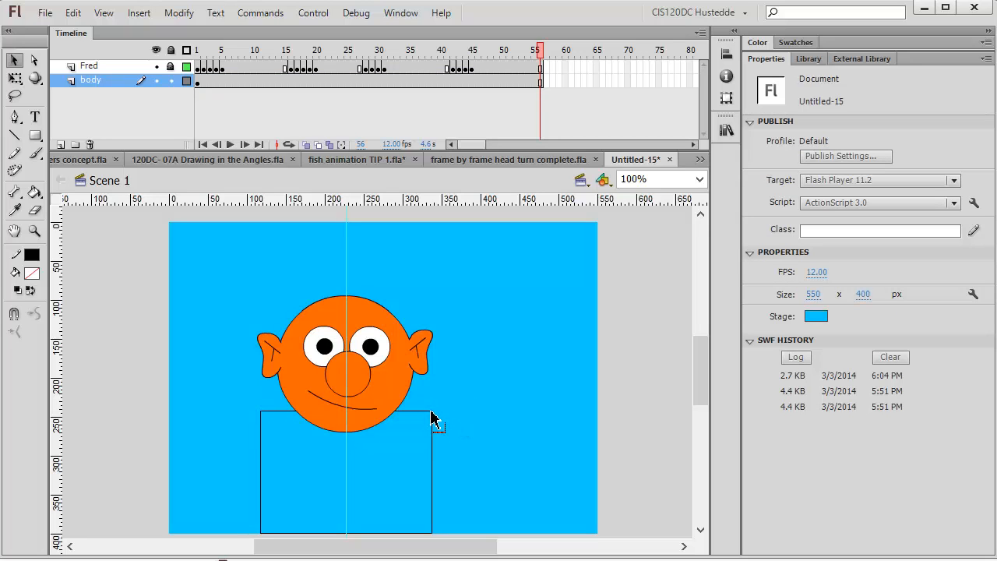
# Reshape the rectangle into a torso with rounded, sloping shoulders and sides tapering inwards to the stage's lower edge.
pyautogui.moveTo(433, 413)
pyautogui.mouseDown()
pyautogui.moveTo(433, 430)
pyautogui.moveTo(435, 411)
pyautogui.mouseUp()
pyautogui.moveTo(405, 418); pyautogui.dragTo(401, 417)
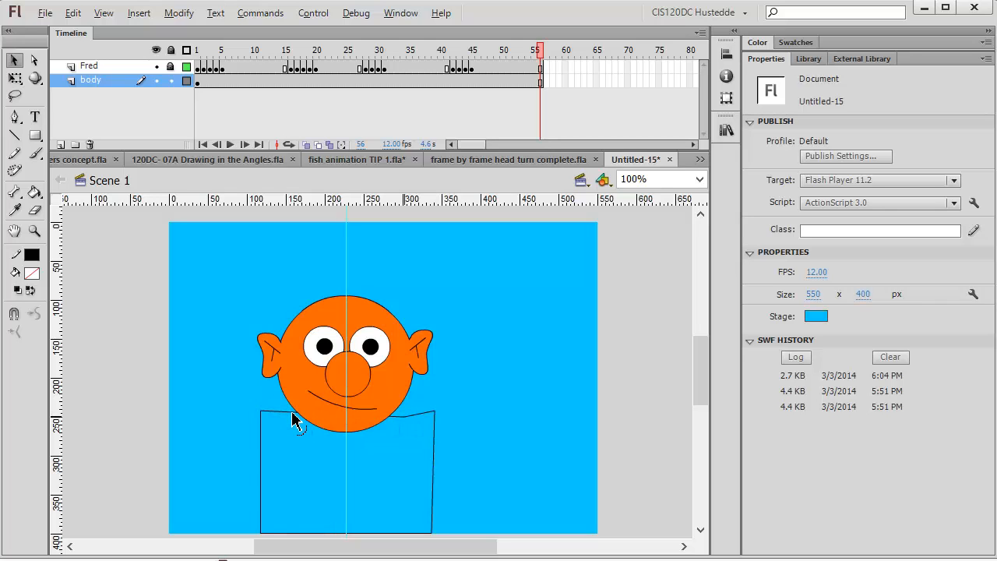
pyautogui.moveTo(293, 414); pyautogui.dragTo(258, 436)
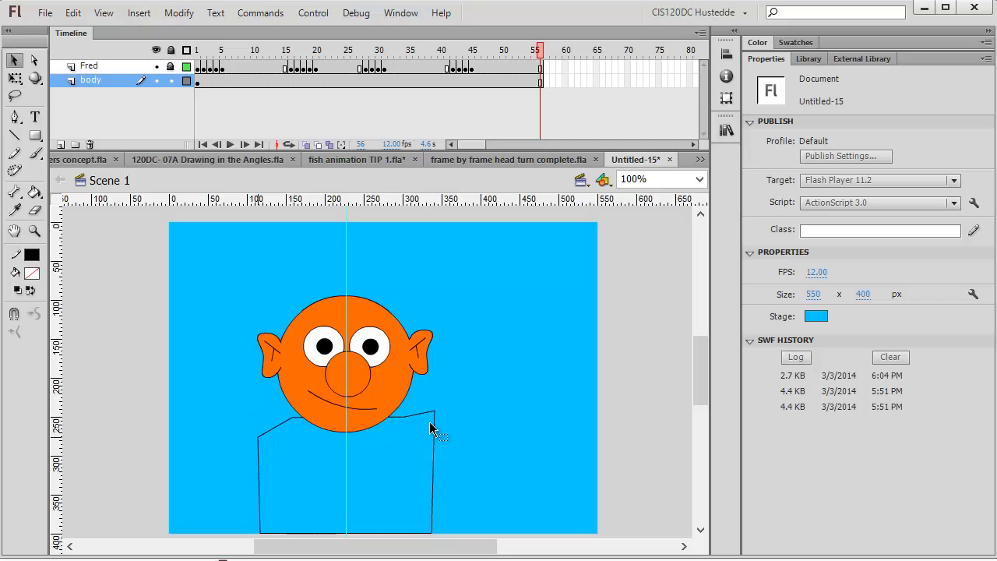
pyautogui.moveTo(434, 412)
pyautogui.mouseDown()
pyautogui.moveTo(434, 436)
pyautogui.moveTo(426, 421)
pyautogui.mouseUp()
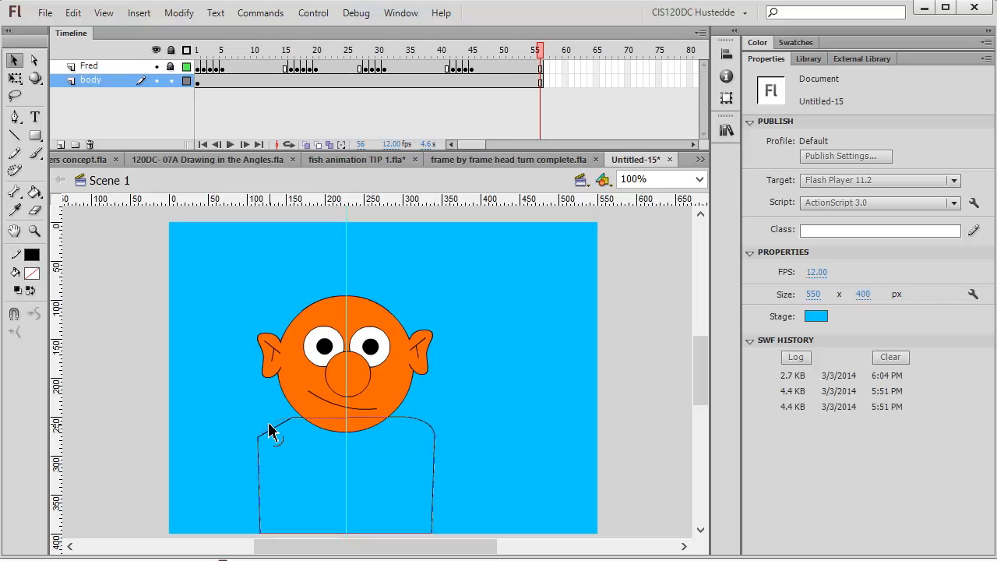
pyautogui.moveTo(267, 432); pyautogui.dragTo(270, 532)
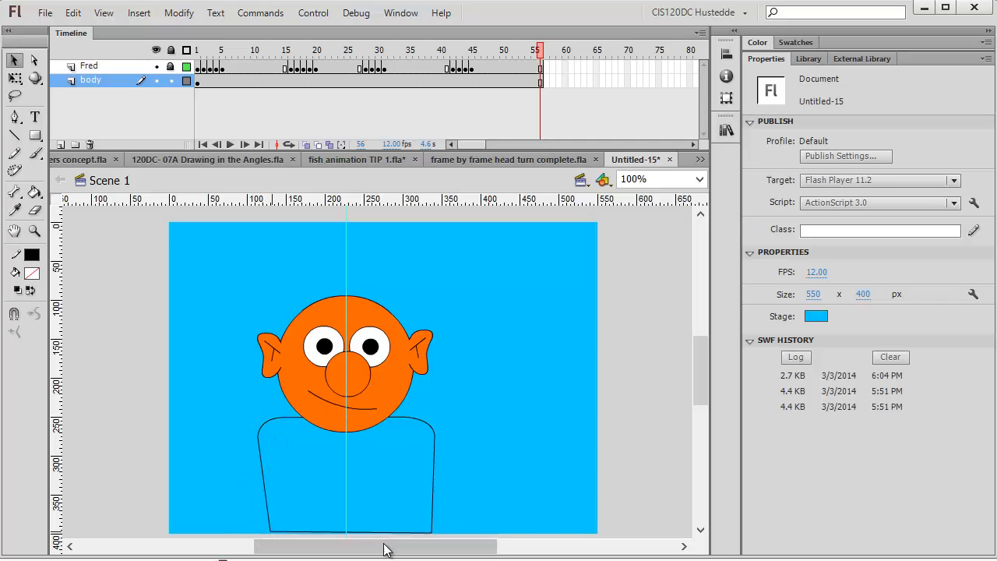
pyautogui.moveTo(433, 538); pyautogui.dragTo(418, 540)
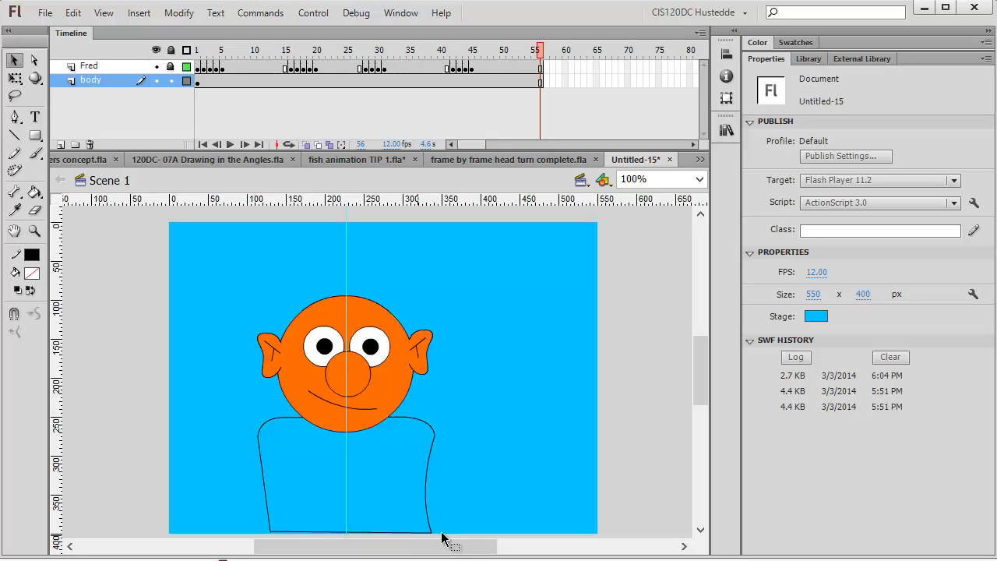
pyautogui.moveTo(432, 538); pyautogui.dragTo(427, 534)
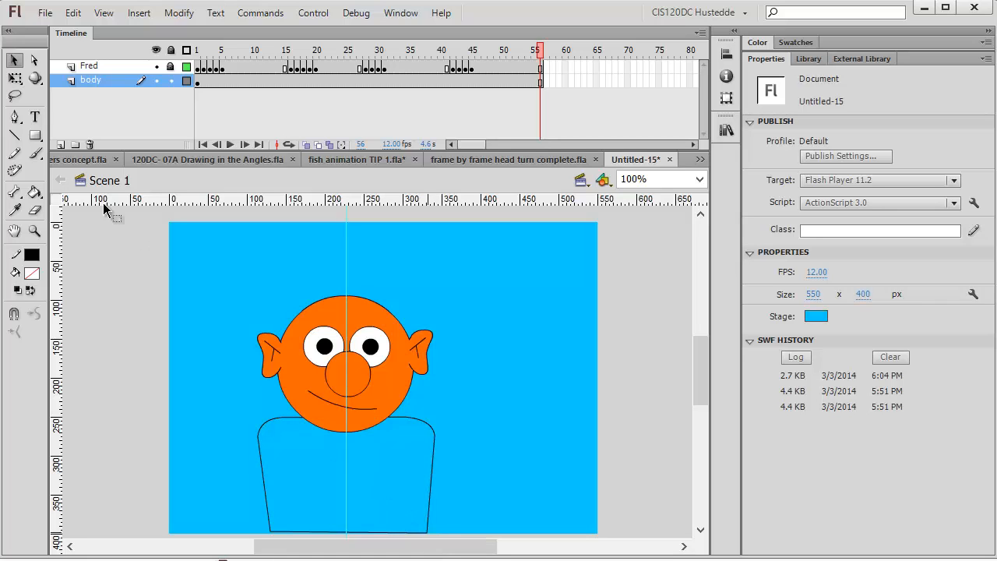
# Draw a V-shaped neckline on the torso with a horizontal line across it, and bend that line downwards into a curve.
pyautogui.click(16, 136)
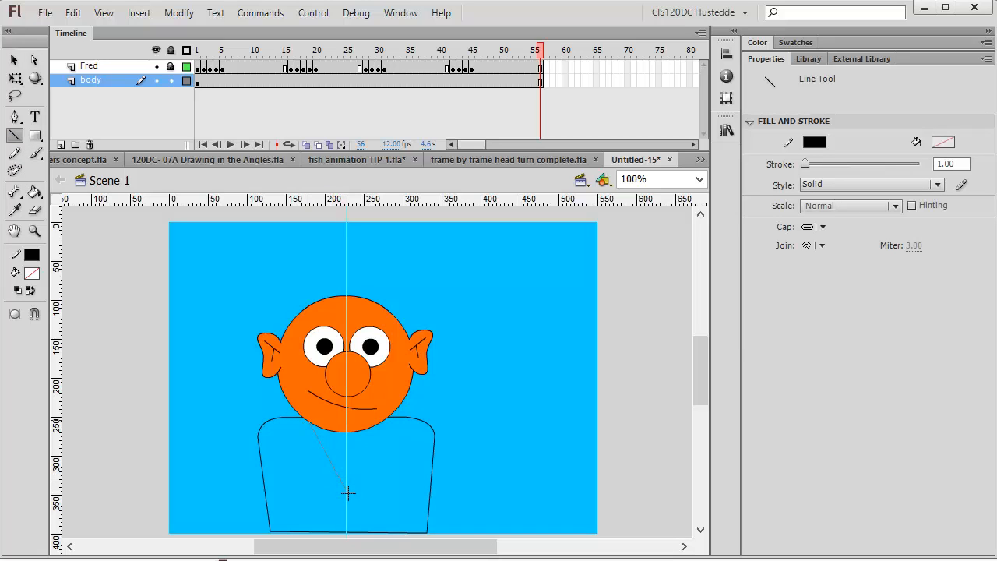
pyautogui.moveTo(348, 492); pyautogui.dragTo(347, 491)
pyautogui.moveTo(396, 418); pyautogui.dragTo(397, 419)
pyautogui.click(14, 60)
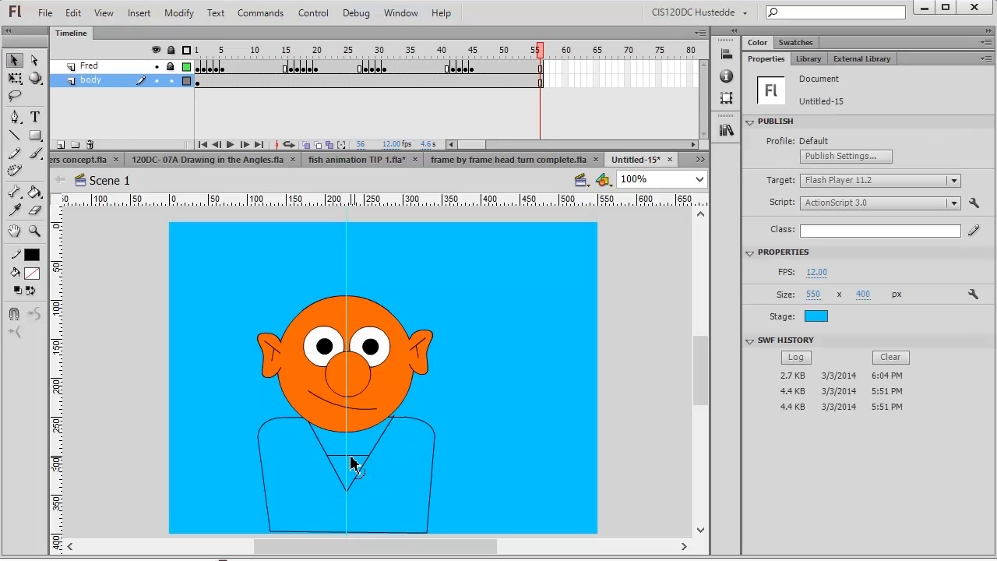
pyautogui.moveTo(355, 461); pyautogui.dragTo(356, 468)
# Draw two pointed collar flaps with straight lines along both sides of the V-shaped neckline.
pyautogui.click(14, 135)
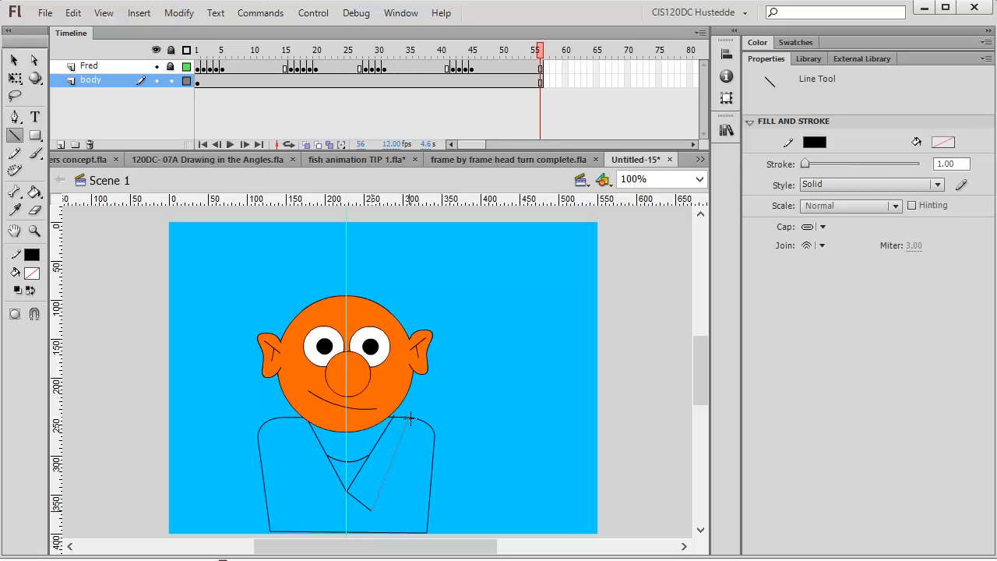
pyautogui.moveTo(411, 419); pyautogui.dragTo(412, 420)
pyautogui.moveTo(293, 419); pyautogui.dragTo(293, 416)
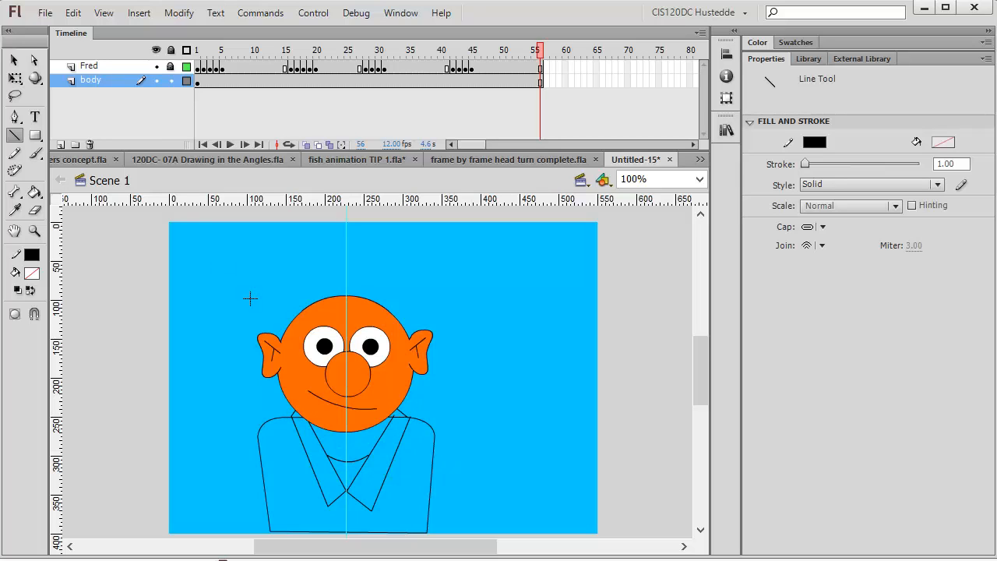
# Curve the collar's upper edge beside the neck and delete the shoulder line segments crossing the collar.
pyautogui.click(13, 60)
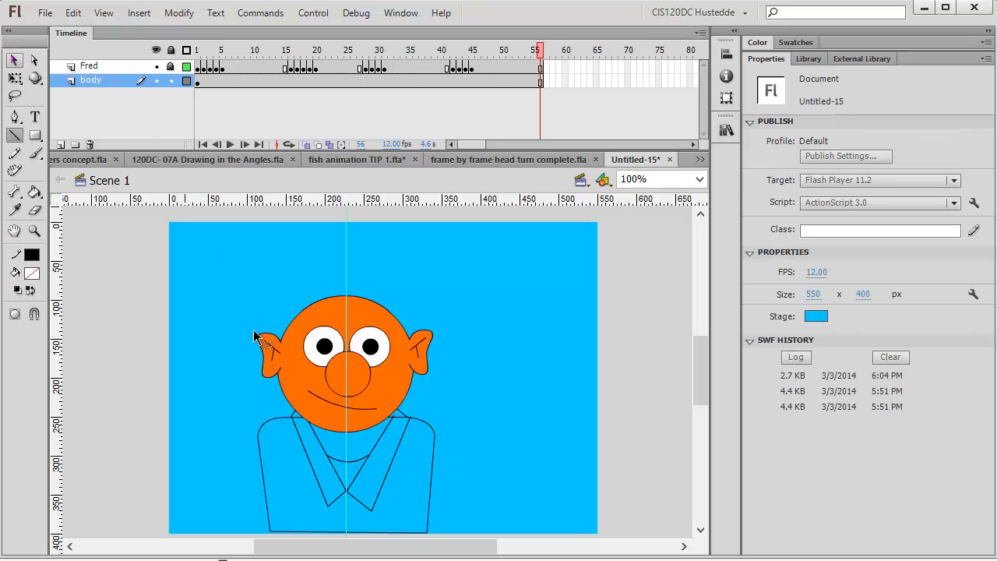
pyautogui.click(398, 418)
pyautogui.click(470, 457)
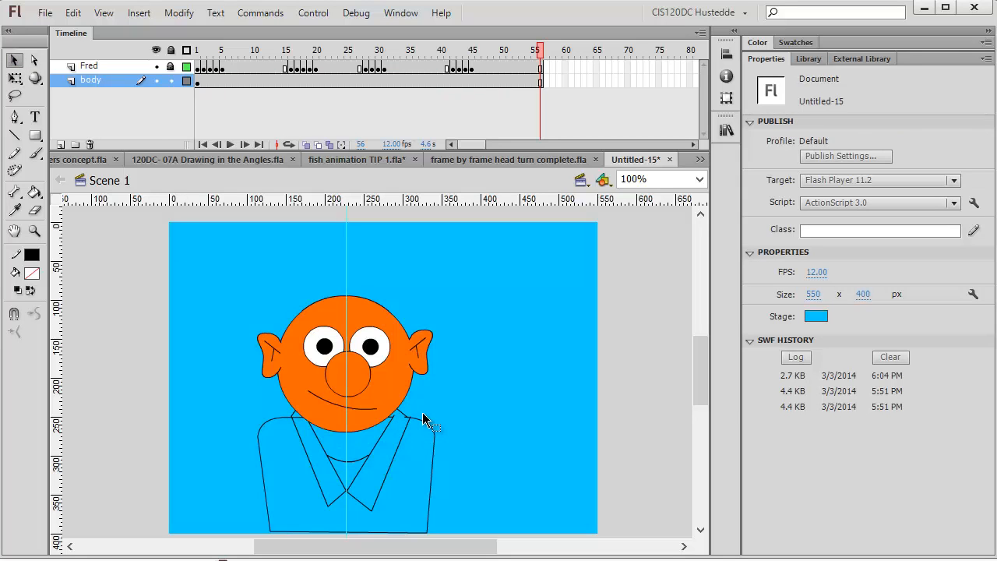
pyautogui.moveTo(404, 415); pyautogui.dragTo(408, 411)
pyautogui.click(406, 417)
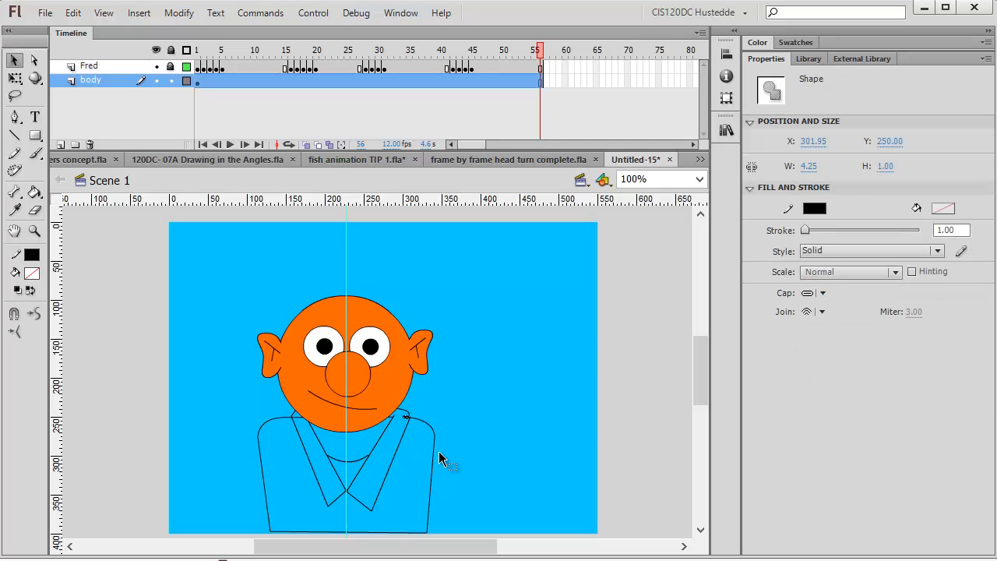
pyautogui.click(438, 451)
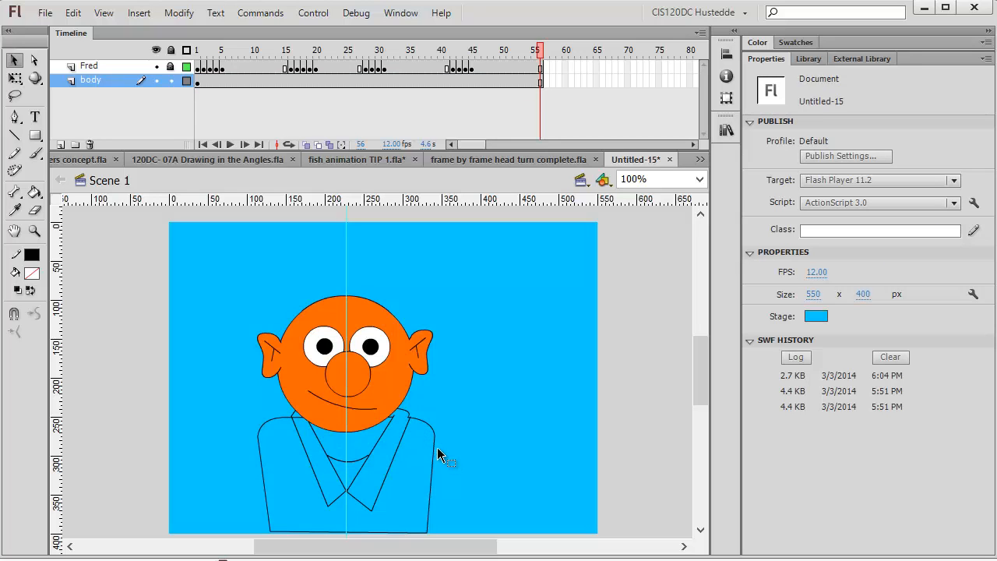
pyautogui.click(300, 423)
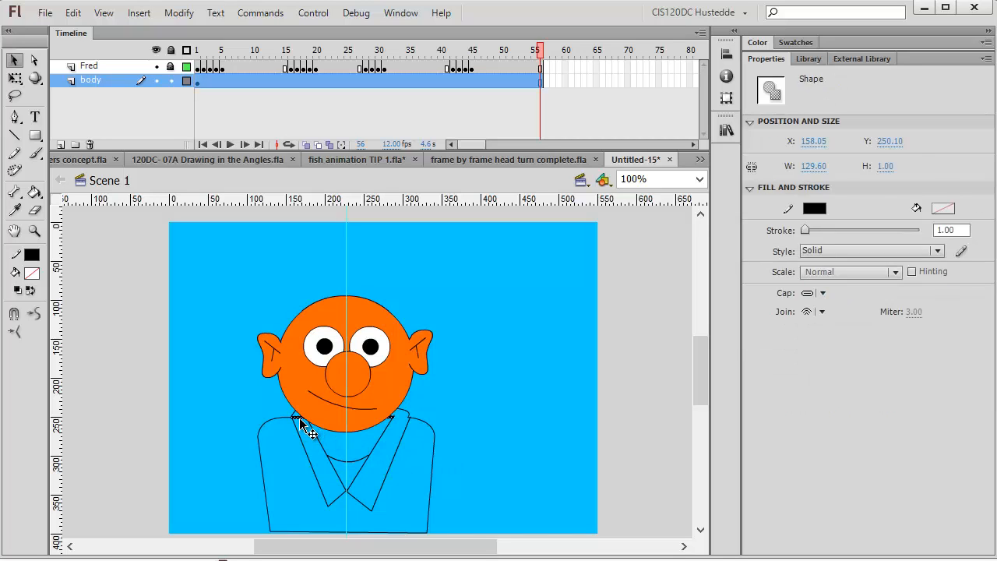
pyautogui.press('Delete')
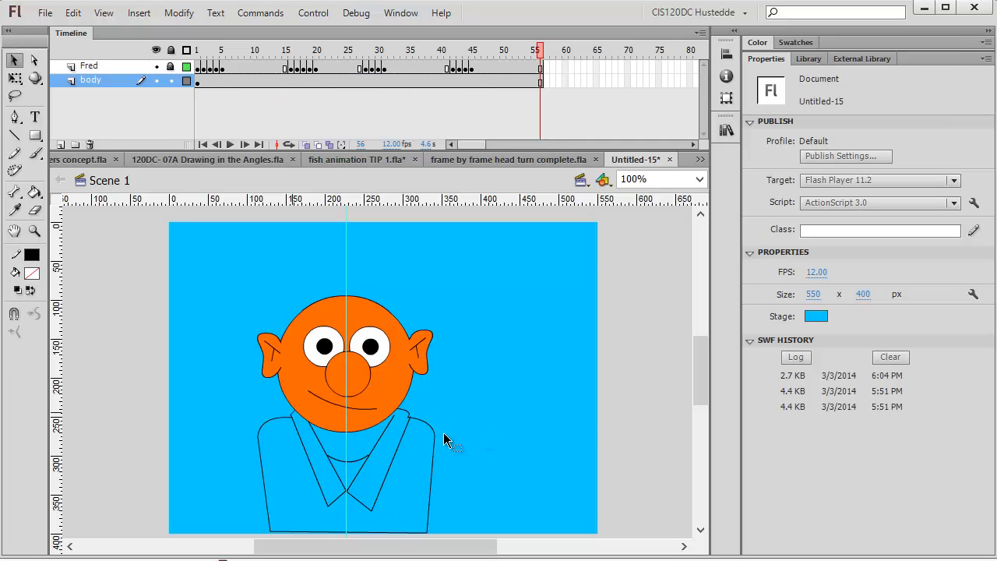
# Draw a short sleeve outline with three straight lines extending from the torso's right-hand shoulder.
pyautogui.click(14, 135)
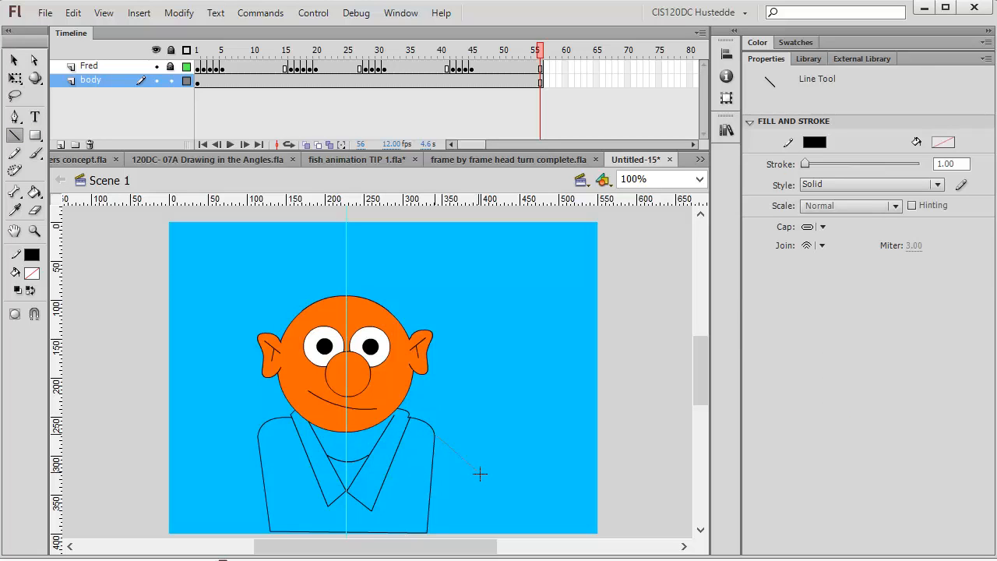
pyautogui.moveTo(483, 465); pyautogui.dragTo(483, 464)
pyautogui.moveTo(477, 513); pyautogui.dragTo(476, 511)
pyautogui.moveTo(476, 511); pyautogui.dragTo(448, 507)
# Bend the sleeve's underside upwards and its top and cuff lines outwards into curves.
pyautogui.click(14, 60)
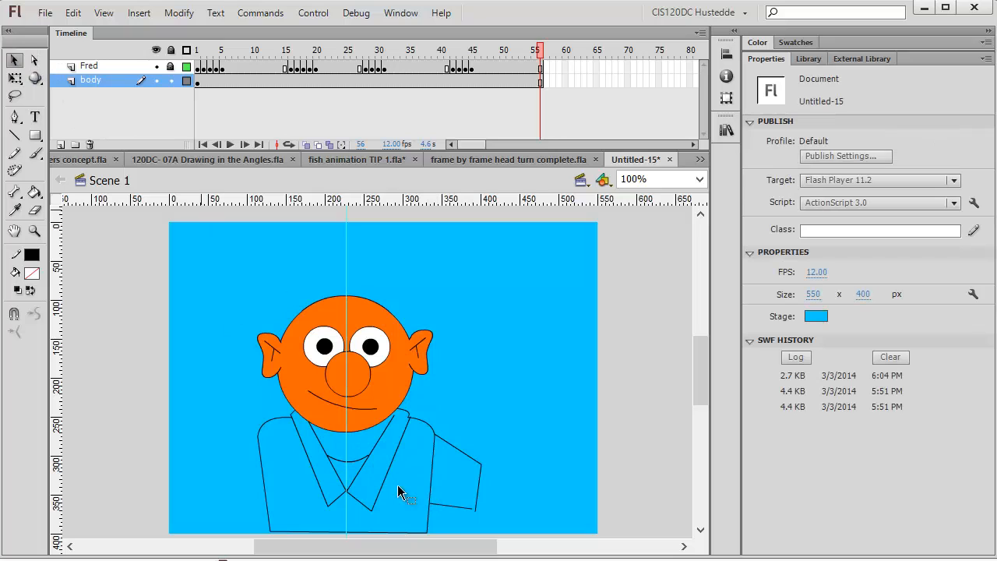
pyautogui.doubleClick(454, 507)
pyautogui.click(457, 516)
pyautogui.moveTo(455, 507); pyautogui.dragTo(456, 500)
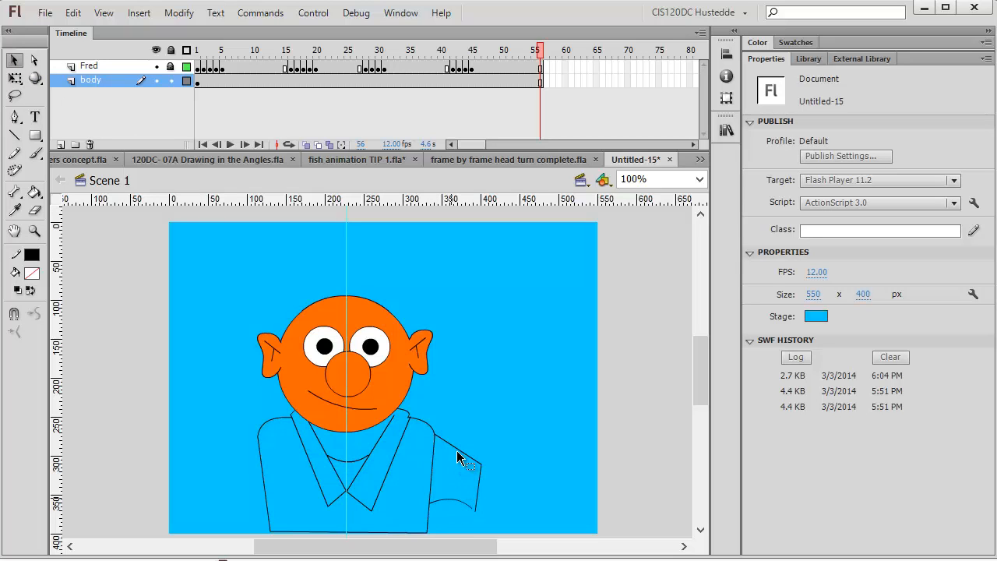
pyautogui.moveTo(458, 454)
pyautogui.mouseDown()
pyautogui.moveTo(474, 490)
pyautogui.moveTo(484, 485)
pyautogui.mouseUp()
pyautogui.doubleClick(481, 489)
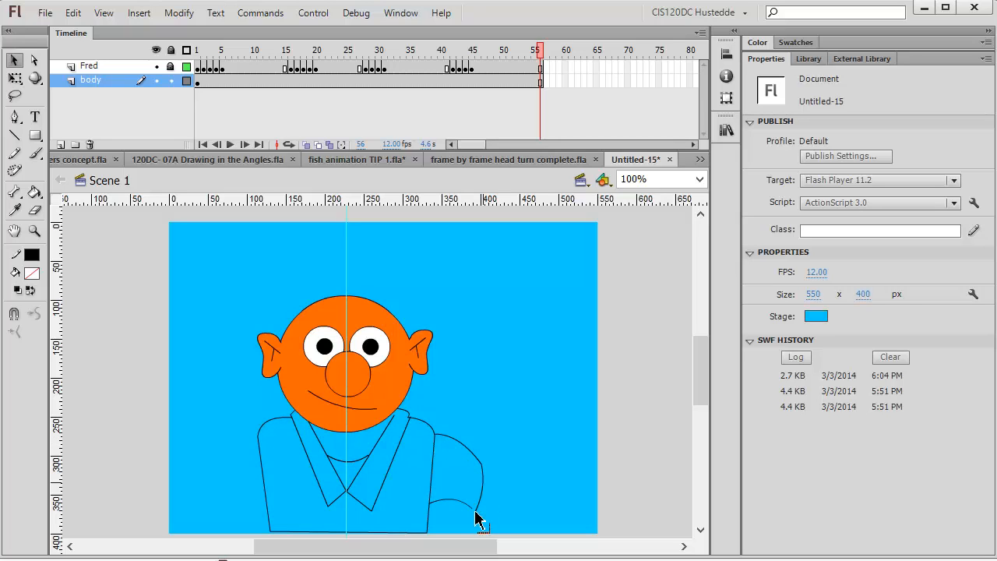
# Draw the arm's outline below the right-hand sleeve with straight lines and adjust the sleeve's lower corner to meet it.
pyautogui.click(14, 136)
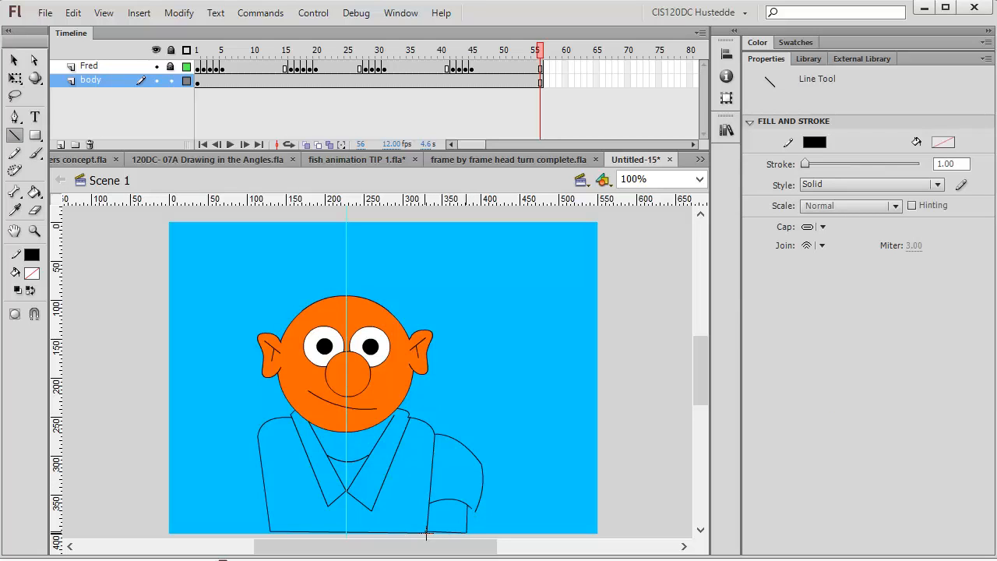
pyautogui.click(13, 60)
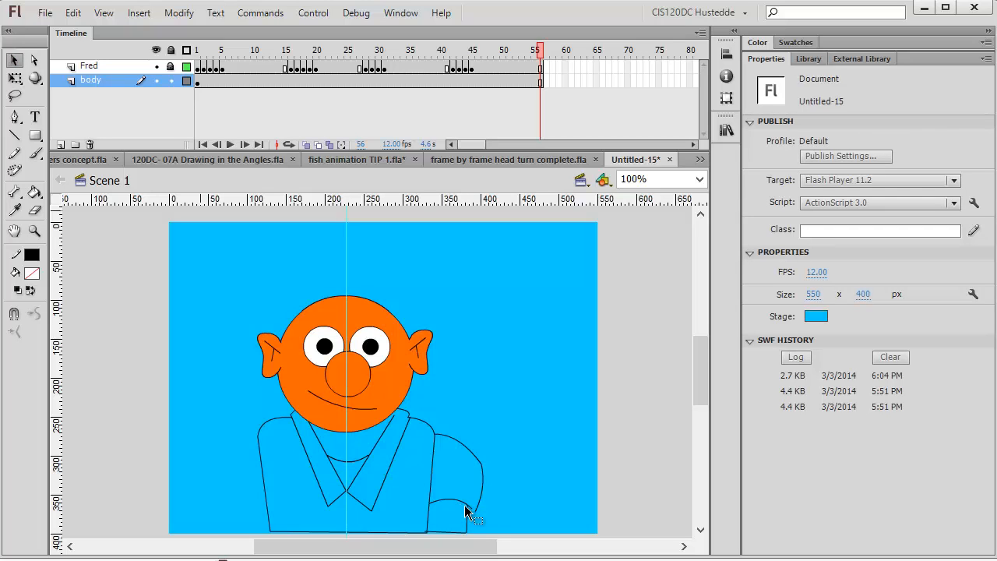
pyautogui.moveTo(477, 520); pyautogui.dragTo(474, 517)
# Duplicate the complete right-hand sleeve and arm outline and place the copy on the empty stage area beside the head.
pyautogui.click(460, 450)
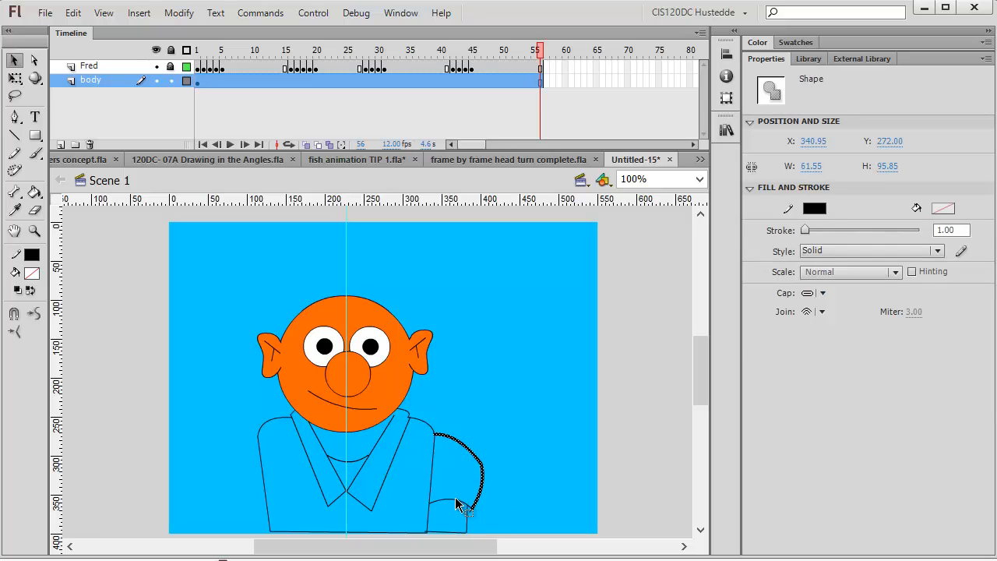
pyautogui.keyDown('shift'); pyautogui.click(470, 518); pyautogui.keyUp('shift')
pyautogui.keyDown('shift'); pyautogui.click(469, 522); pyautogui.keyUp('shift')
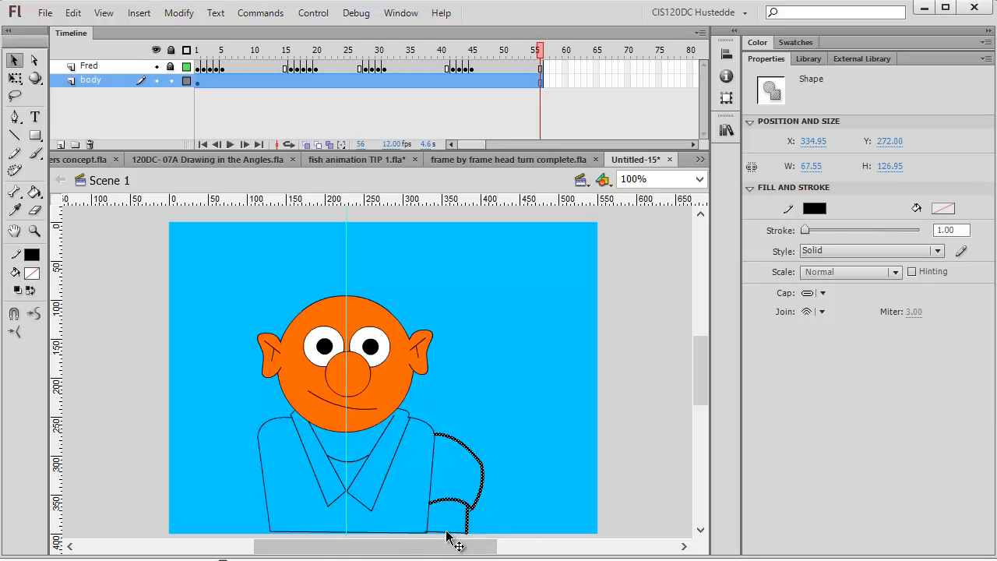
pyautogui.keyDown('shift'); pyautogui.click(454, 533); pyautogui.keyUp('shift')
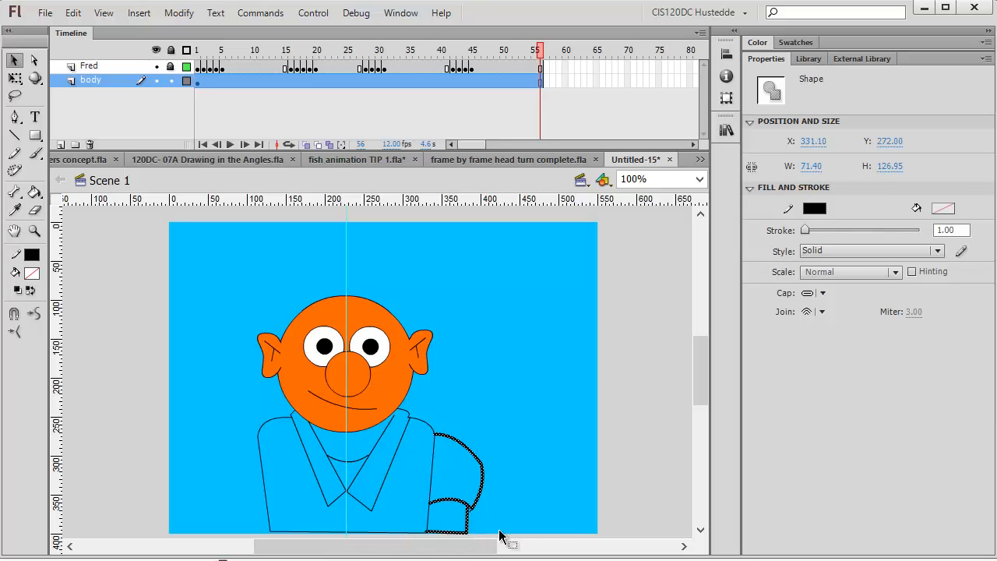
pyautogui.click(504, 488)
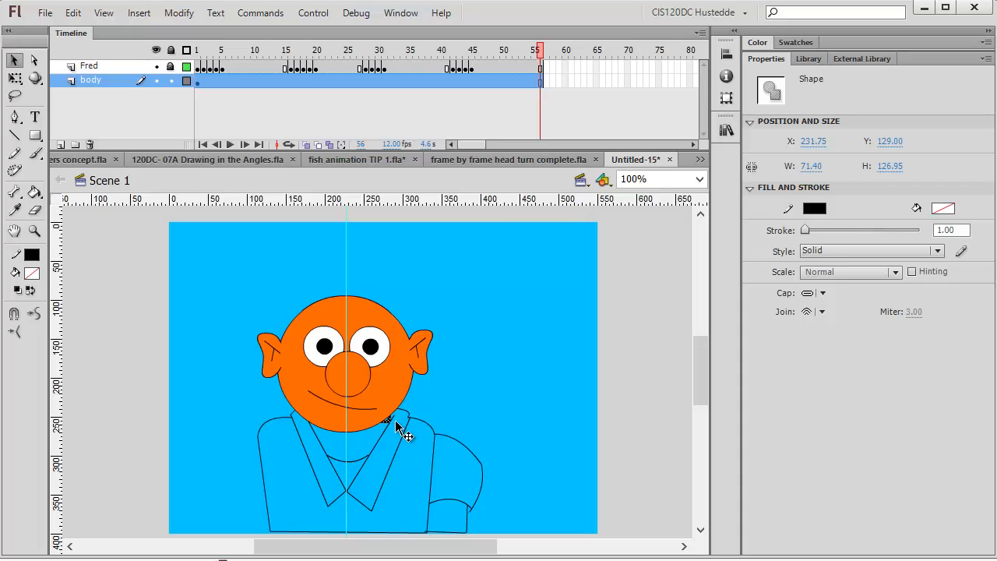
pyautogui.moveTo(400, 427); pyautogui.dragTo(538, 396)
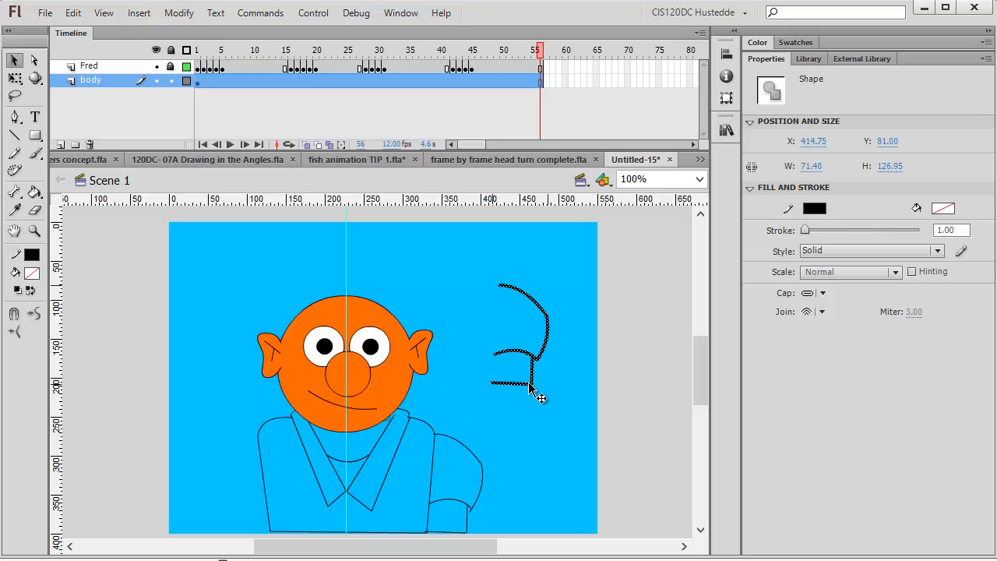
# Flip the copied sleeve and arm outline horizontally and attach it to the torso's left-hand shoulder.
pyautogui.click(184, 12)
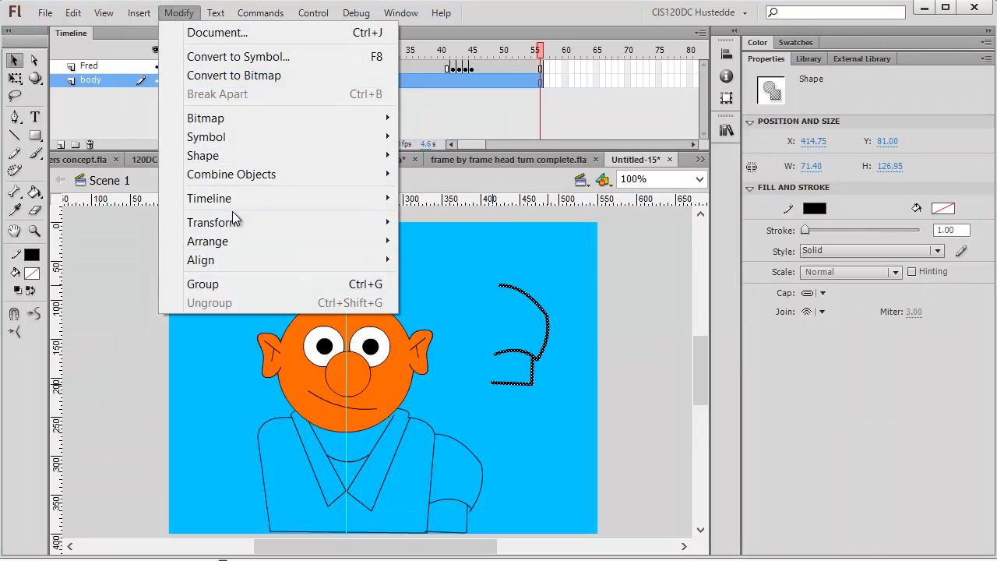
pyautogui.moveTo(292, 223)
pyautogui.click(507, 401)
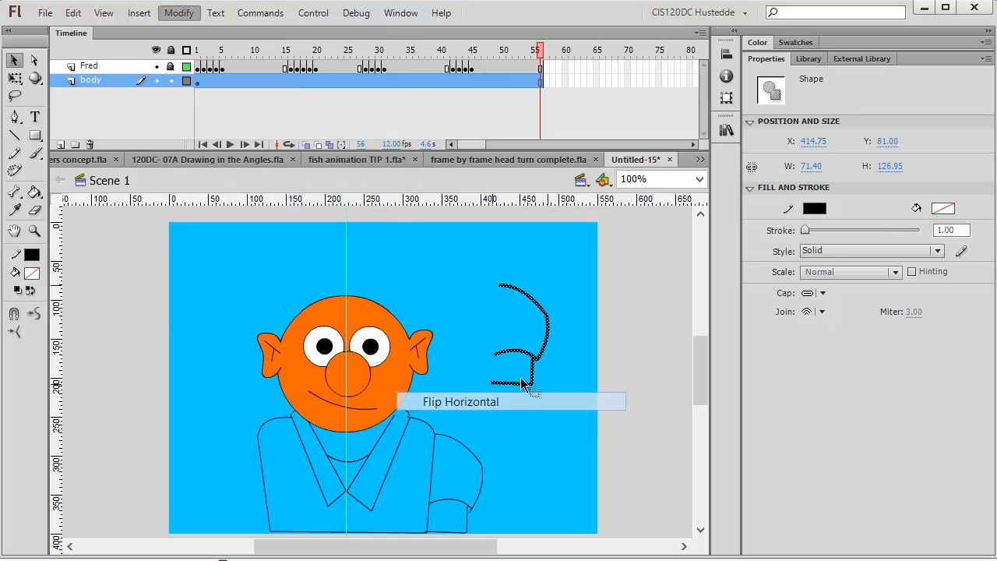
pyautogui.moveTo(522, 294); pyautogui.dragTo(245, 446)
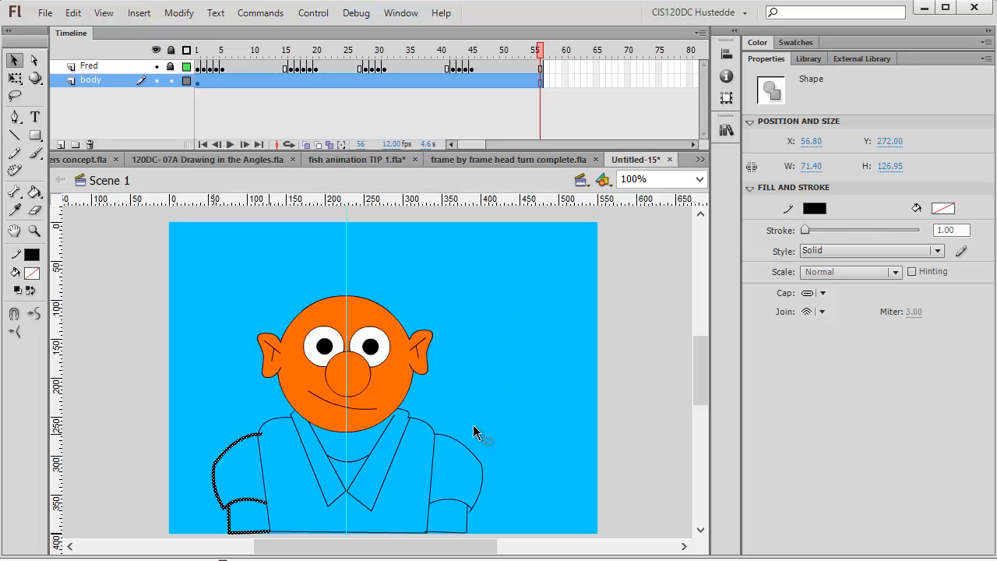
# Delete the short line segment of the left-hand sleeve that overshoots the shoulder.
pyautogui.click(527, 430)
pyautogui.click(260, 434)
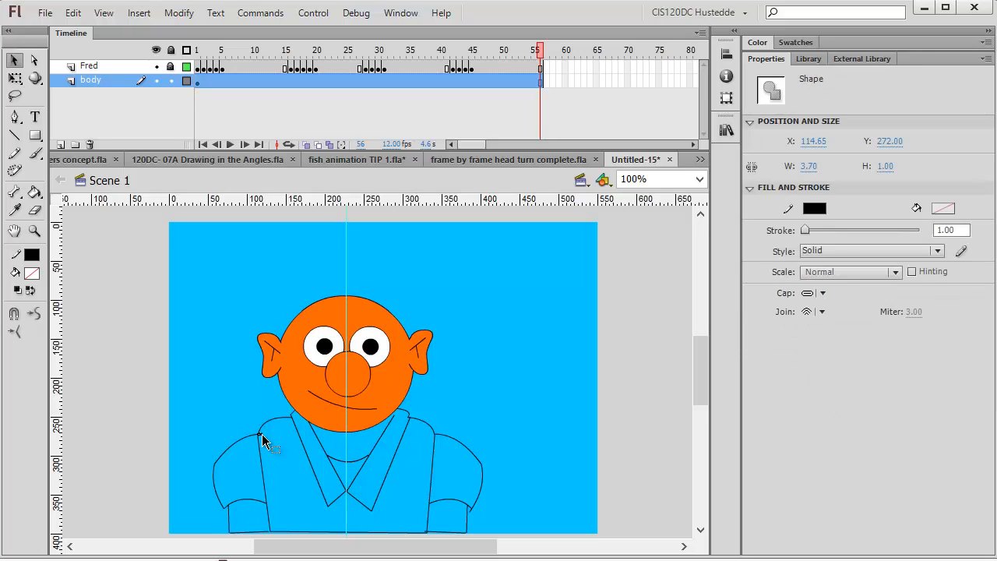
pyautogui.click(397, 451)
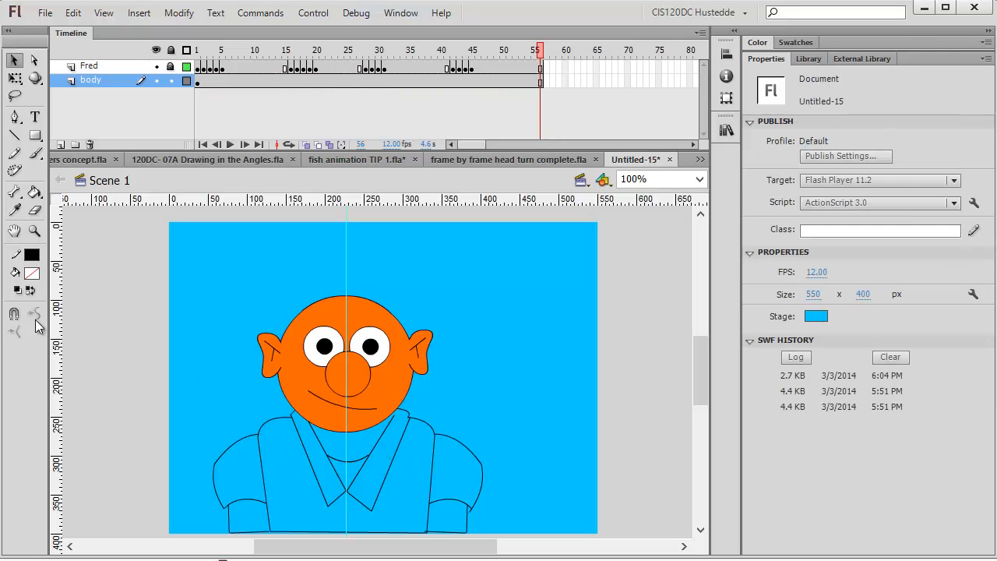
# Sample the head's orange as the fill colour and set the Paint Bucket to Close Small Gaps.
pyautogui.click(39, 278)
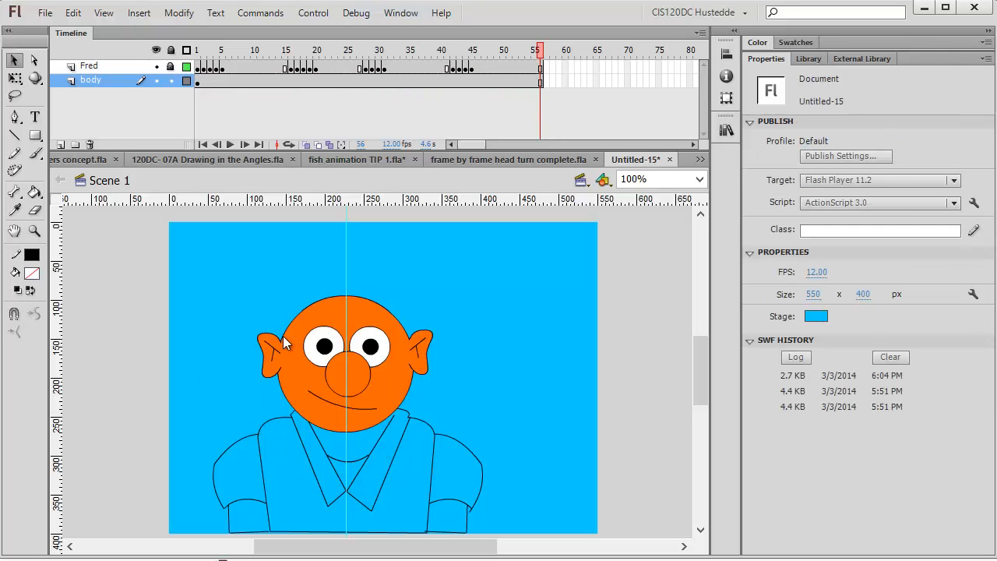
pyautogui.click(311, 309)
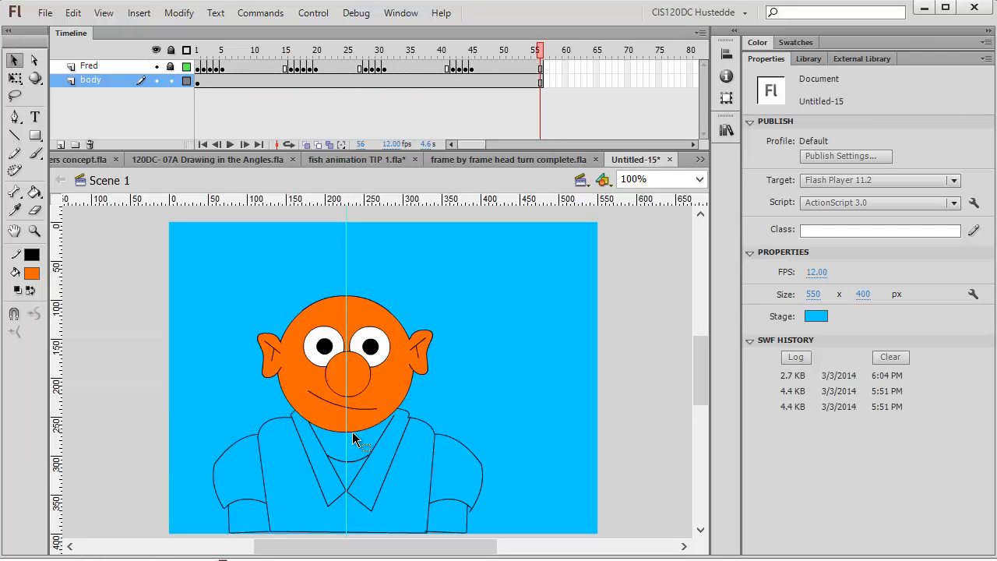
pyautogui.click(34, 193)
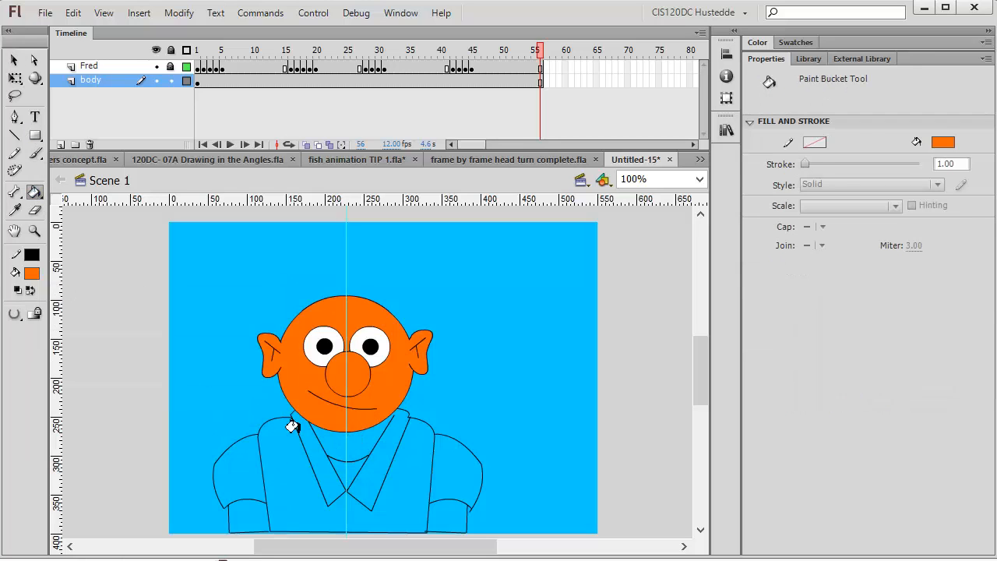
pyautogui.click(15, 314)
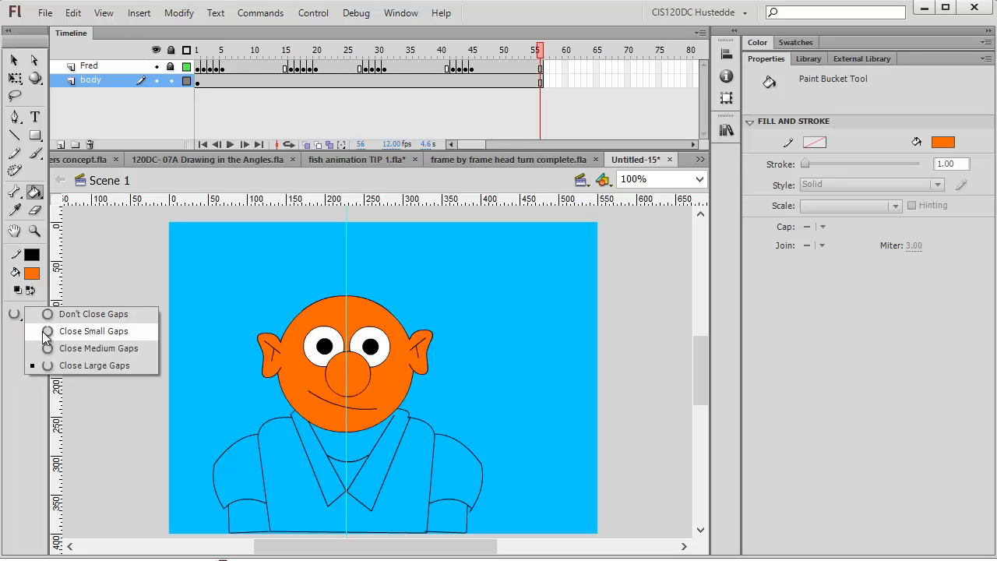
pyautogui.click(45, 333)
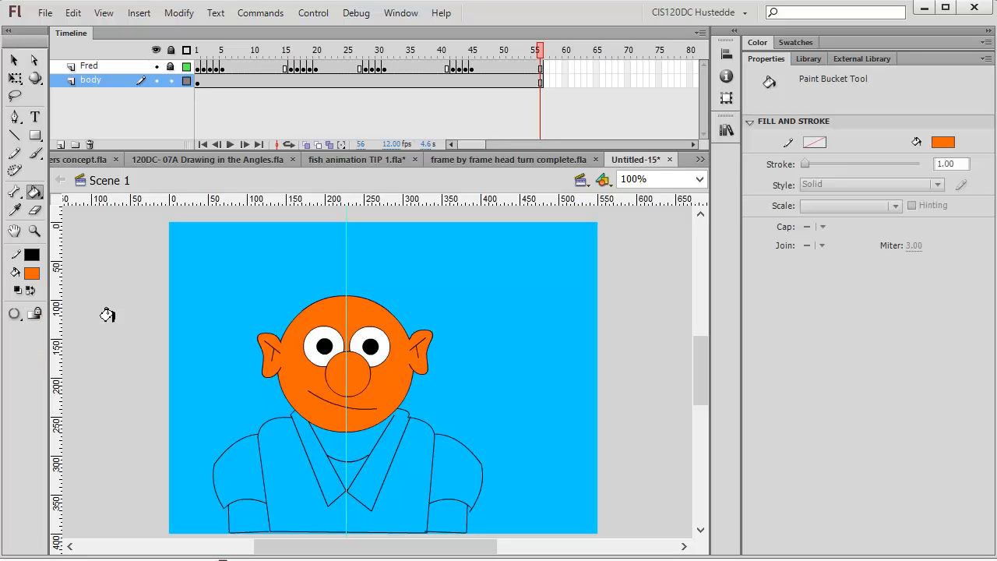
# Change the Paint Bucket's gap size to a larger option than Close Small Gaps.
pyautogui.click(14, 62)
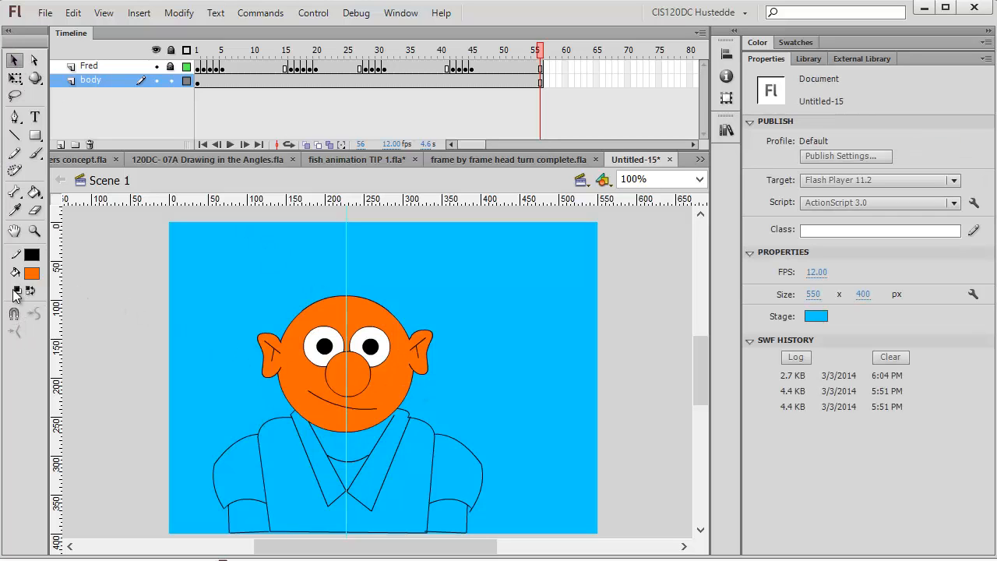
pyautogui.click(34, 193)
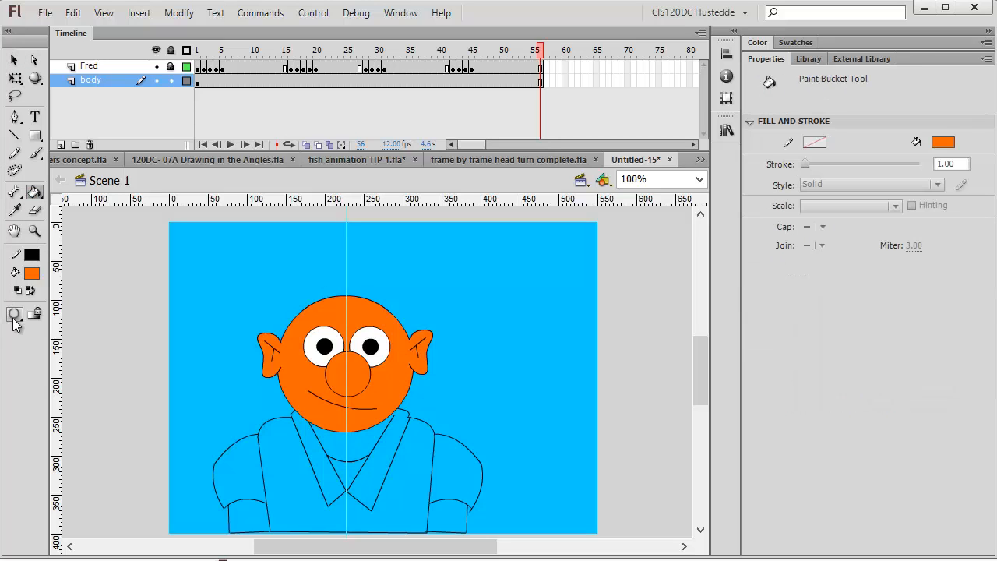
pyautogui.click(14, 314)
pyautogui.click(47, 349)
pyautogui.click(13, 60)
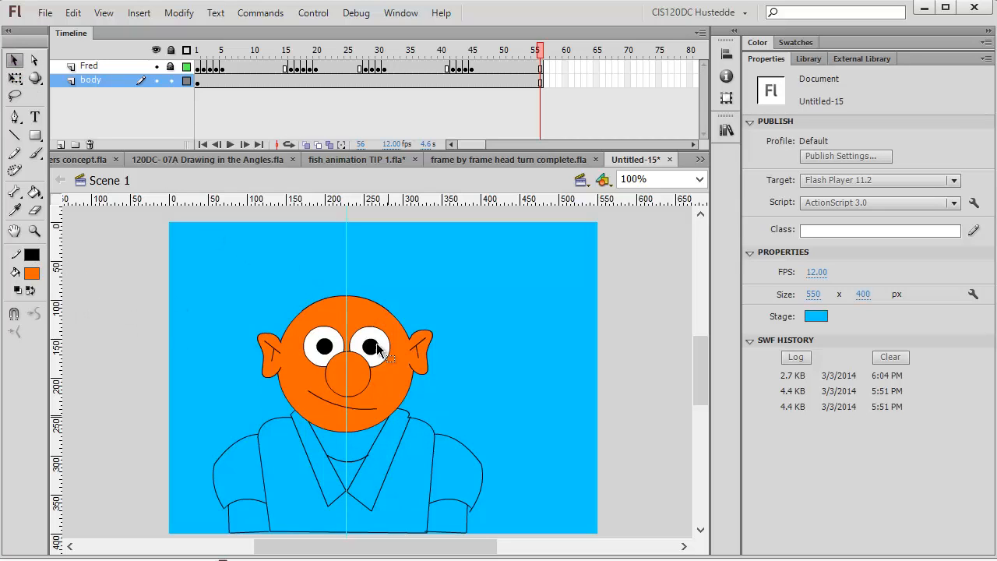
# Hide the Fred layer and close the open top of the neck and collar with straight lines.
pyautogui.click(156, 66)
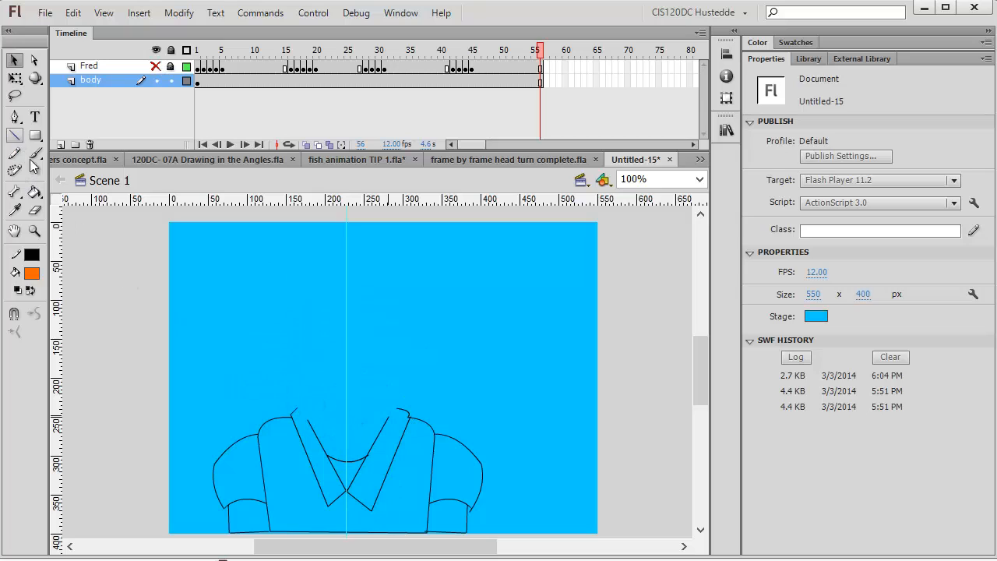
pyautogui.click(14, 134)
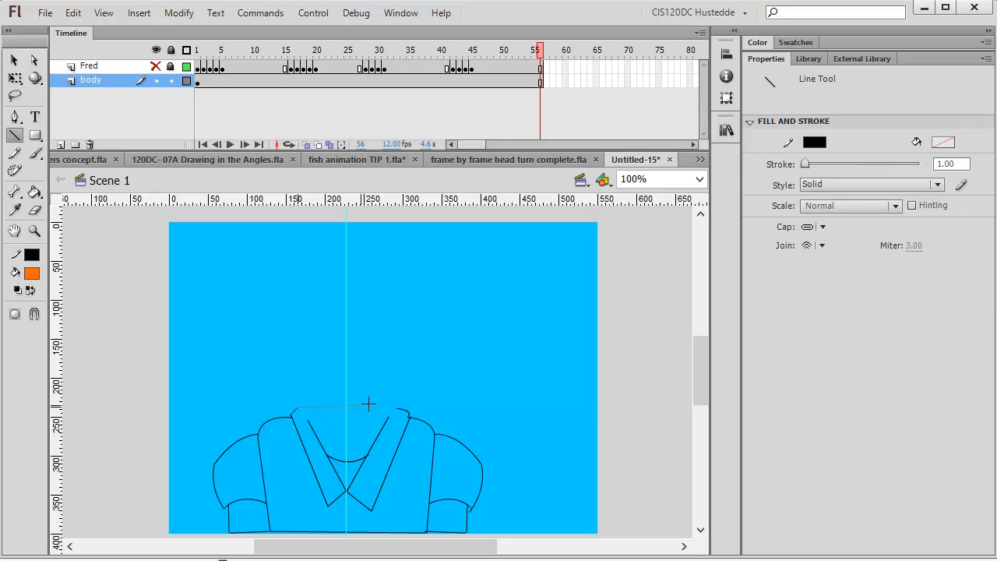
pyautogui.moveTo(369, 403); pyautogui.dragTo(403, 409)
# Fill the neck area with orange and the small undershirt triangle below it with white.
pyautogui.click(34, 192)
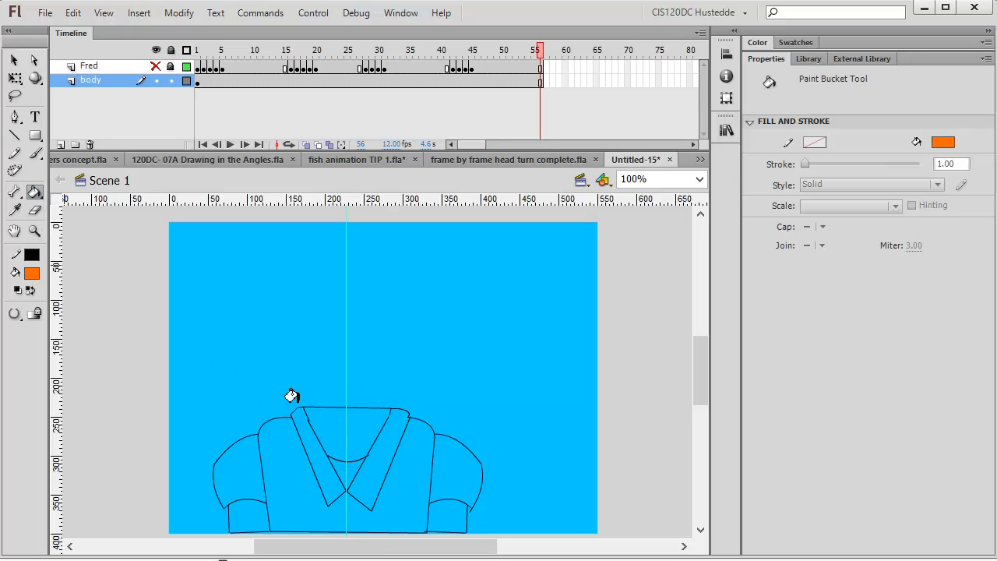
pyautogui.click(355, 427)
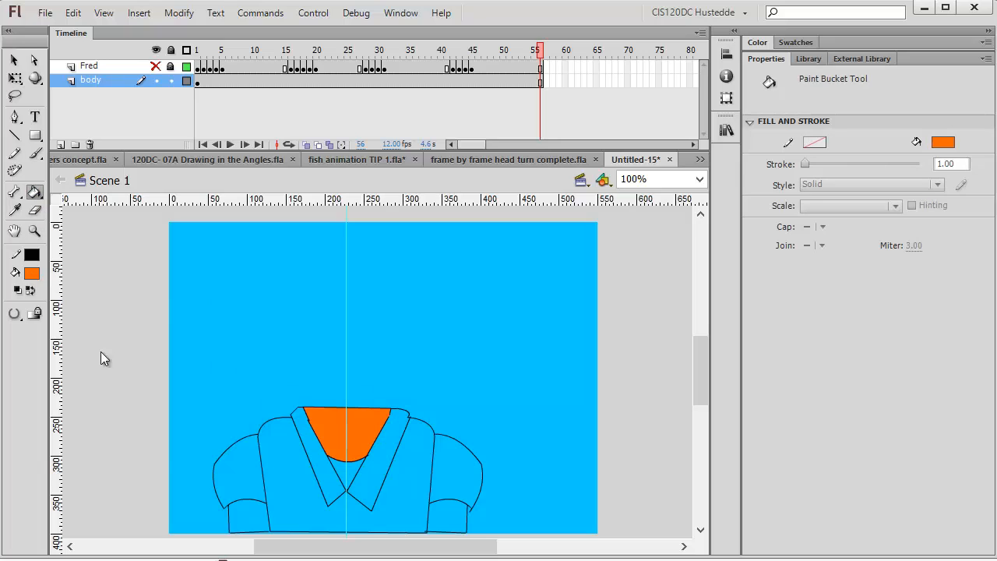
pyautogui.click(31, 273)
pyautogui.click(70, 369)
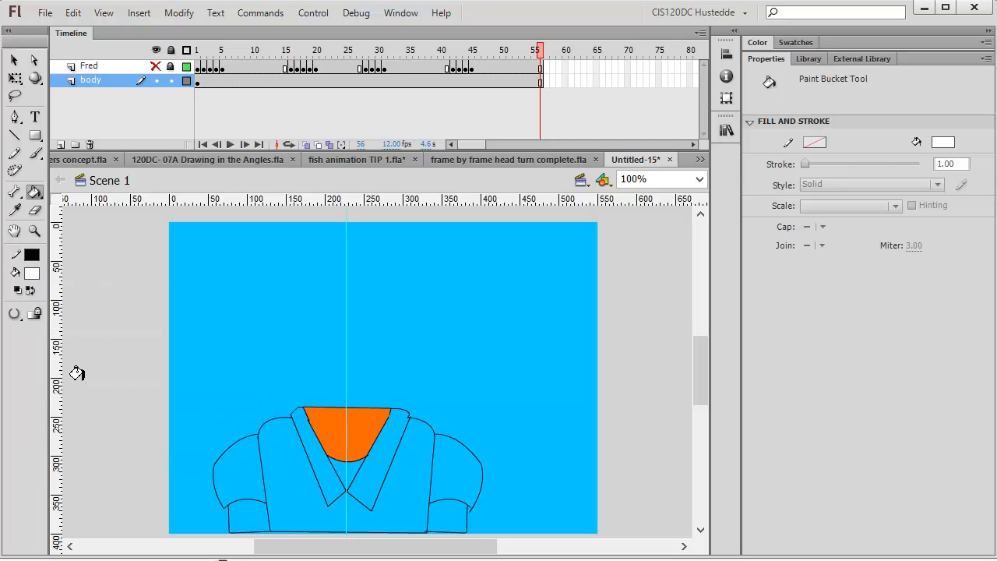
pyautogui.click(342, 475)
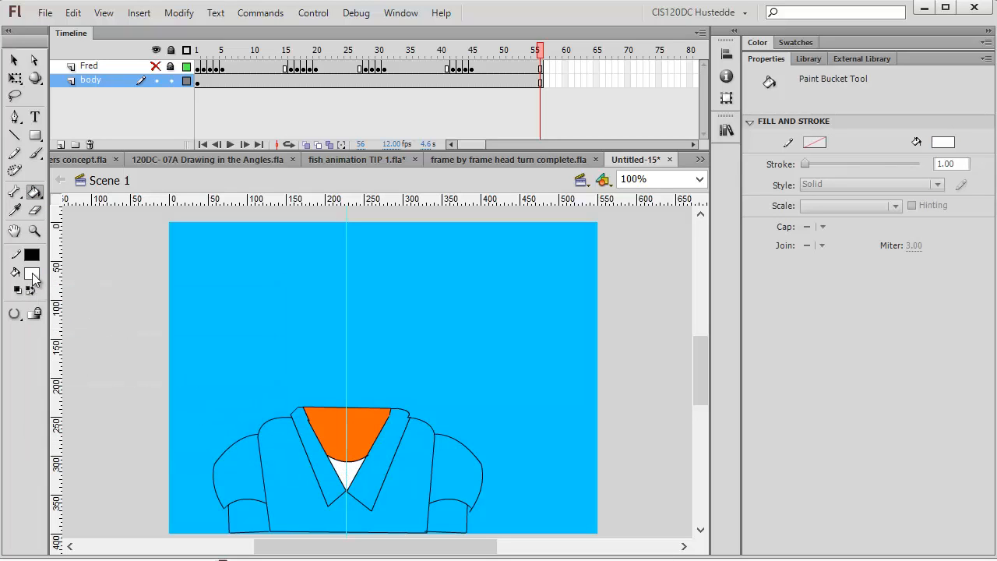
# Fill the shirt's torso and both sleeves with dark red #990033.
pyautogui.click(31, 272)
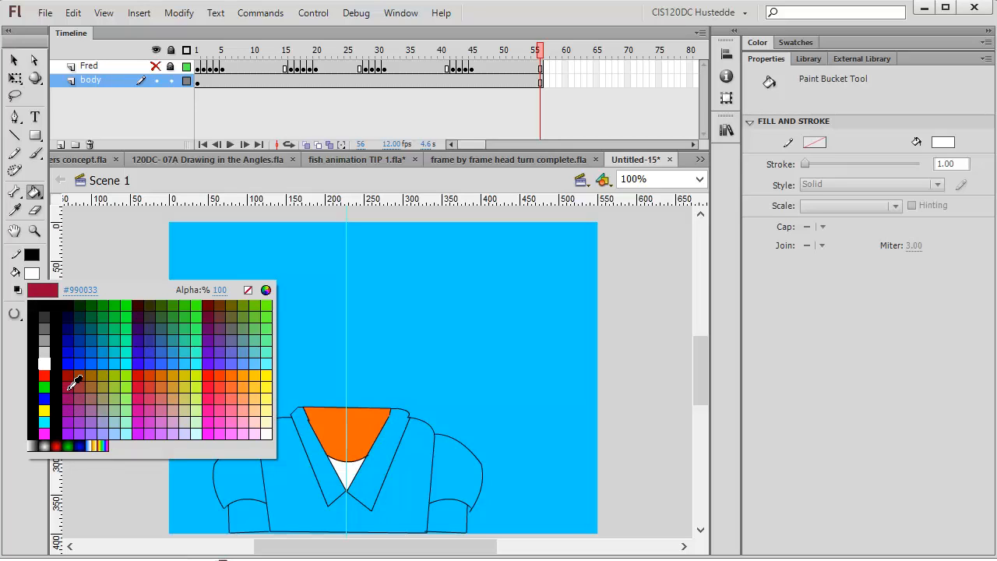
pyautogui.click(70, 387)
pyautogui.click(302, 475)
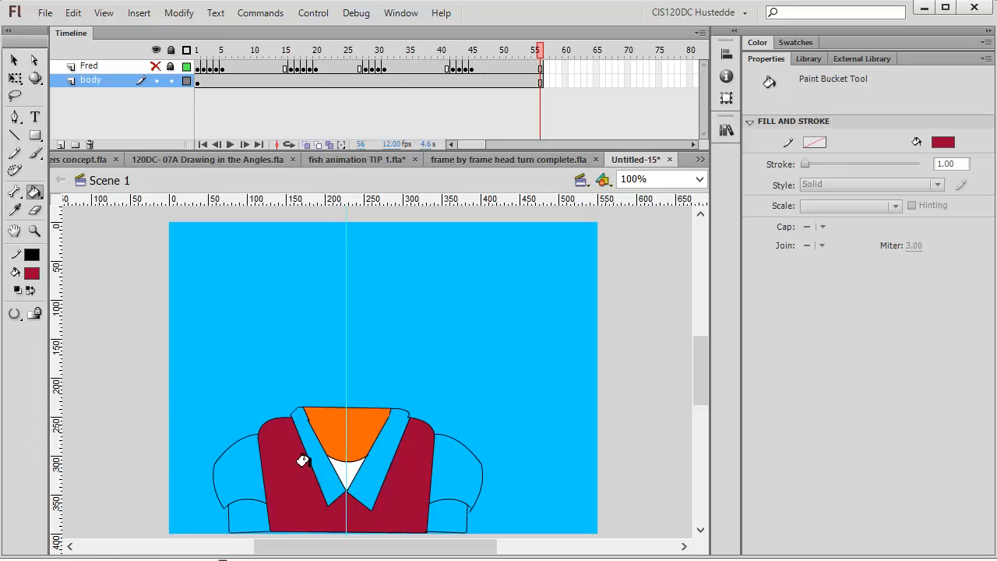
pyautogui.click(238, 464)
pyautogui.click(439, 469)
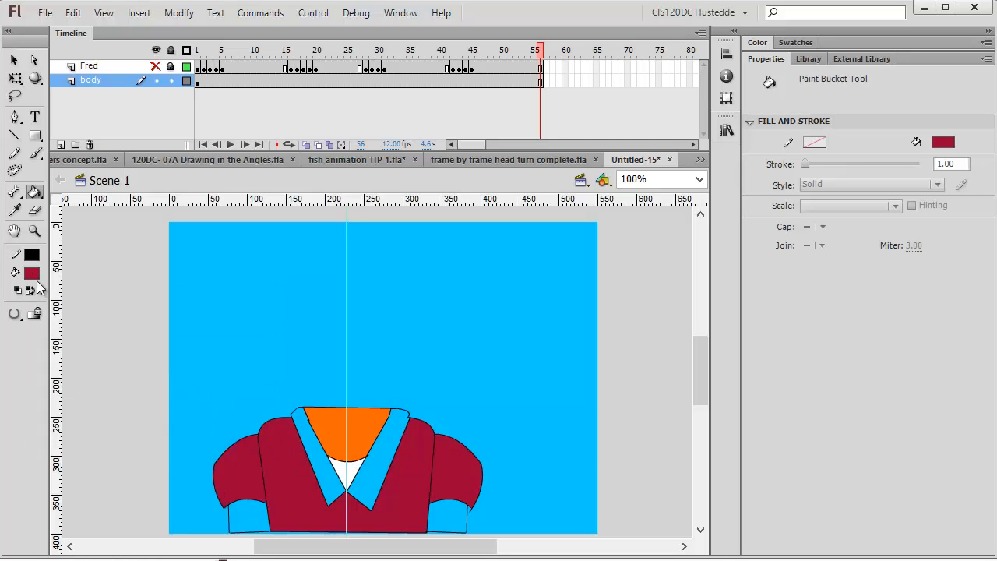
# Fill both collar flaps with the dark red swatch directly above the shirt's colour.
pyautogui.click(35, 274)
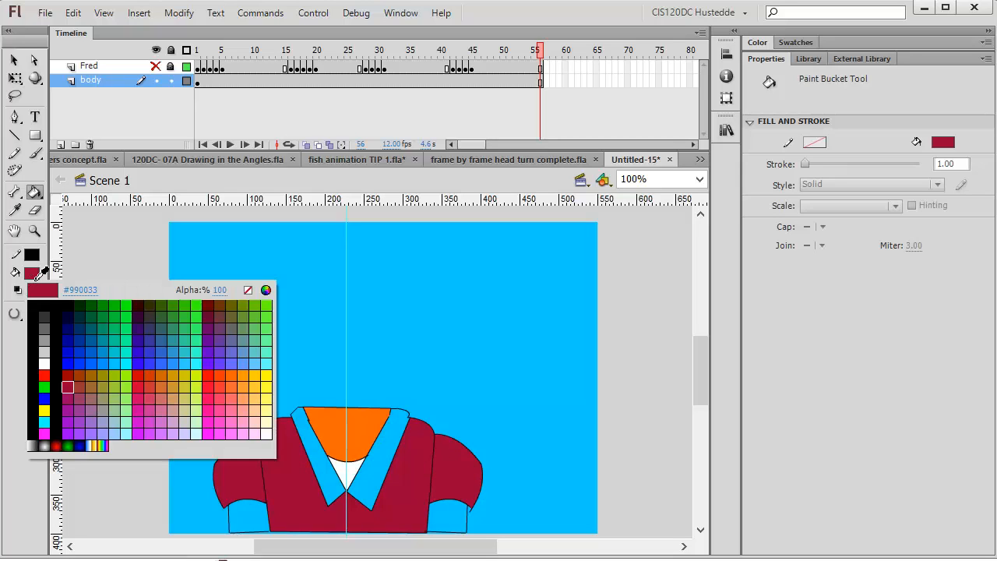
pyautogui.click(69, 377)
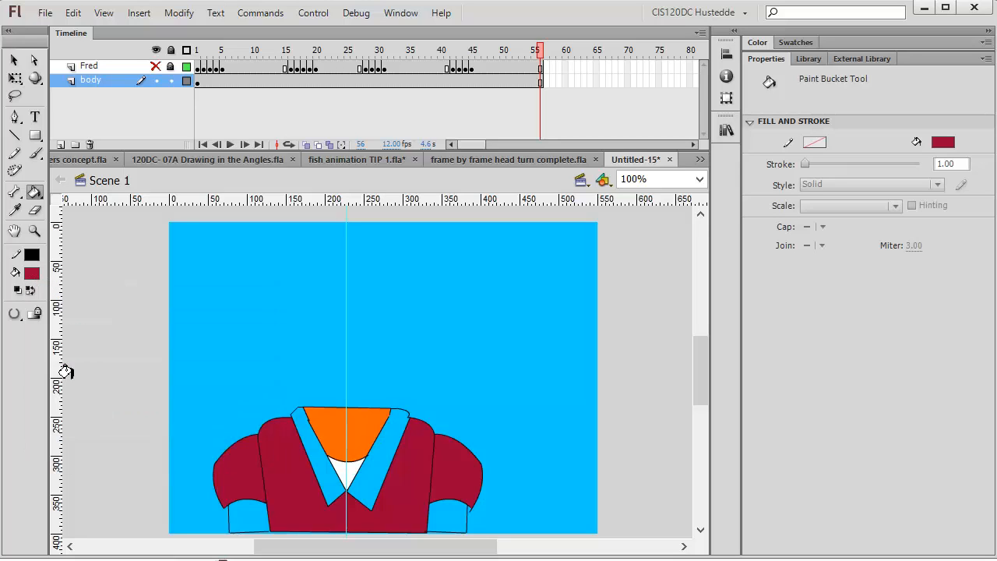
pyautogui.click(325, 469)
pyautogui.click(362, 467)
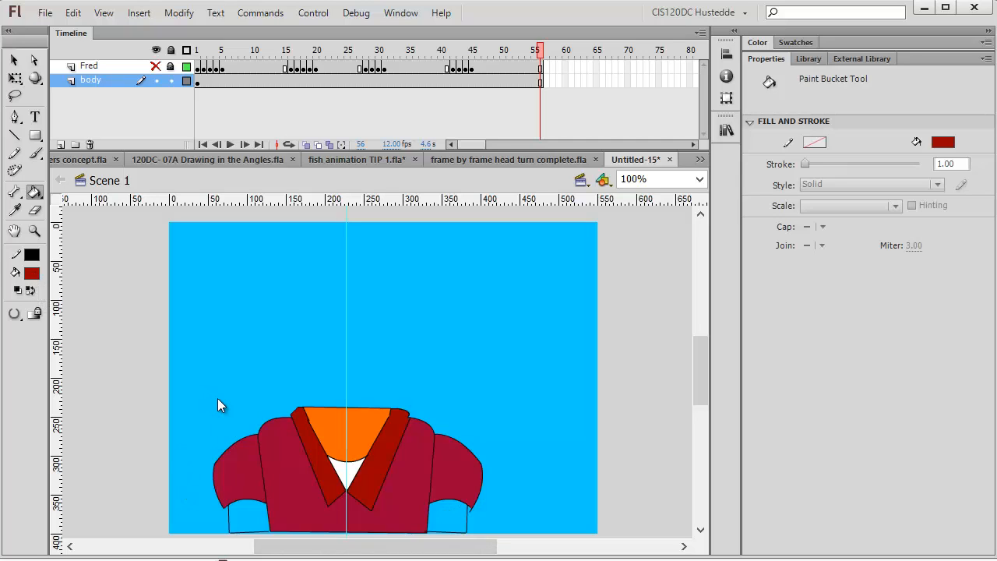
# Fill both arms with orange sampled from the neck and show the Fred layer again.
pyautogui.click(31, 273)
pyautogui.click(333, 416)
pyautogui.click(250, 515)
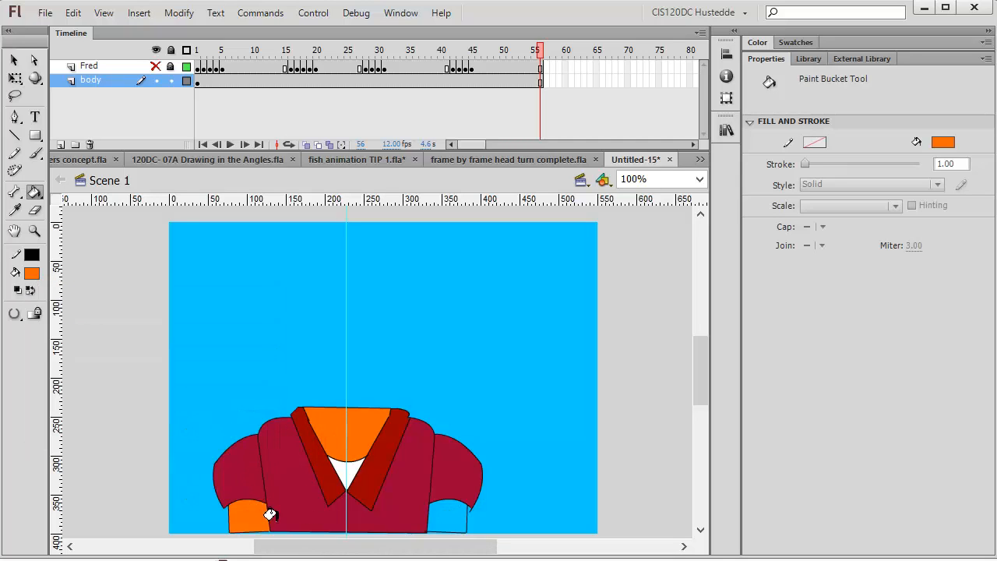
pyautogui.click(450, 517)
pyautogui.click(21, 66)
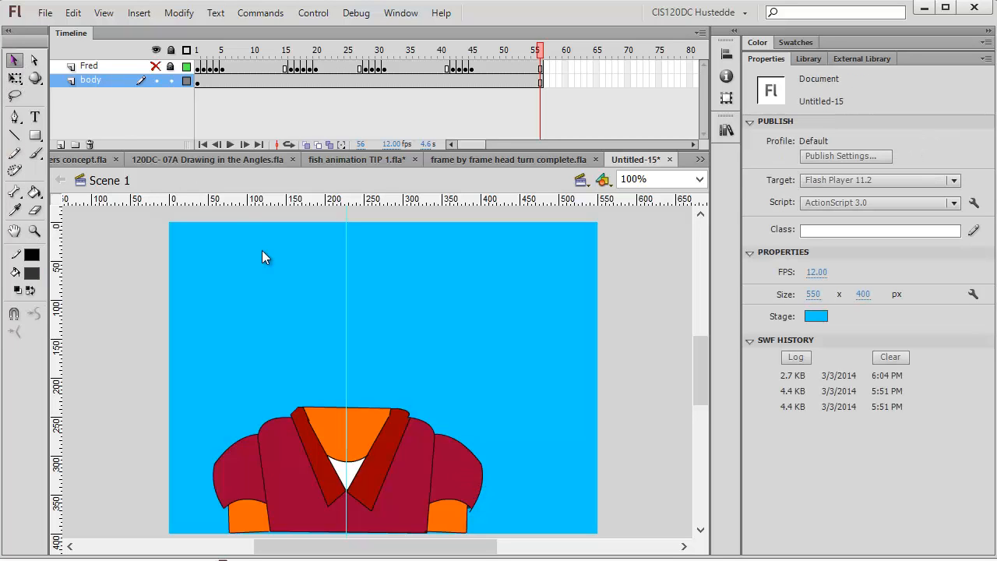
pyautogui.click(156, 67)
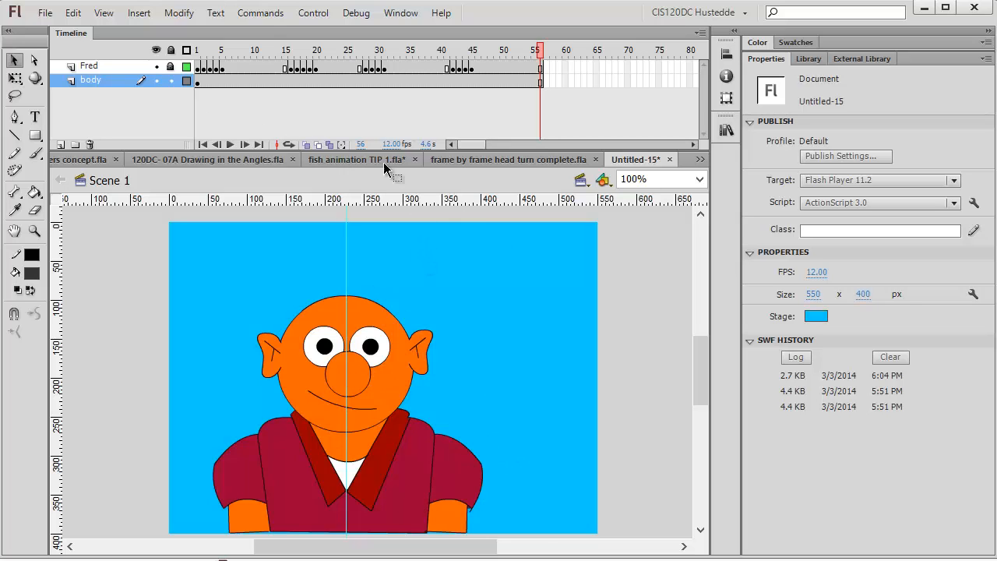
# Test the movie to preview the head turn over the finished body and close the preview.
pyautogui.click(307, 15)
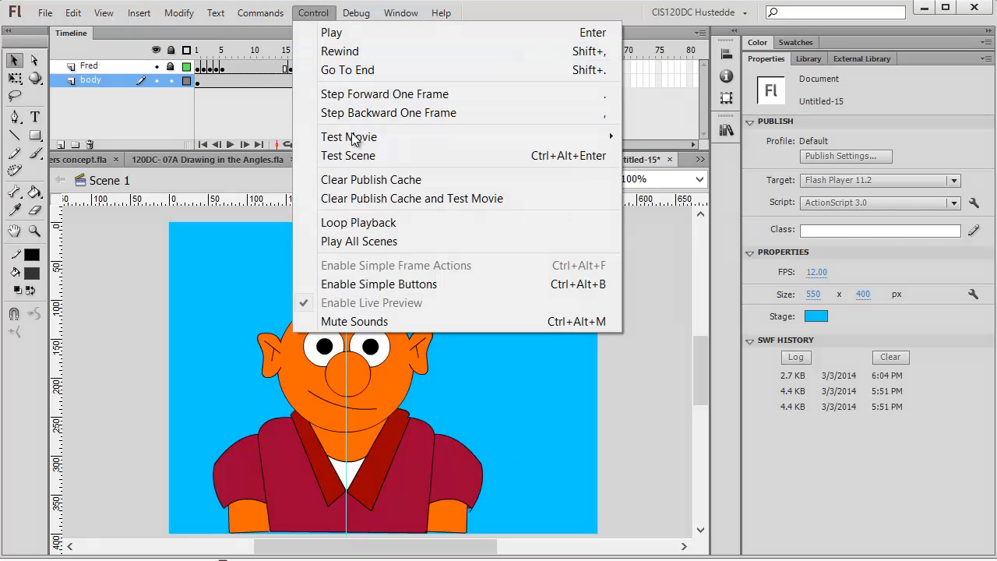
pyautogui.moveTo(384, 138)
pyautogui.click(713, 135)
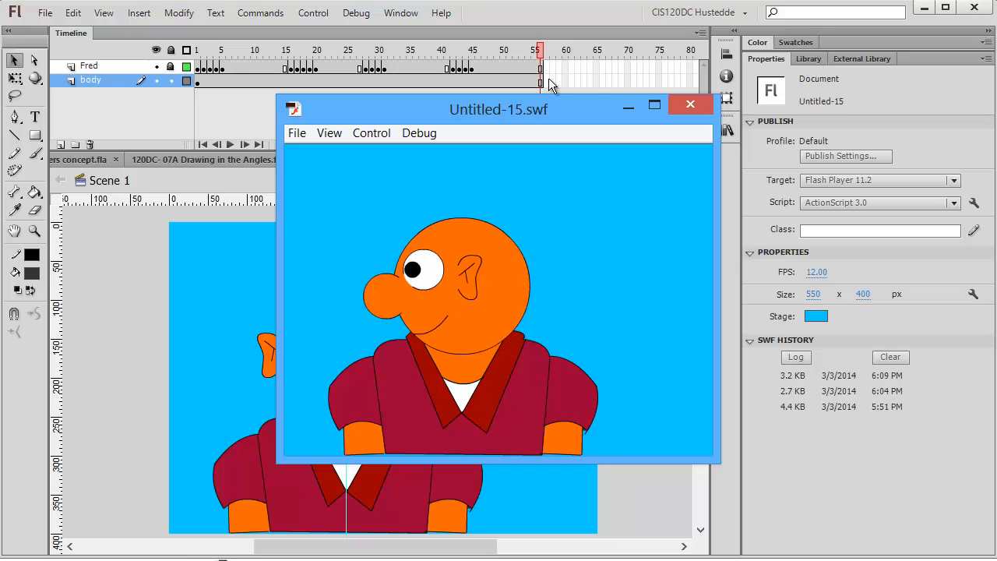
pyautogui.click(690, 104)
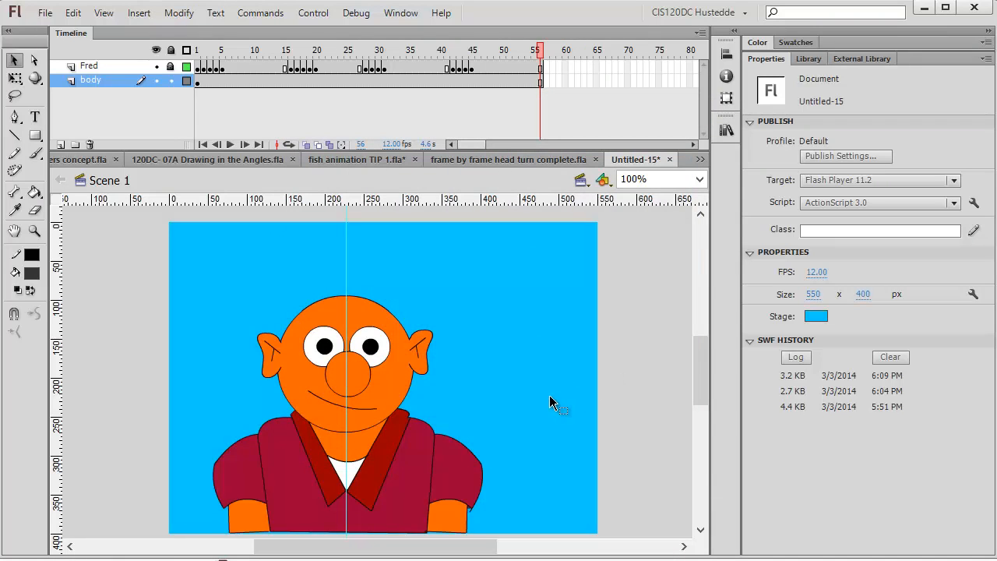
# Draw a narrow full-height pole on the stage beside the character and fill it with the white-to-black linear gradient.
pyautogui.click(35, 136)
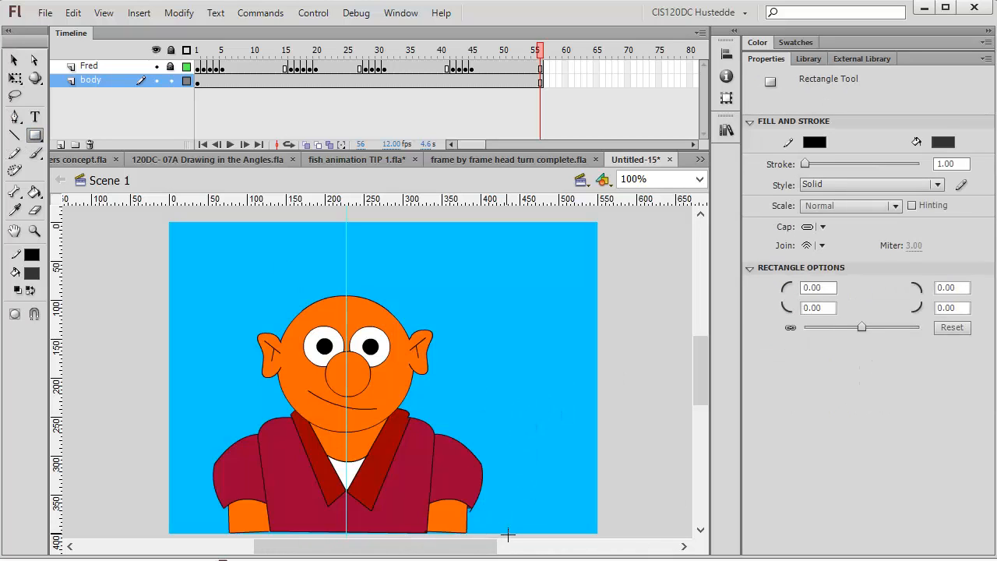
pyautogui.moveTo(508, 533); pyautogui.dragTo(551, 223)
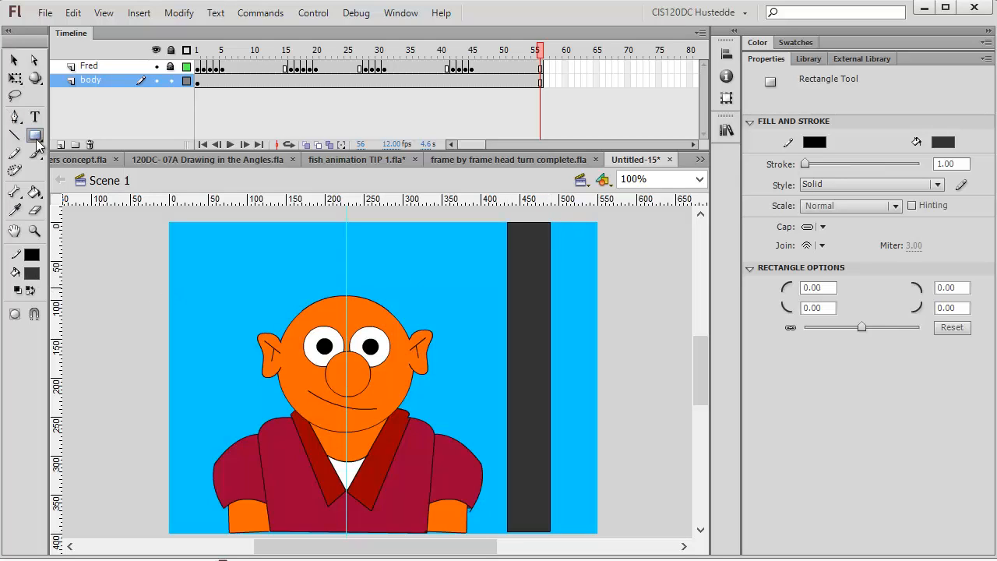
pyautogui.click(34, 273)
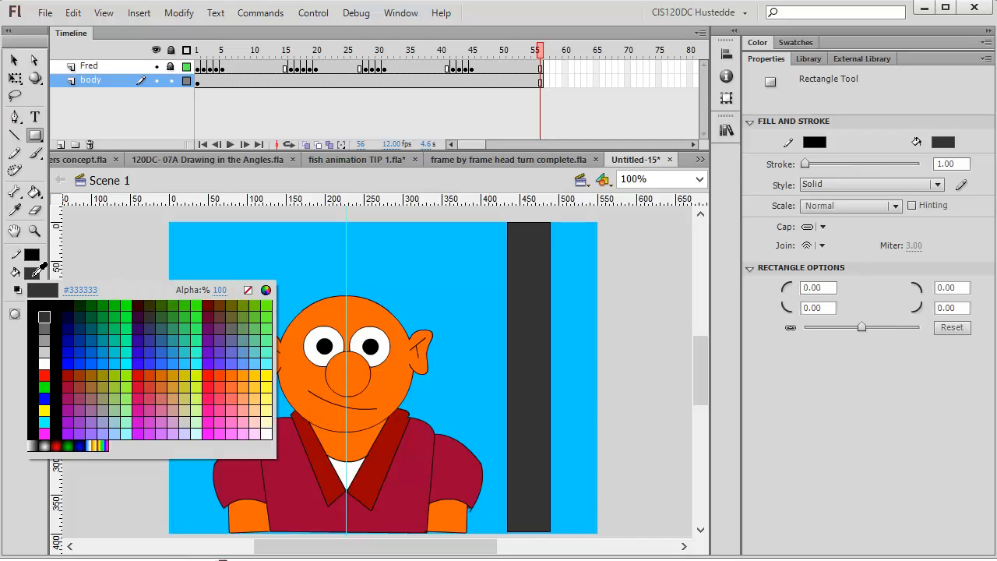
pyautogui.click(32, 448)
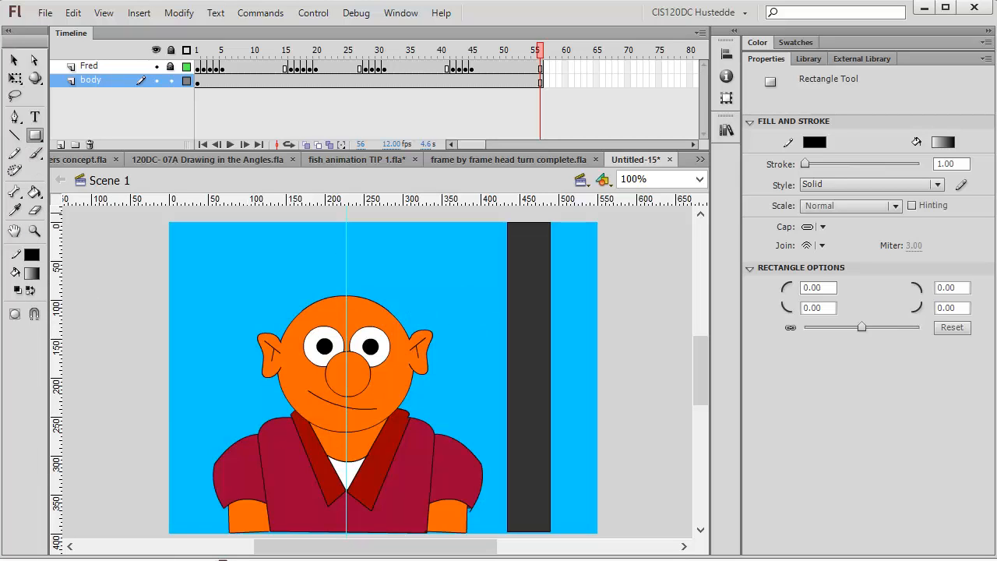
pyautogui.press('v')
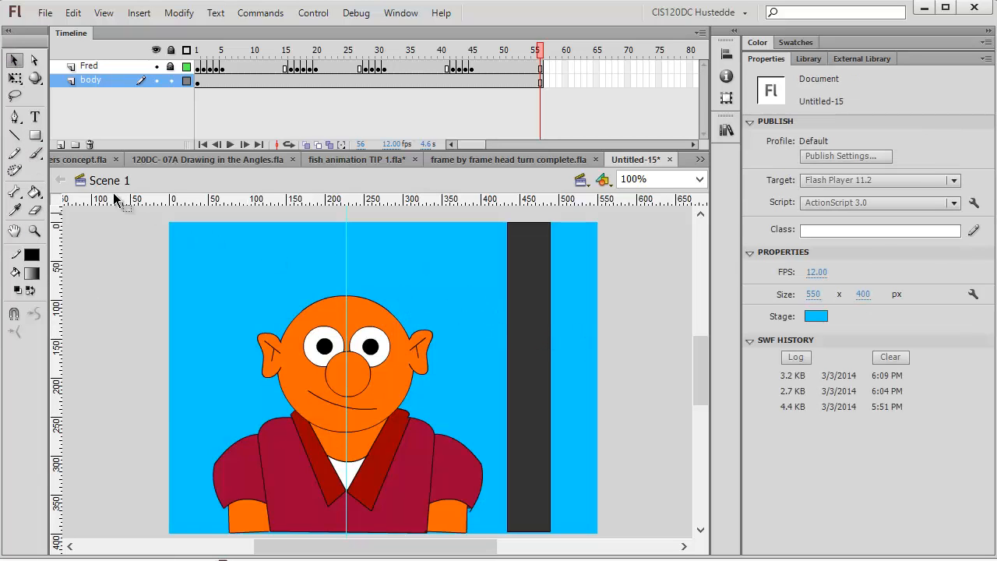
pyautogui.click(34, 192)
pyautogui.click(524, 331)
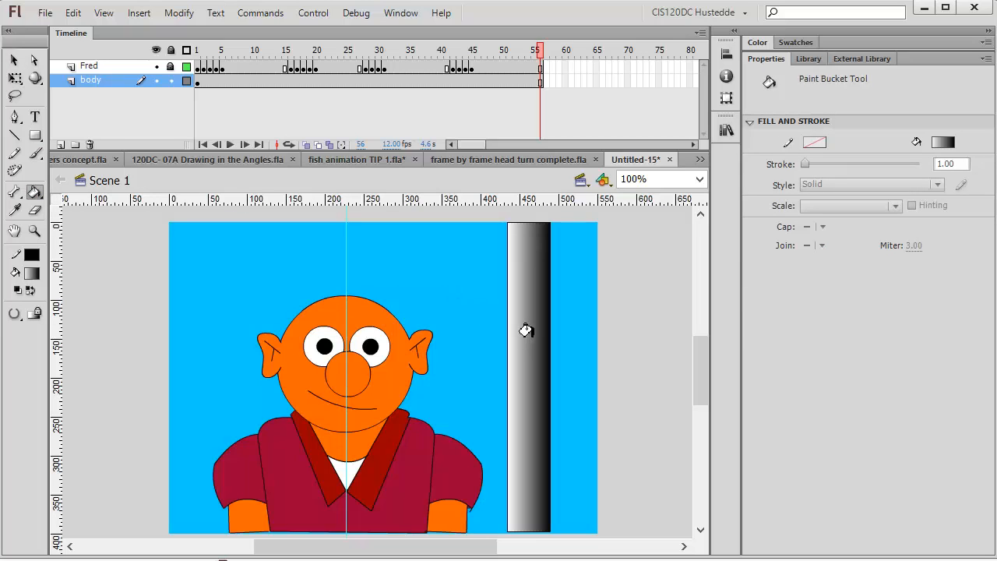
# Draw a grey sign box about 178 x 136 px across the pole's upper half and align it to the stage's right edge.
pyautogui.click(34, 135)
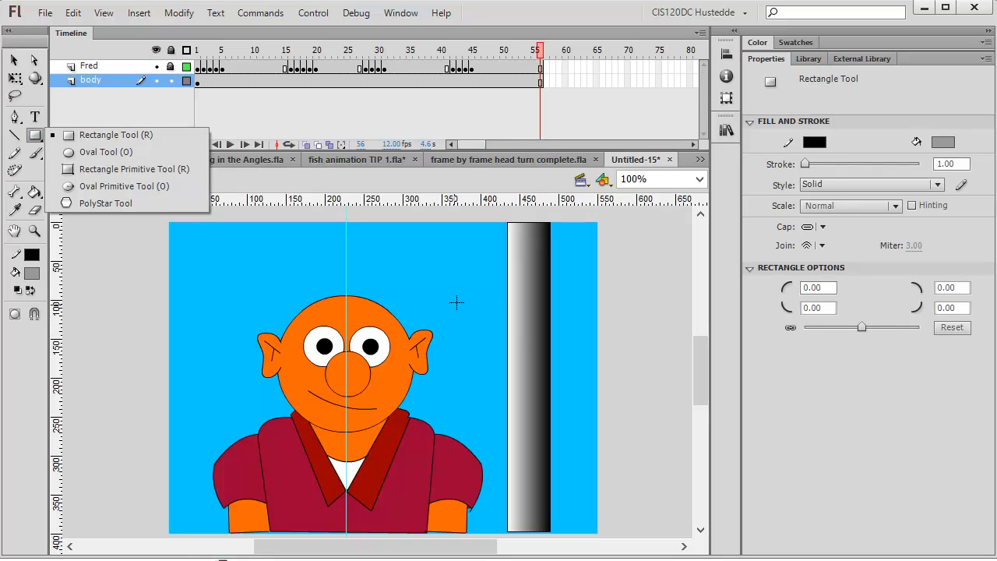
pyautogui.moveTo(458, 286); pyautogui.dragTo(597, 391)
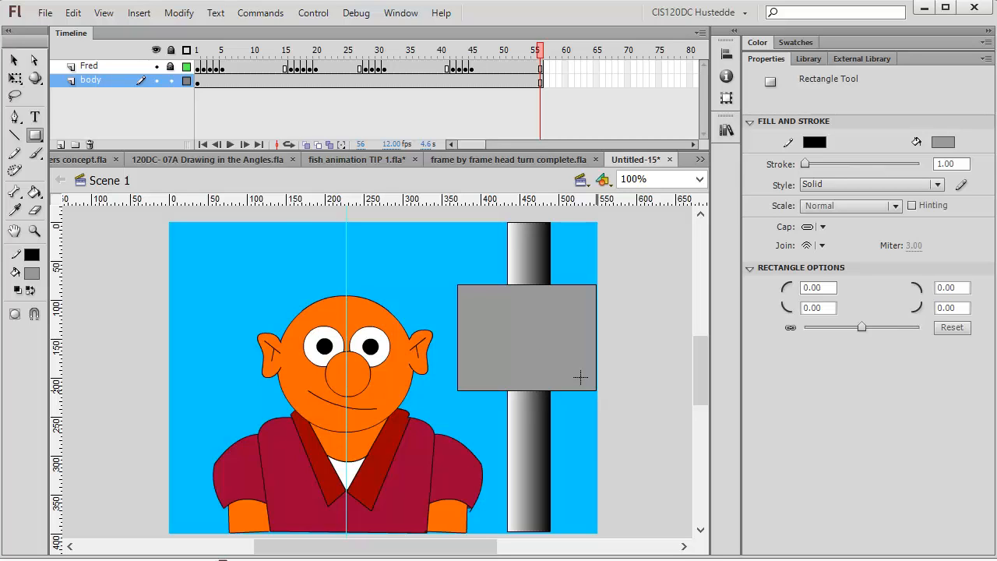
pyautogui.click(13, 60)
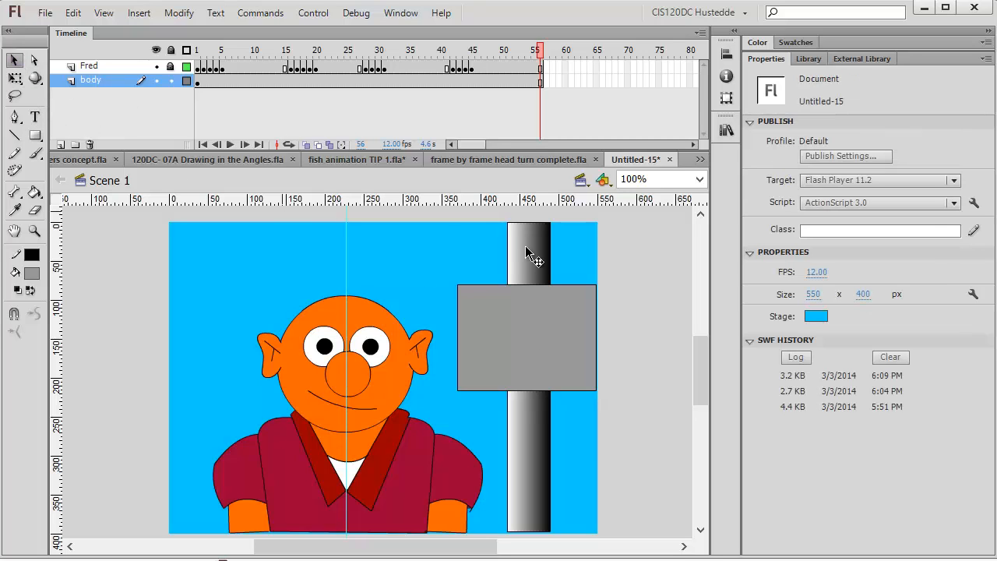
pyautogui.click(550, 317)
pyautogui.moveTo(550, 316); pyautogui.dragTo(552, 319)
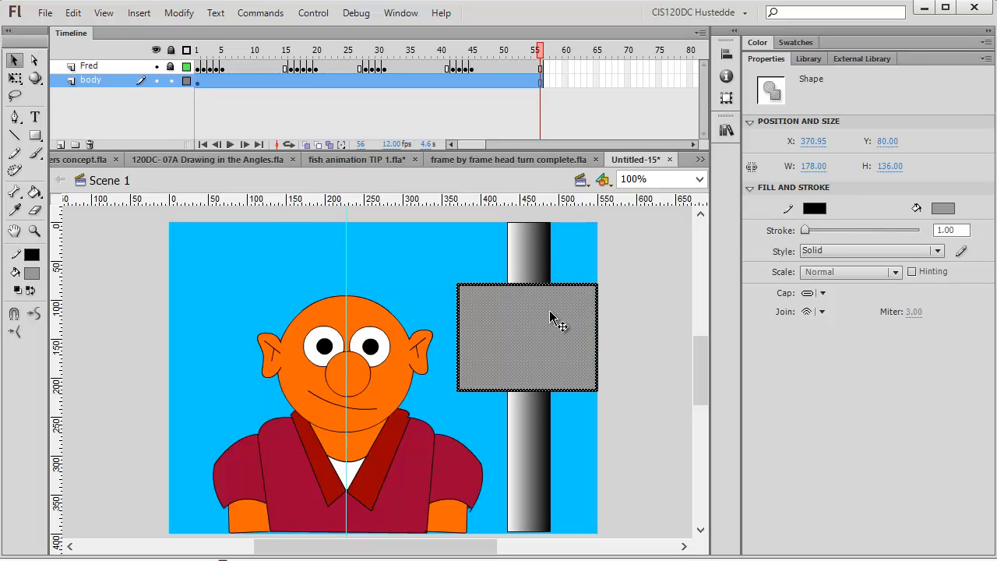
pyautogui.click(663, 350)
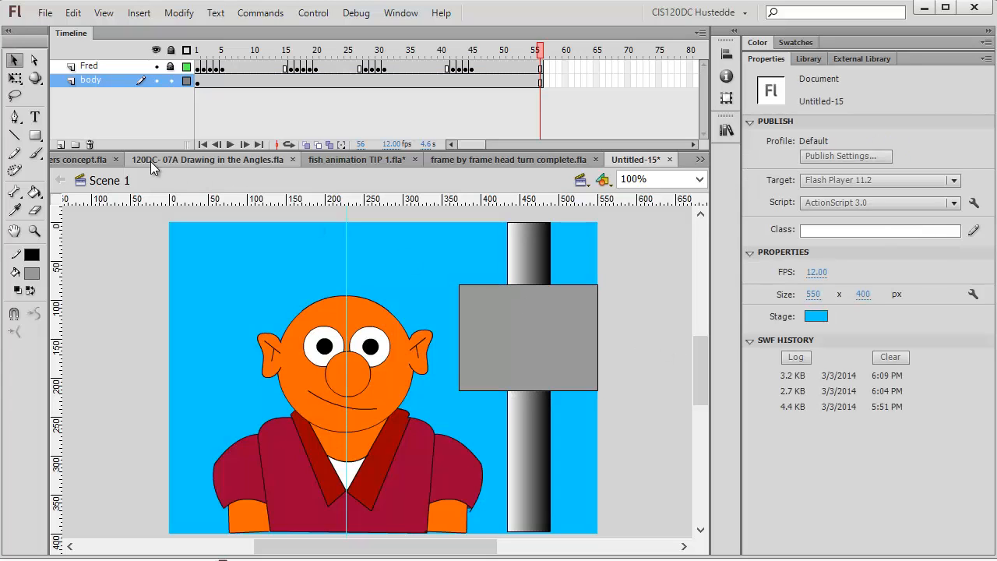
# Draw a black rectangle inside the grey sign box, extending to the box's right edge, as the display panel.
pyautogui.click(35, 135)
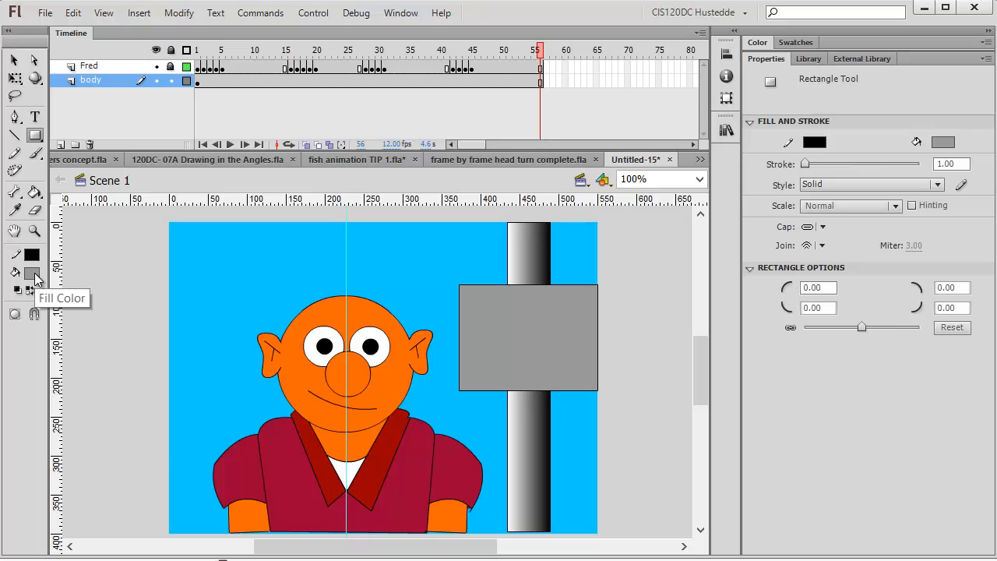
pyautogui.click(35, 272)
pyautogui.click(68, 310)
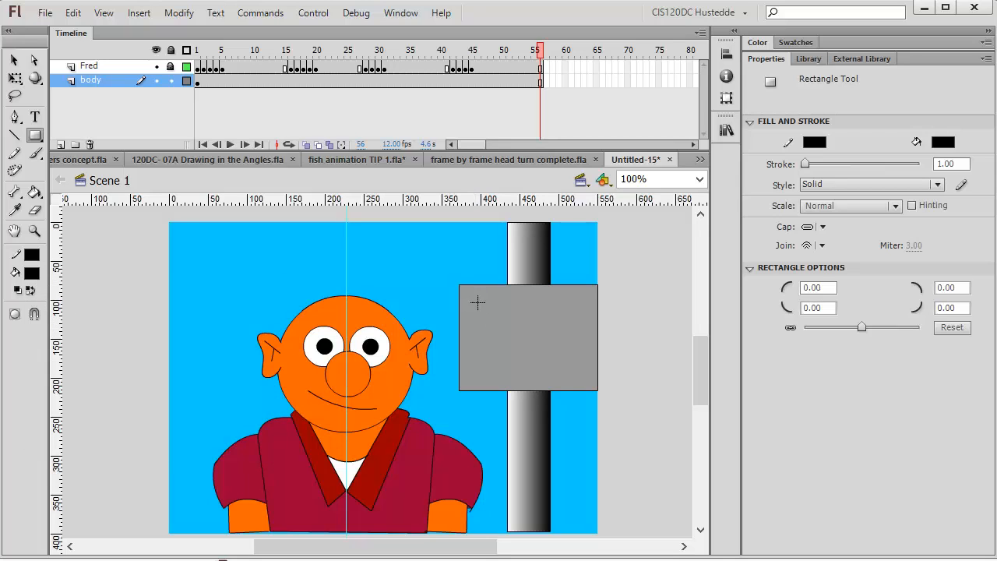
pyautogui.moveTo(572, 364); pyautogui.dragTo(598, 376)
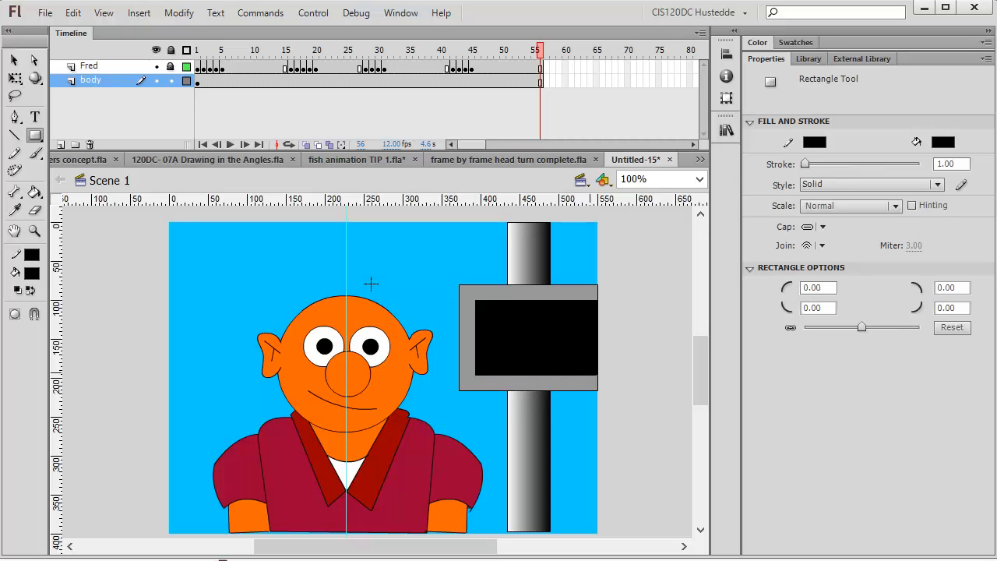
# Add the two-line text "Don't Walk" over the sign in red Arial Black, 46 pt.
pyautogui.click(34, 116)
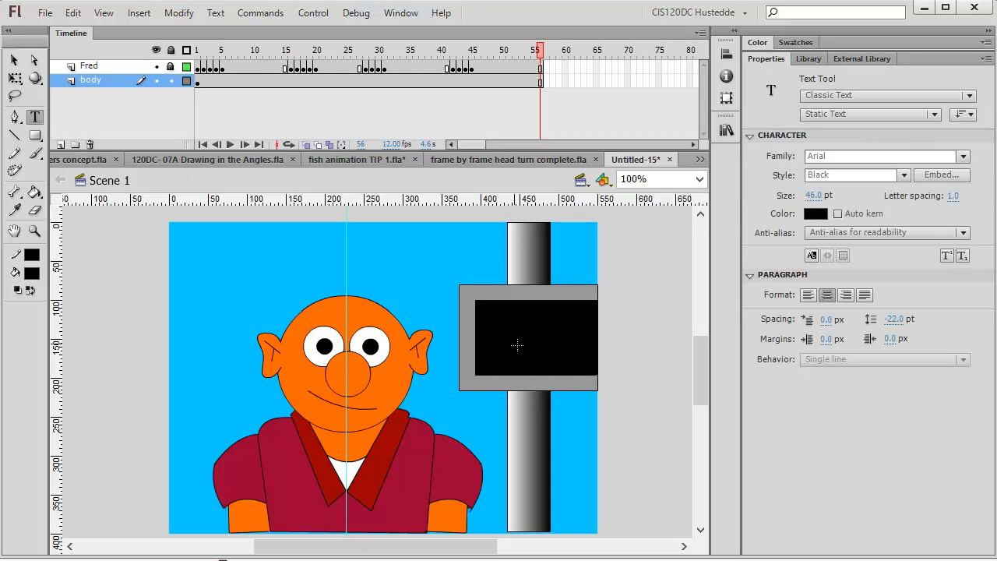
pyautogui.click(816, 215)
pyautogui.click(836, 304)
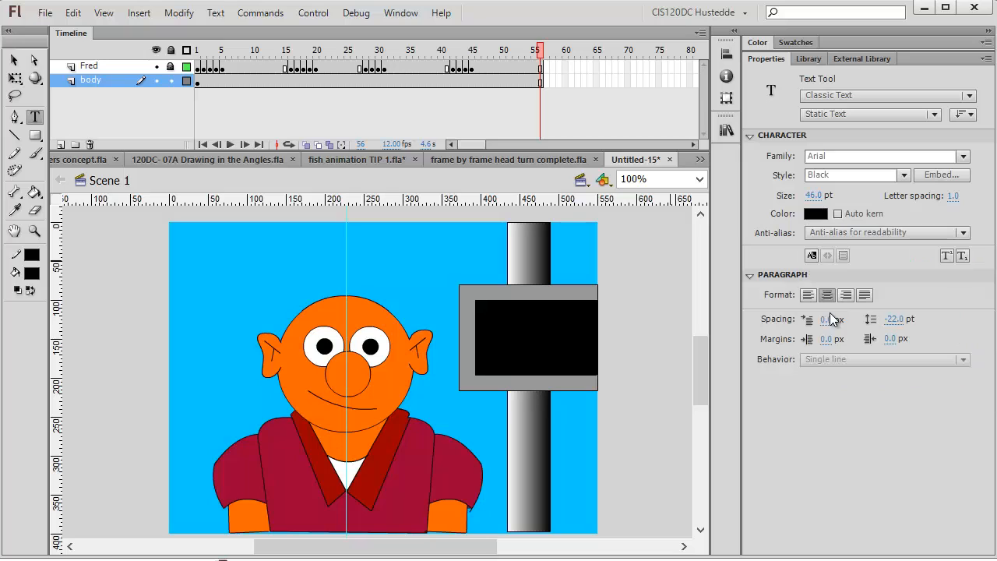
pyautogui.click(495, 327)
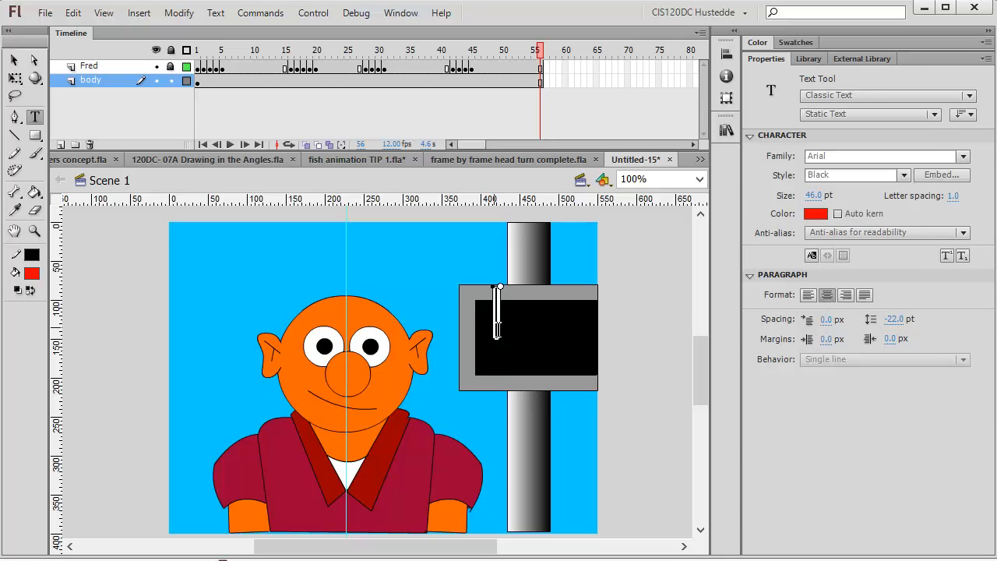
pyautogui.write('Don')
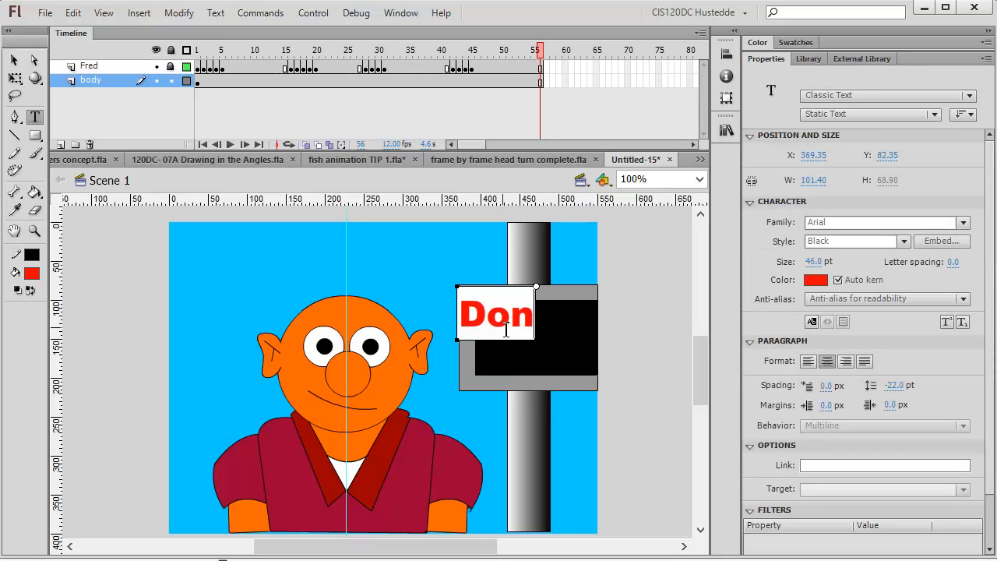
pyautogui.write("'t")
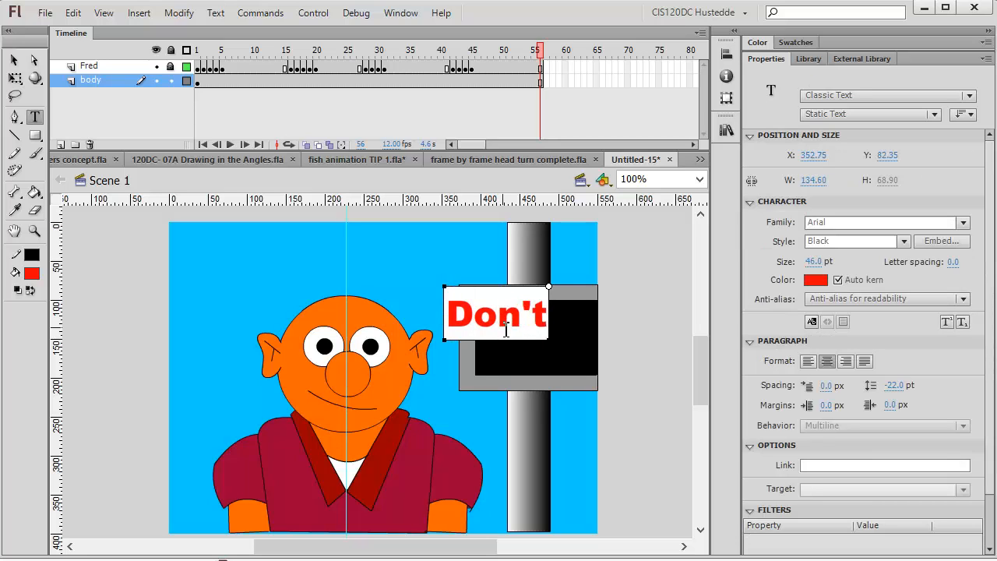
pyautogui.press('Return')
pyautogui.write('Walk')
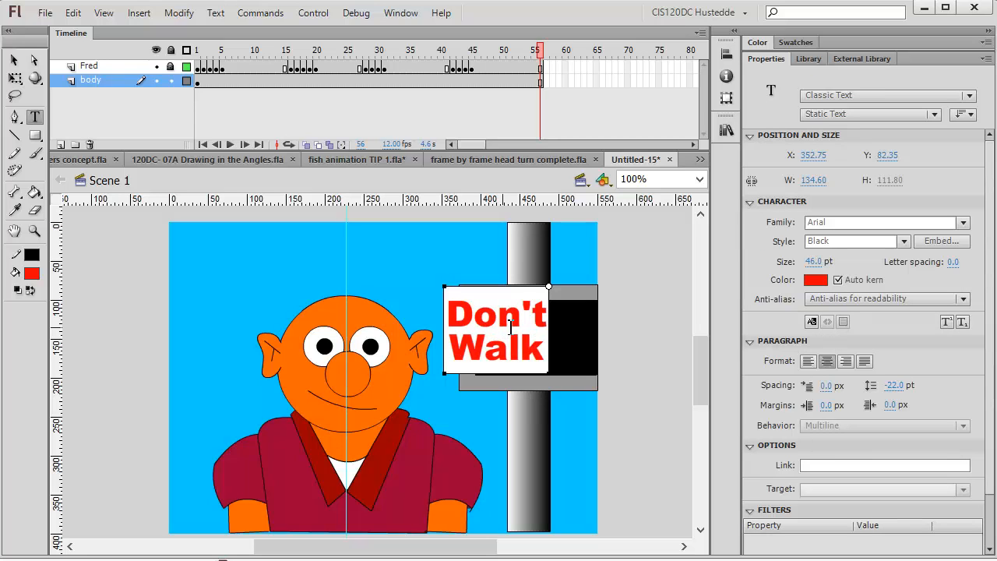
# Centre the "Don't Walk" text on the sign's black panel and deselect it.
pyautogui.click(13, 60)
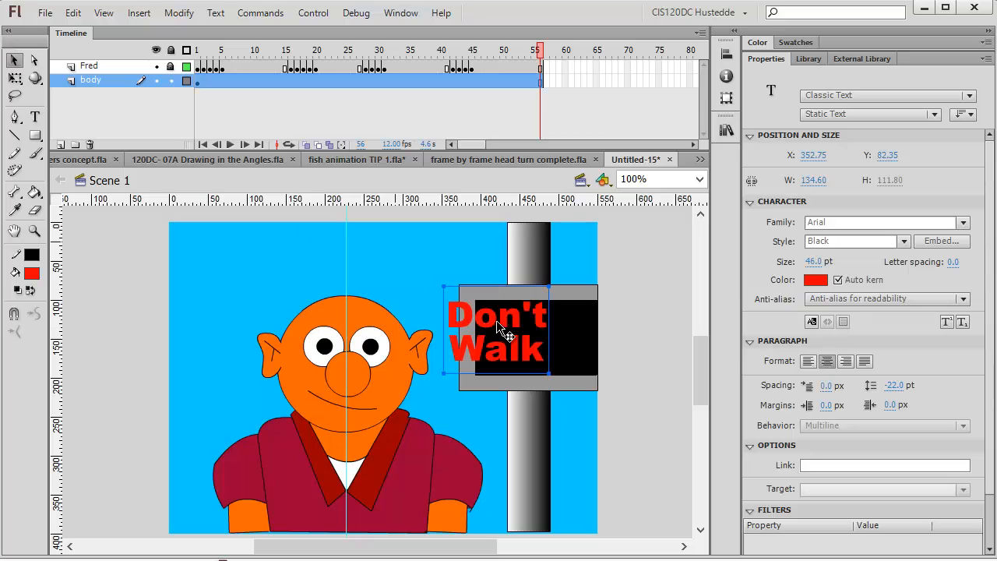
pyautogui.moveTo(509, 323); pyautogui.dragTo(550, 324)
pyautogui.press('Right')
pyautogui.press('Right')
pyautogui.press('Down')
pyautogui.press('Down')
pyautogui.press('Left')
pyautogui.press('Left')
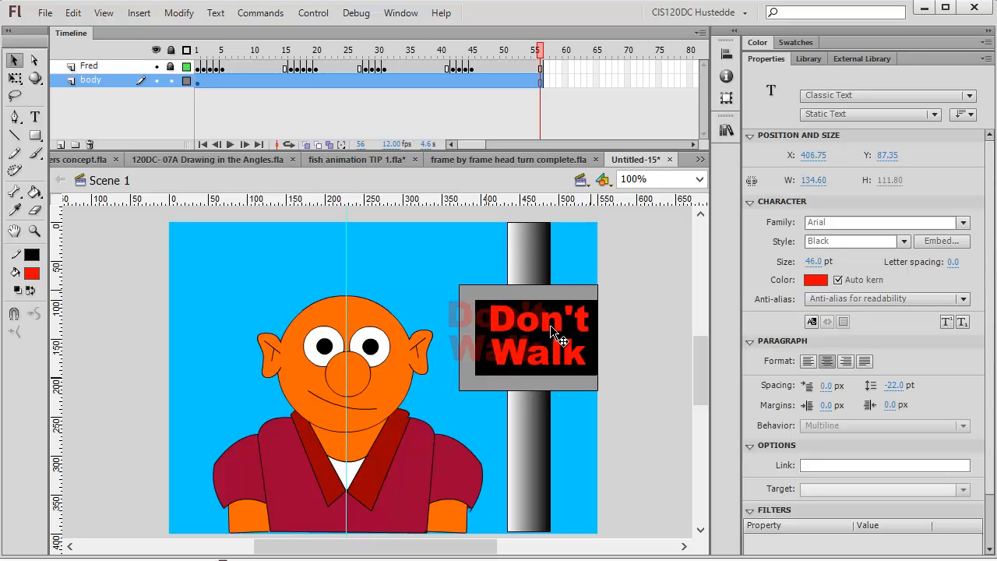
pyautogui.click(633, 329)
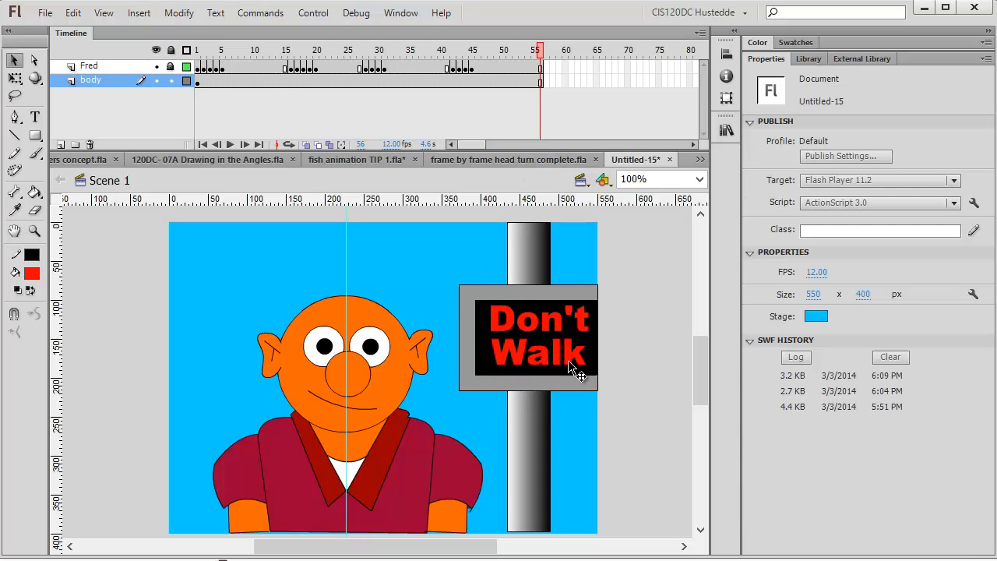
# Insert keyframes on the body layer at frames 14, 28 and 42.
pyautogui.click(280, 79)
pyautogui.rightClick(279, 81)
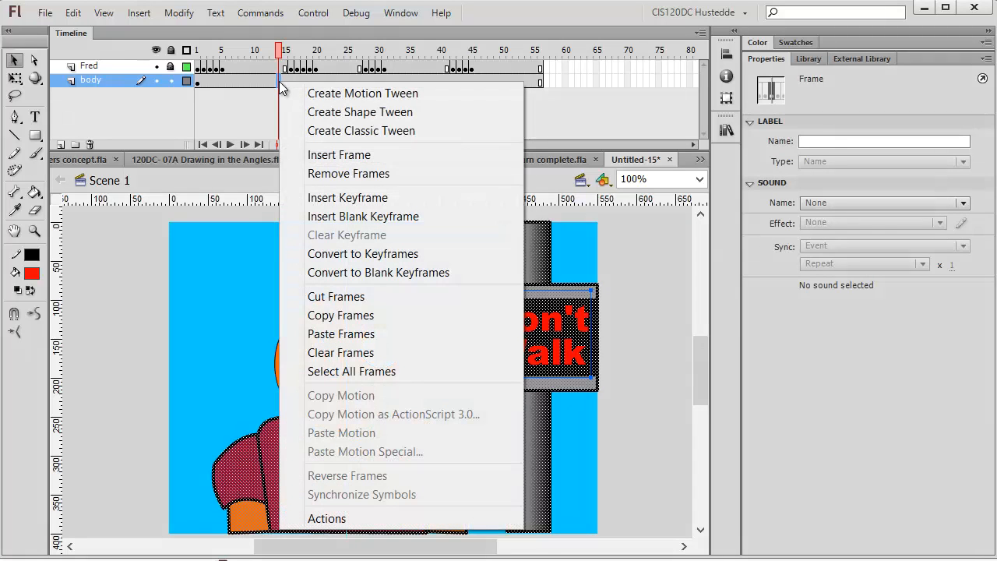
pyautogui.click(352, 199)
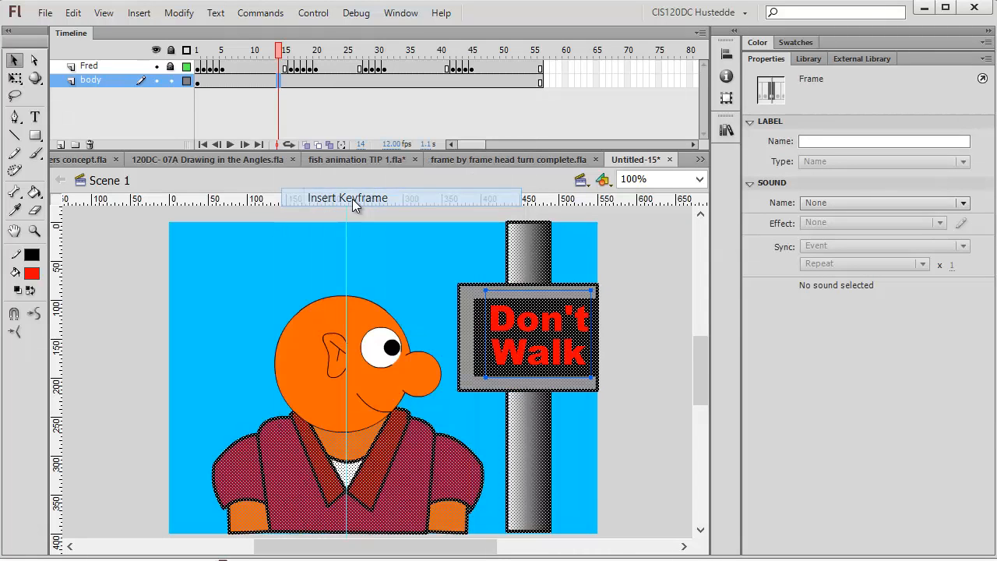
pyautogui.click(368, 82)
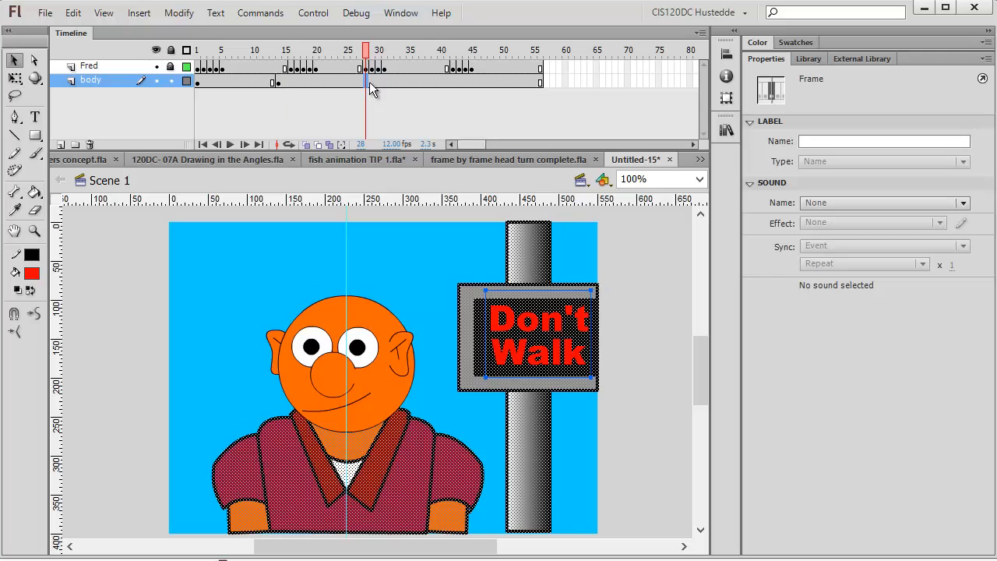
pyautogui.rightClick(365, 80)
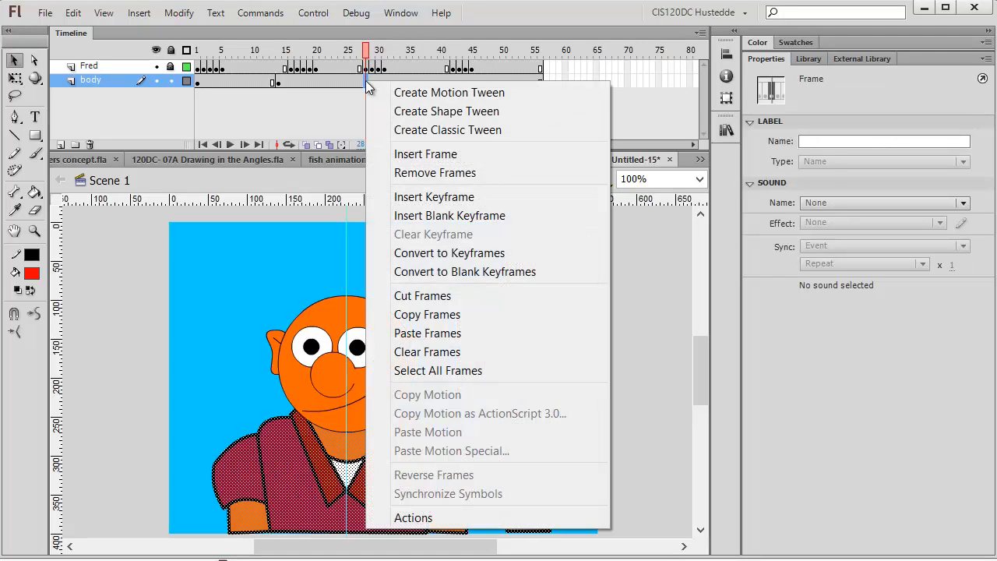
pyautogui.click(444, 197)
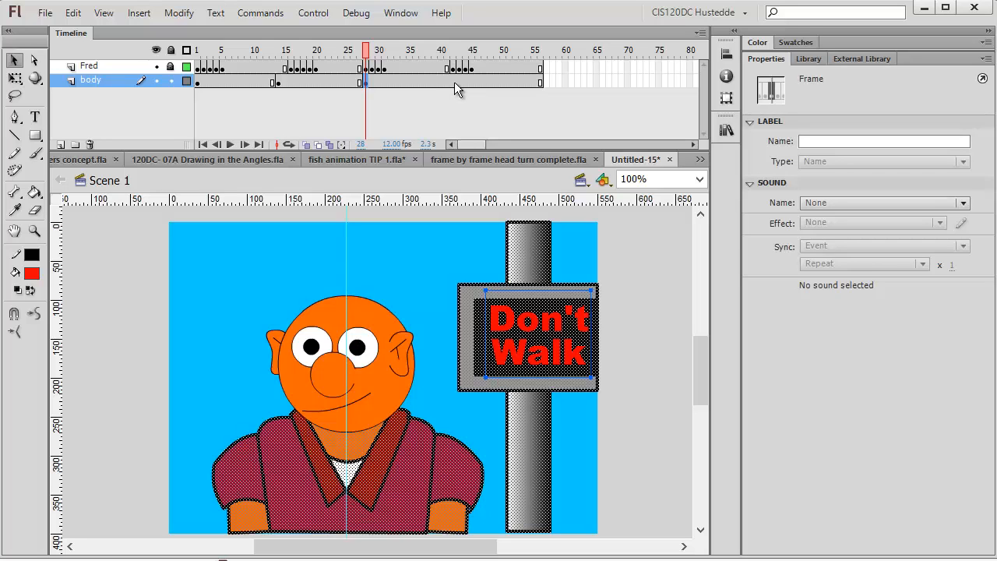
pyautogui.click(454, 82)
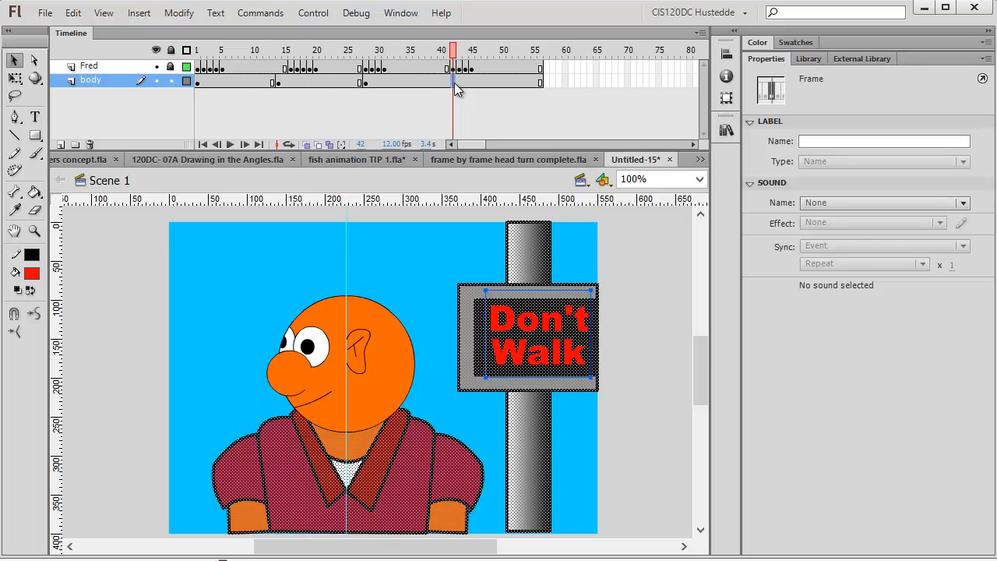
pyautogui.rightClick(454, 82)
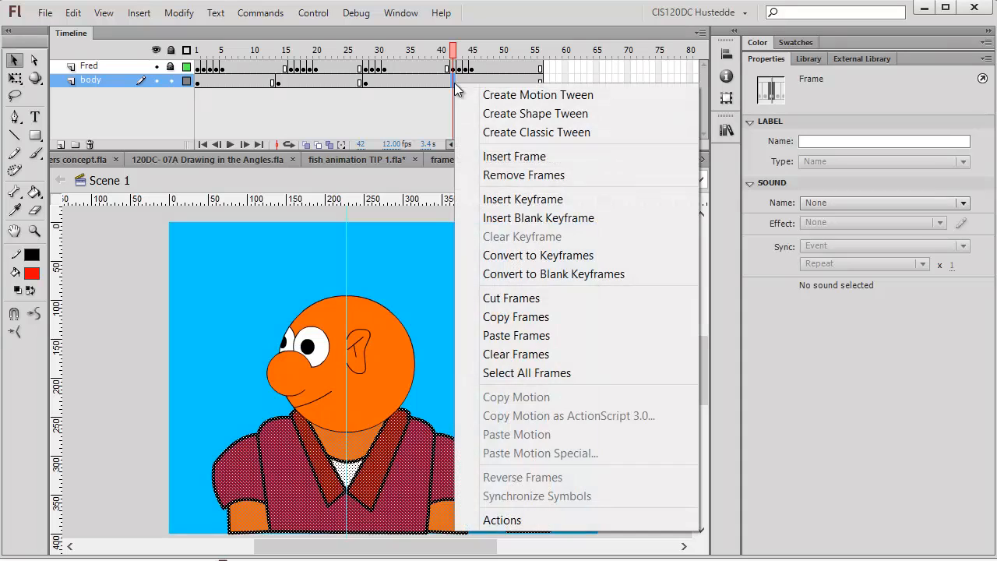
pyautogui.click(525, 200)
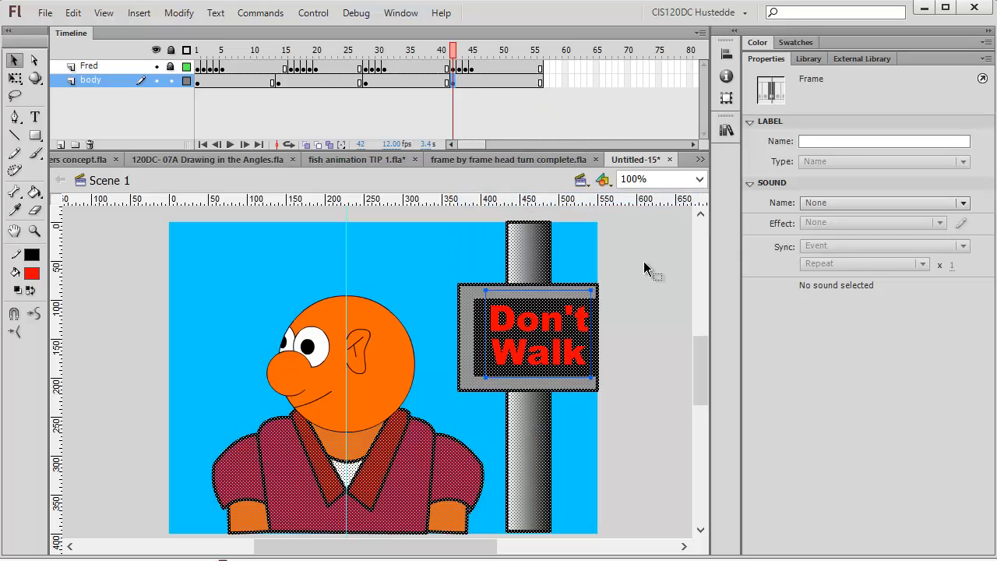
# At frame 14 of the body layer, colour the letter "a" of "Walk" in the sign text dark red.
pyautogui.click(279, 81)
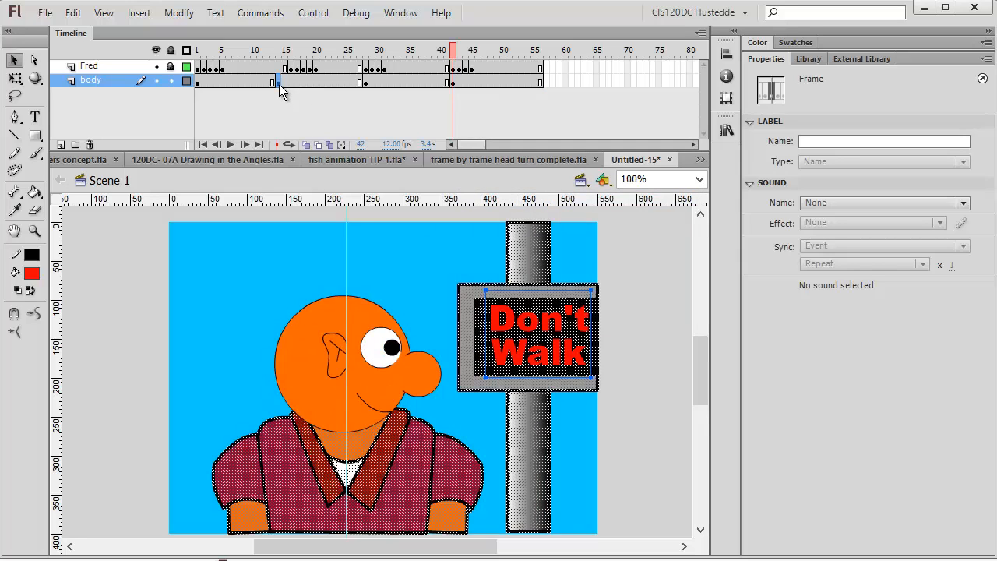
pyautogui.click(633, 361)
pyautogui.doubleClick(538, 322)
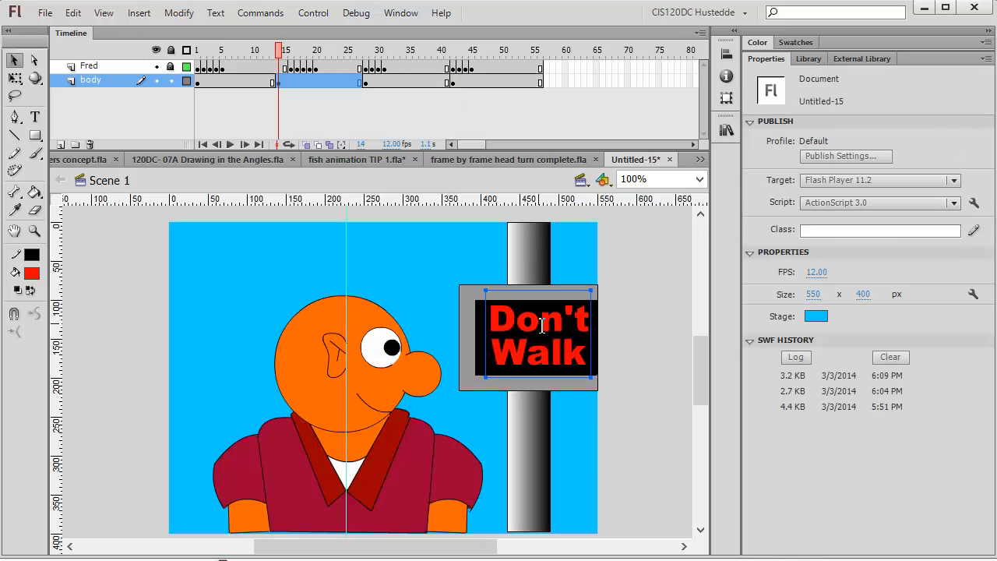
pyautogui.moveTo(528, 352); pyautogui.dragTo(551, 355)
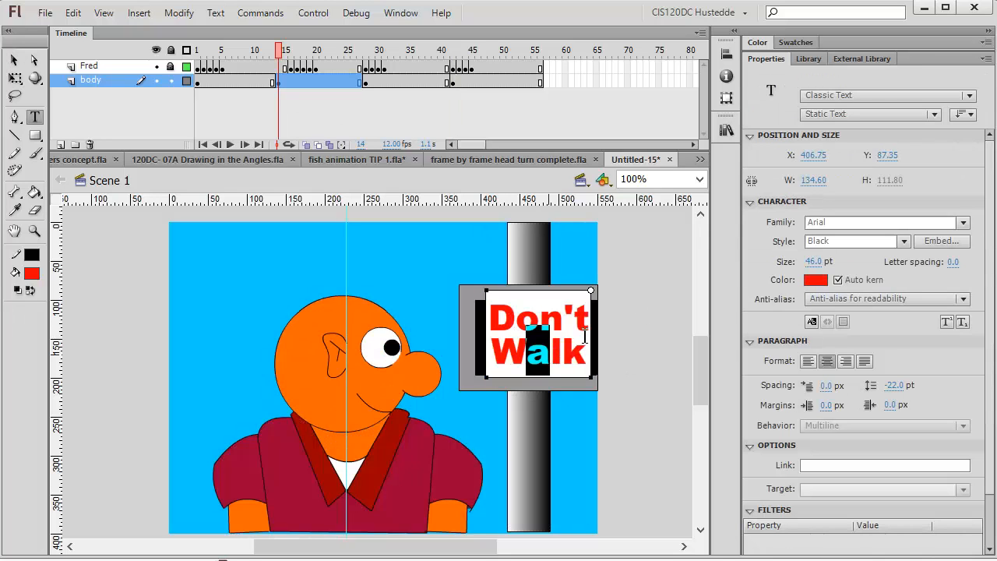
pyautogui.click(818, 280)
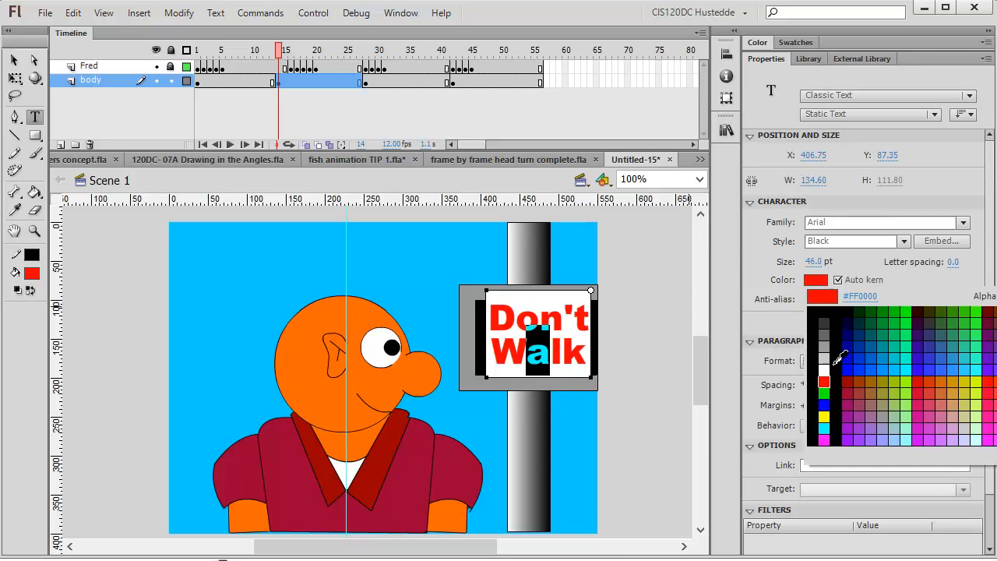
pyautogui.click(854, 380)
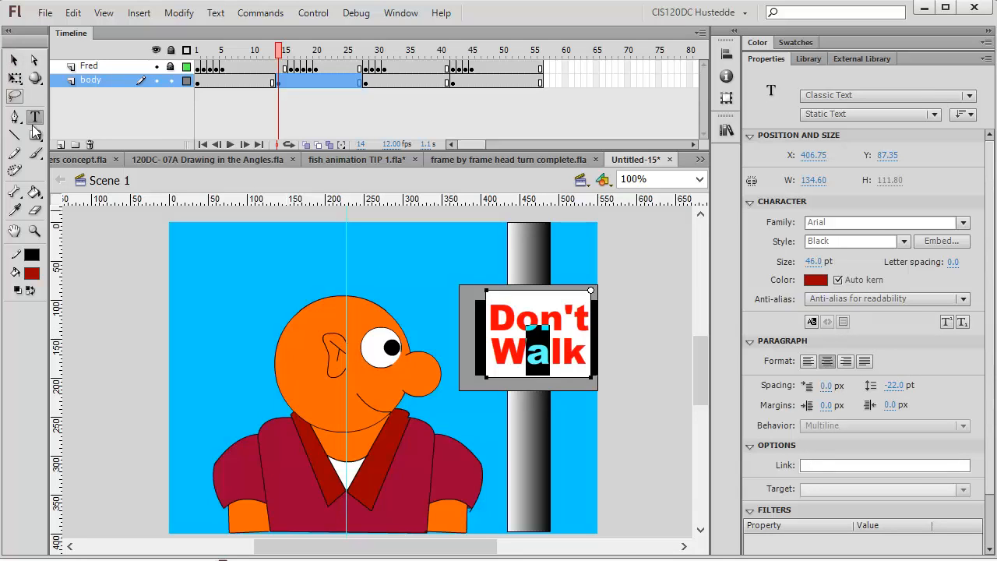
# Colour the word "Don't" and the letters "W" and "lk" of "Walk" black, leaving text editing when done.
pyautogui.moveTo(491, 323); pyautogui.dragTo(606, 315)
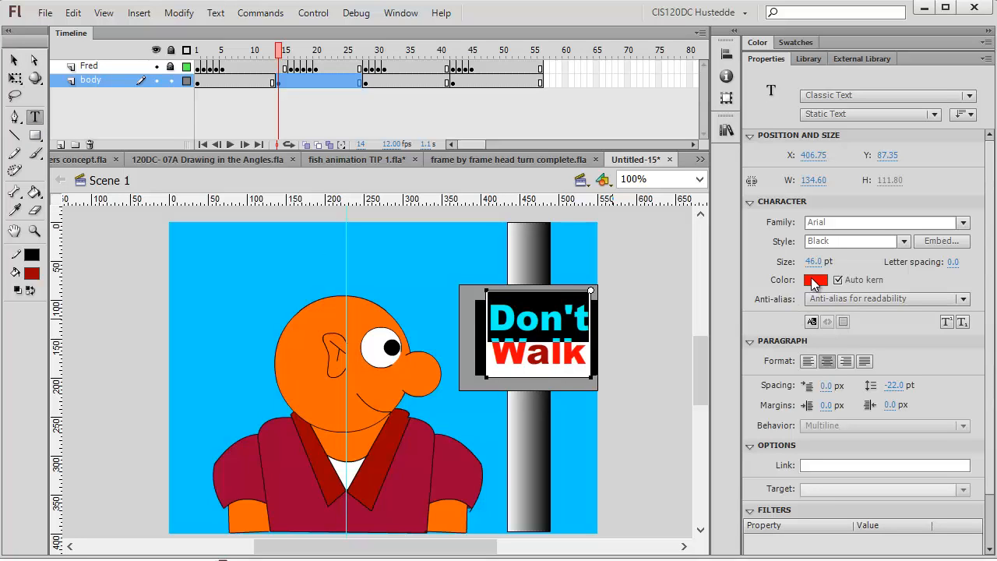
pyautogui.click(814, 281)
pyautogui.click(824, 306)
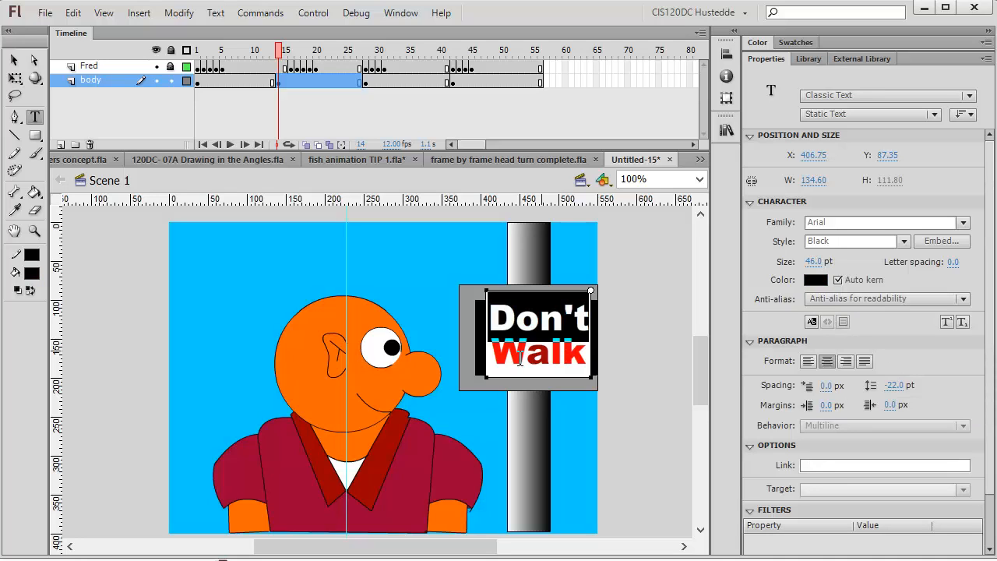
pyautogui.moveTo(493, 358); pyautogui.dragTo(526, 359)
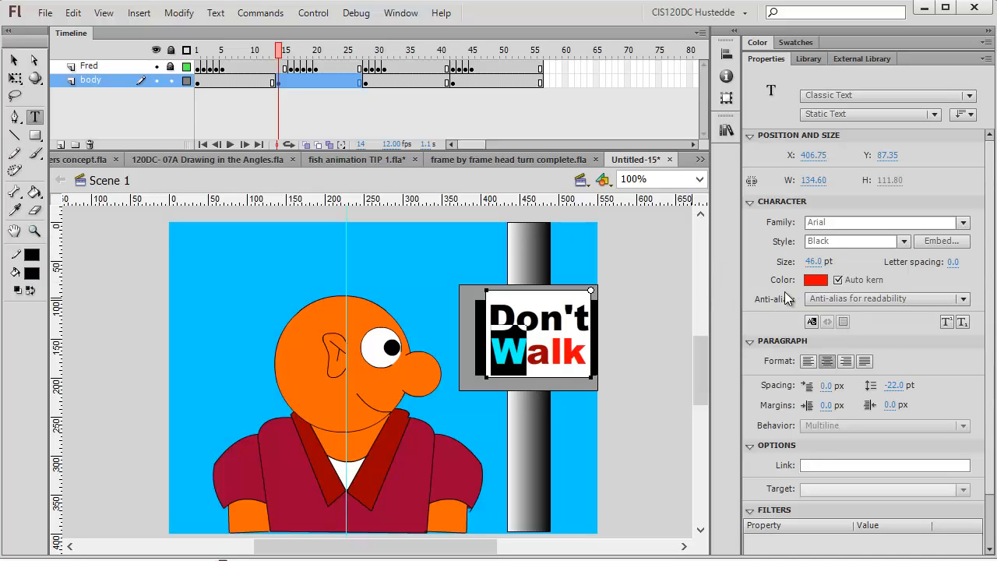
pyautogui.click(813, 280)
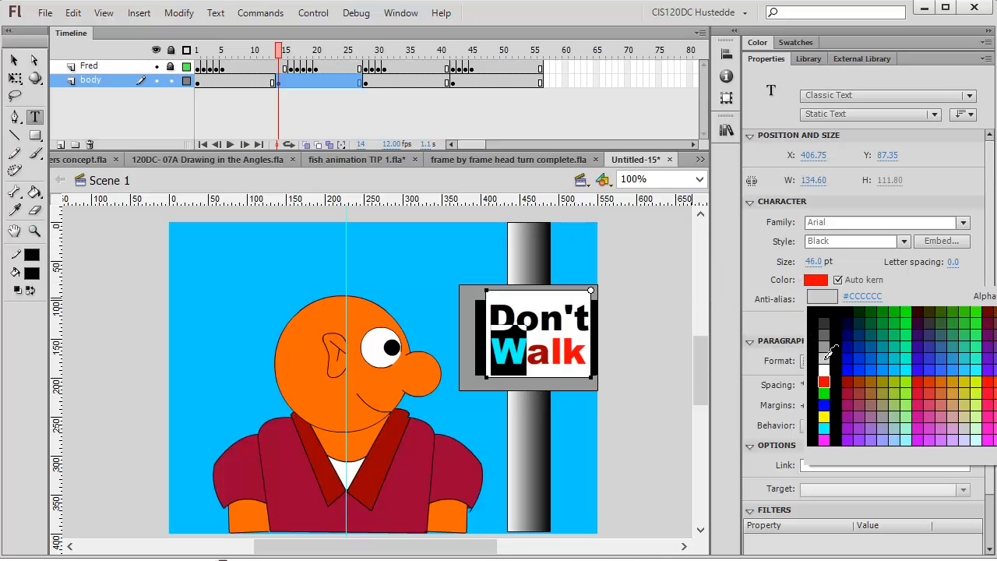
pyautogui.click(828, 312)
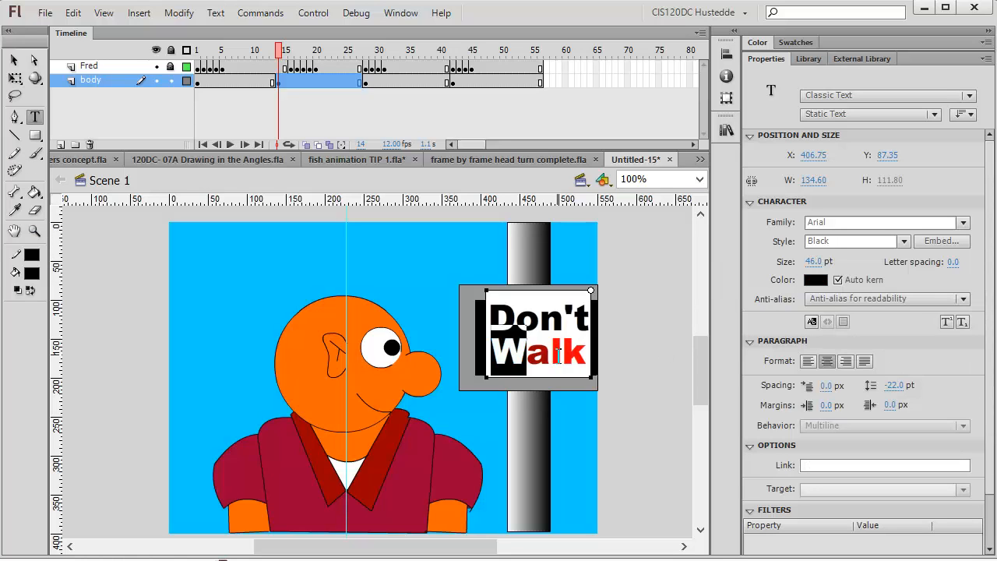
pyautogui.moveTo(555, 354); pyautogui.dragTo(588, 356)
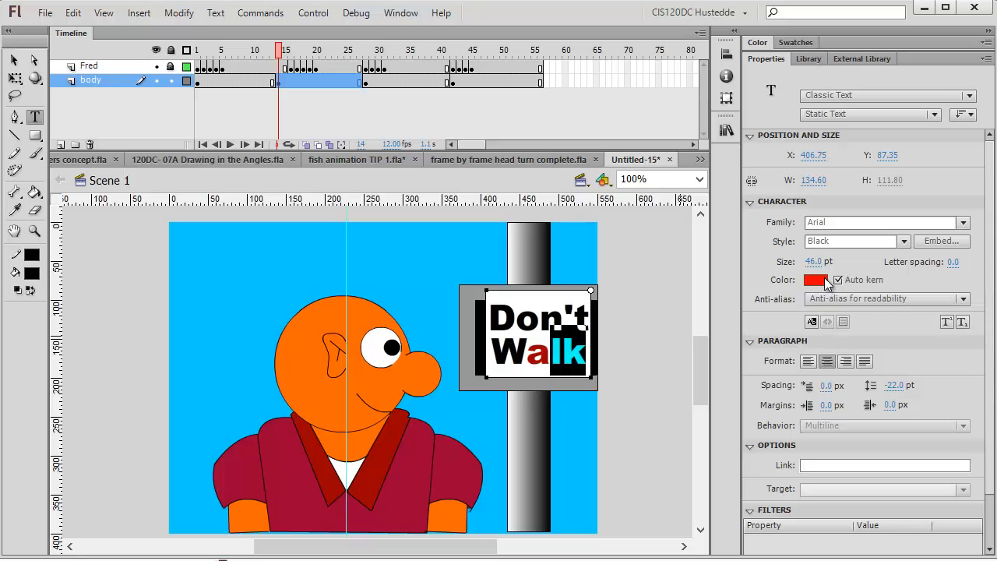
pyautogui.click(816, 280)
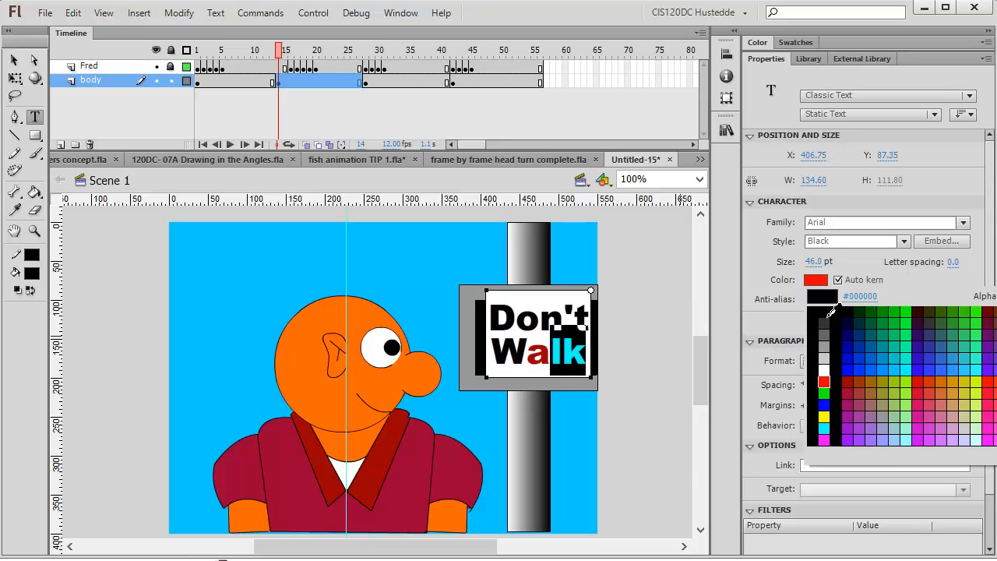
pyautogui.click(829, 315)
pyautogui.click(13, 61)
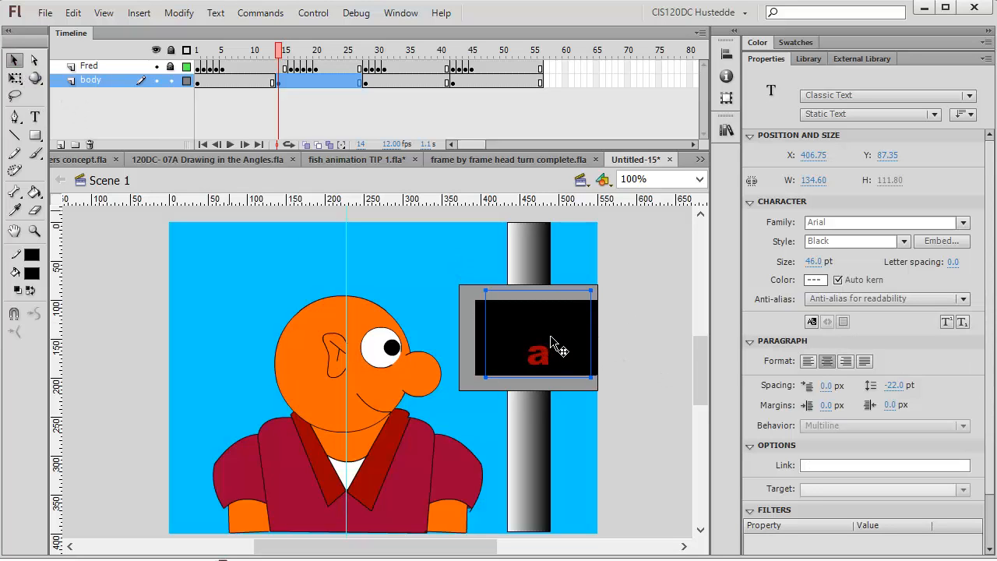
# Copy the body layer's frame span starting at frame 14 and paste it at frame 42 of that layer.
pyautogui.rightClick(277, 81)
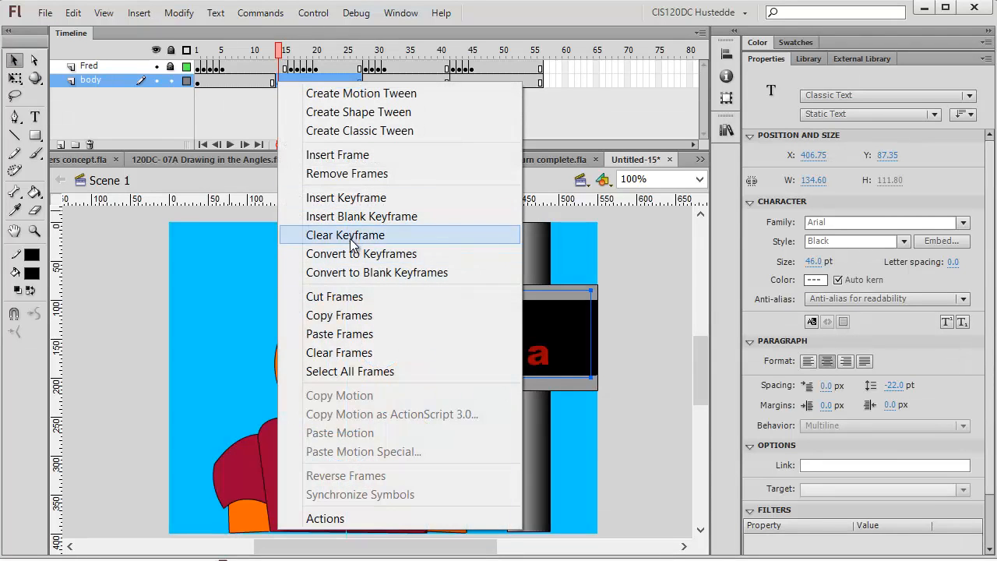
pyautogui.click(358, 315)
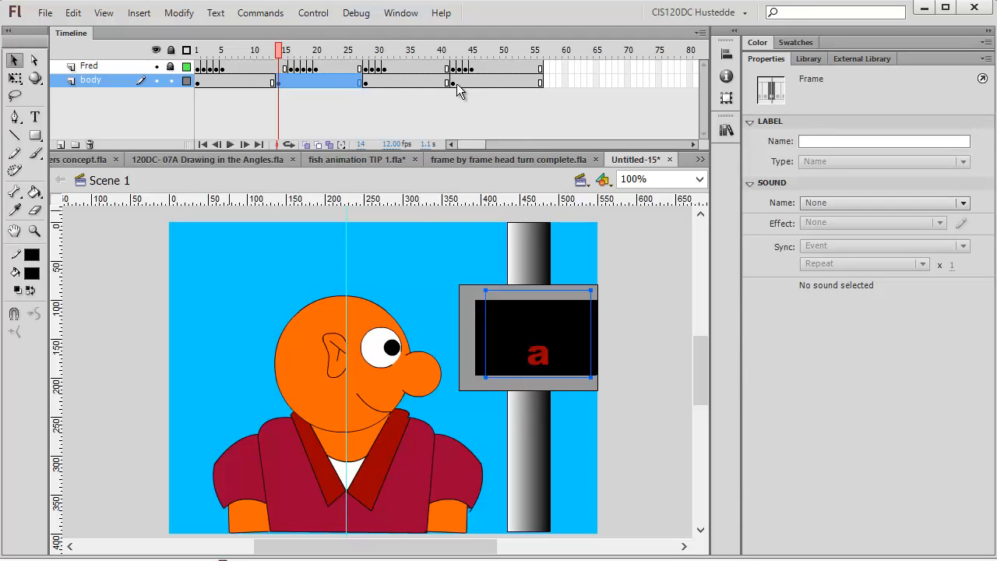
pyautogui.rightClick(457, 83)
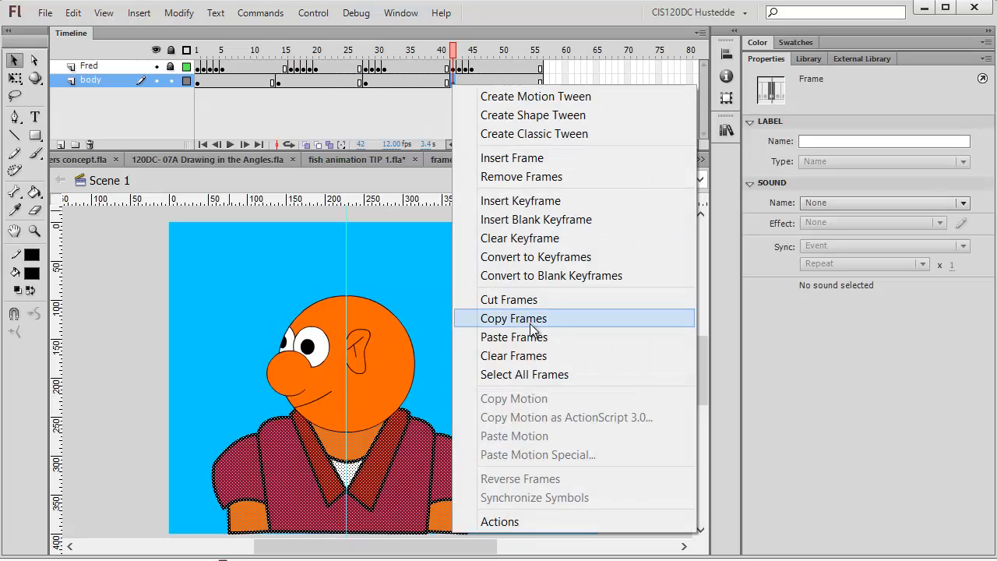
pyautogui.click(543, 337)
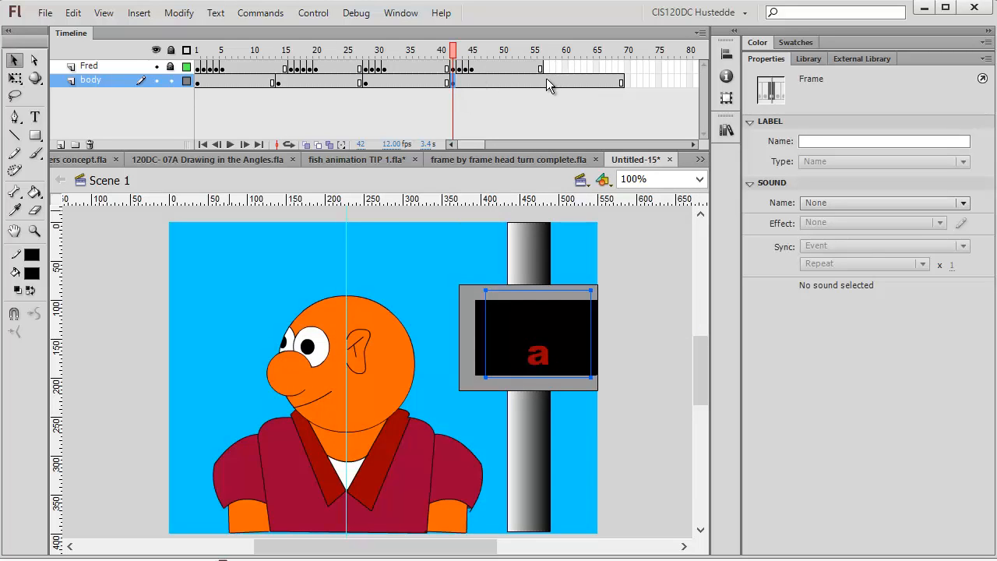
# Remove the surplus frames 57 to 69 from the end of the body layer.
pyautogui.click(546, 81)
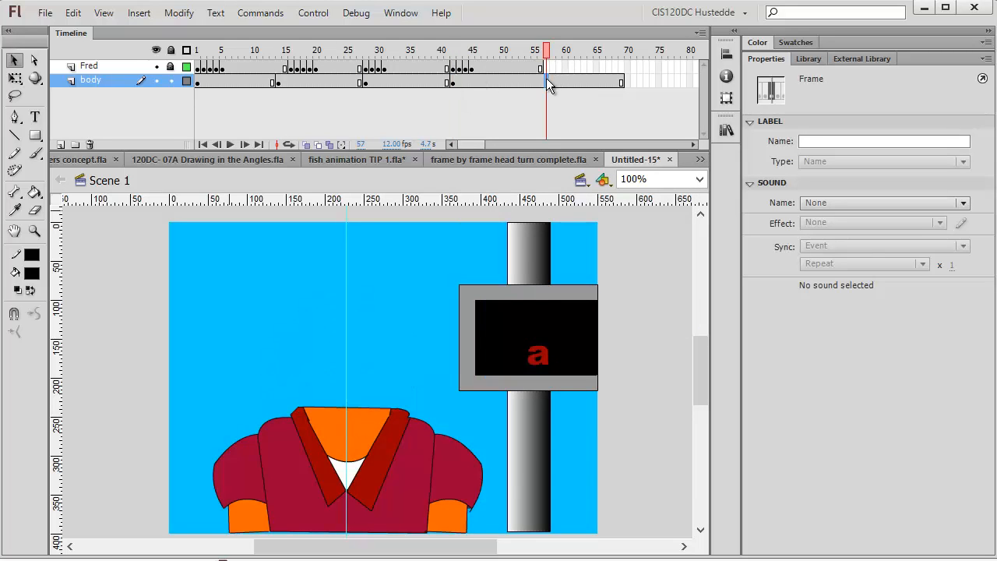
pyautogui.keyDown('shift'); pyautogui.click(621, 82); pyautogui.keyUp('shift')
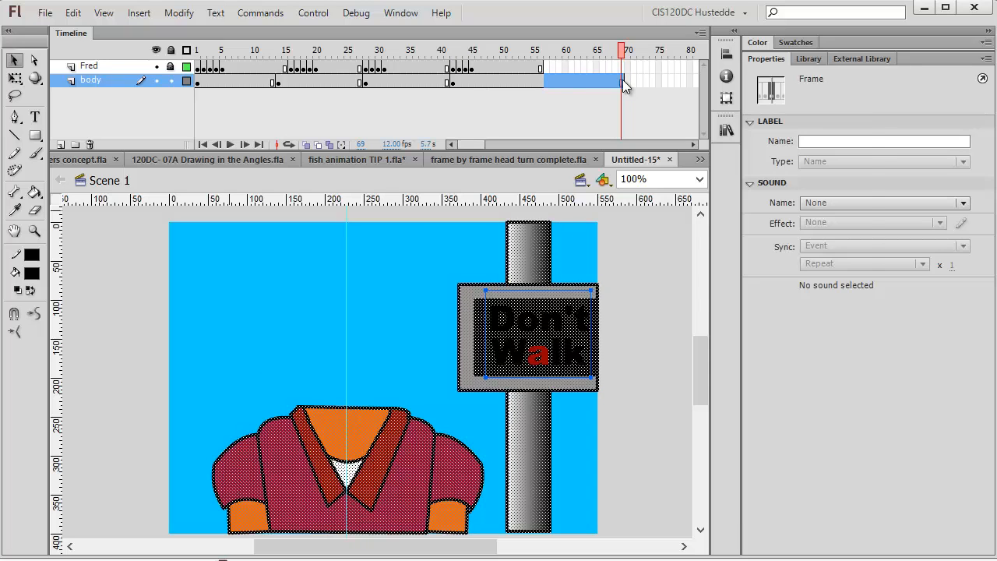
pyautogui.rightClick(623, 80)
pyautogui.click(671, 171)
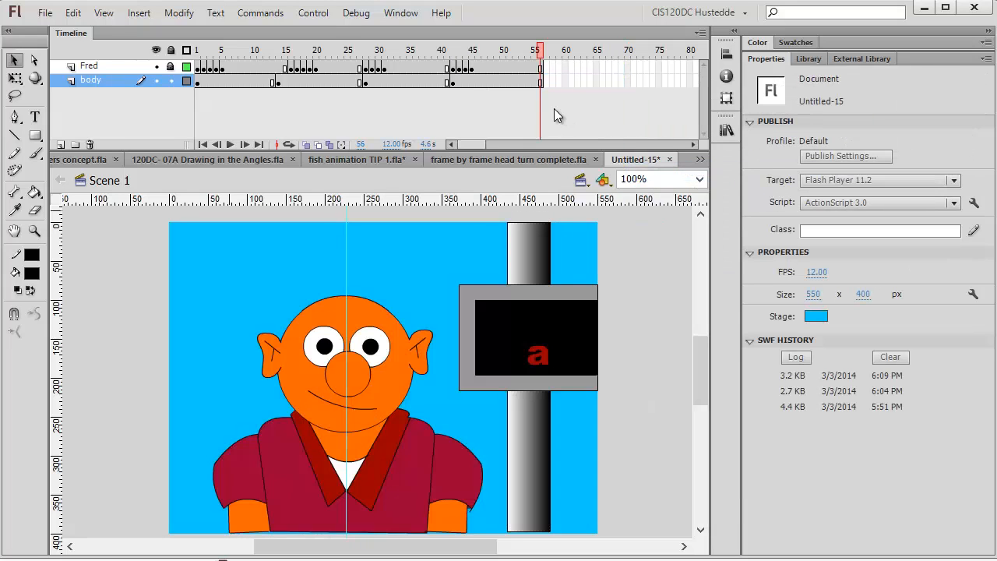
# Test the movie in Flash Professional to preview the head turn with the changing sign.
pyautogui.click(312, 13)
pyautogui.moveTo(365, 138)
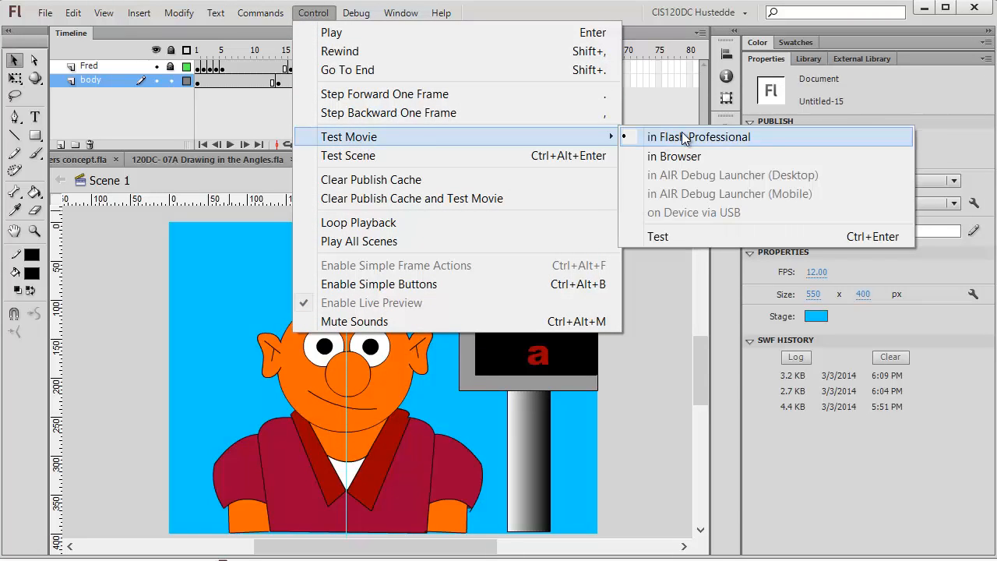
pyautogui.click(662, 136)
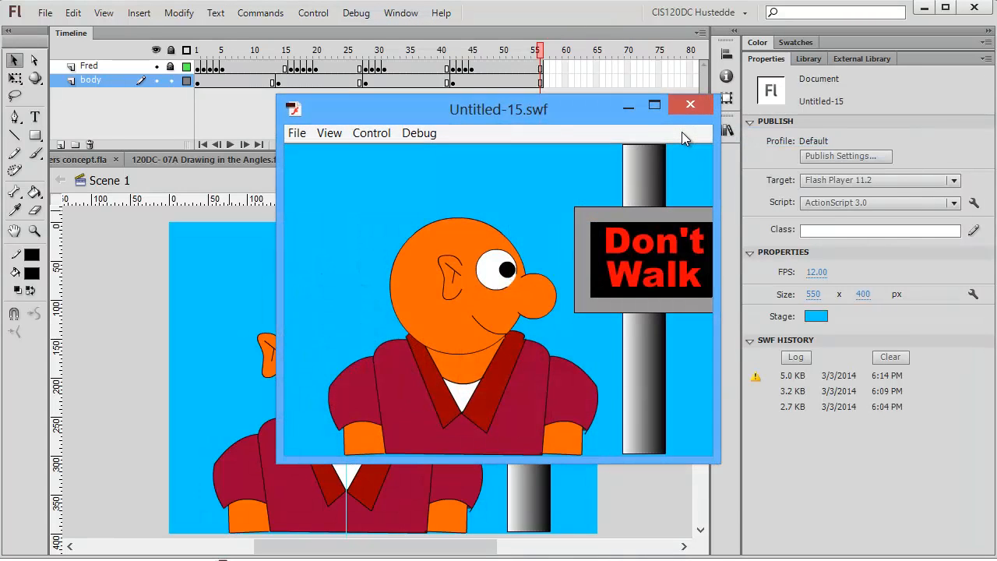